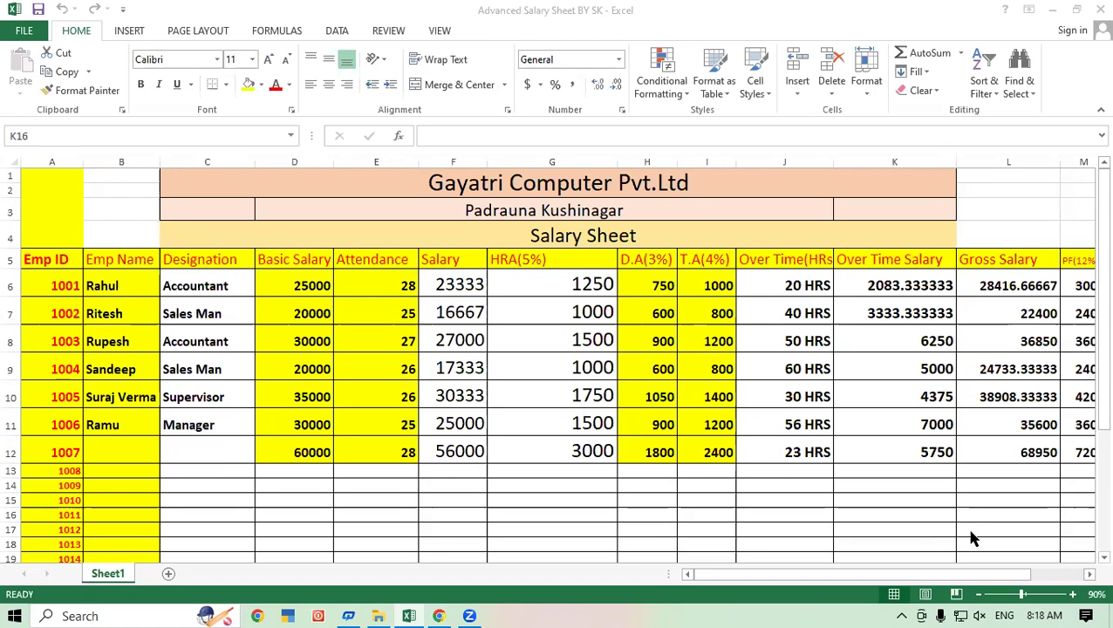
- Widen column J so the full Over Time(HRs) heading is visible, then scroll below the table
click(851, 491)
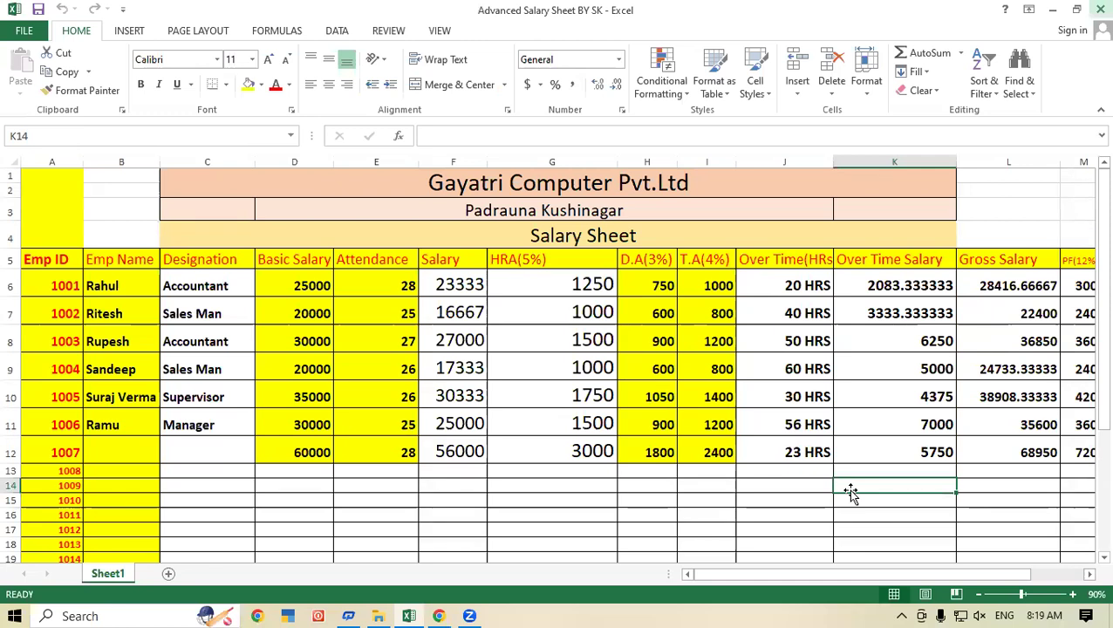
click(771, 259)
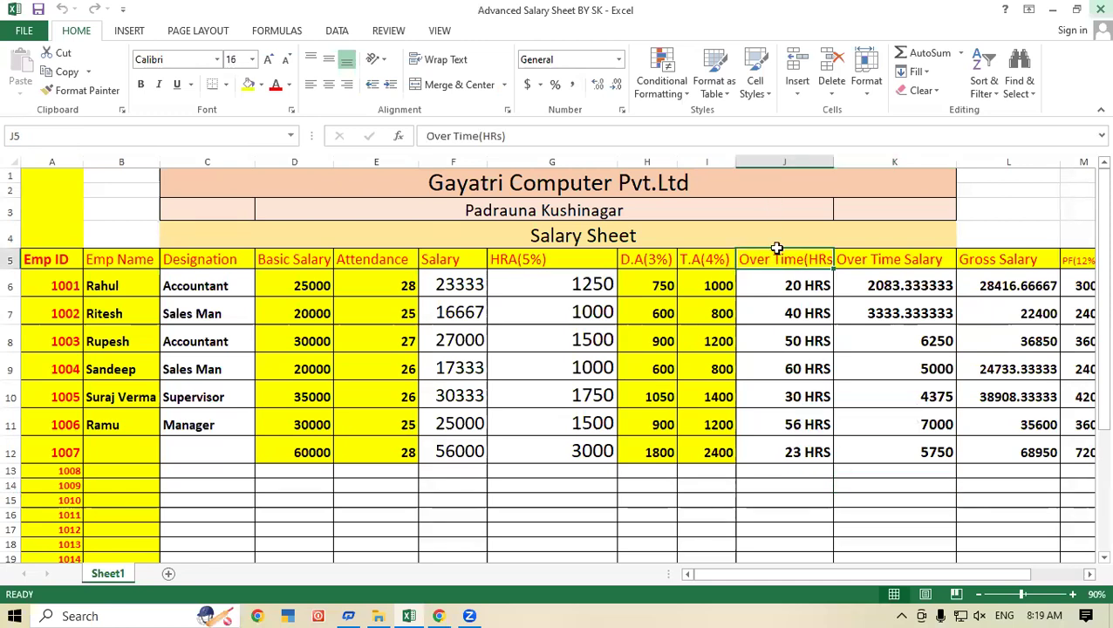
drag(835, 161, 877, 162)
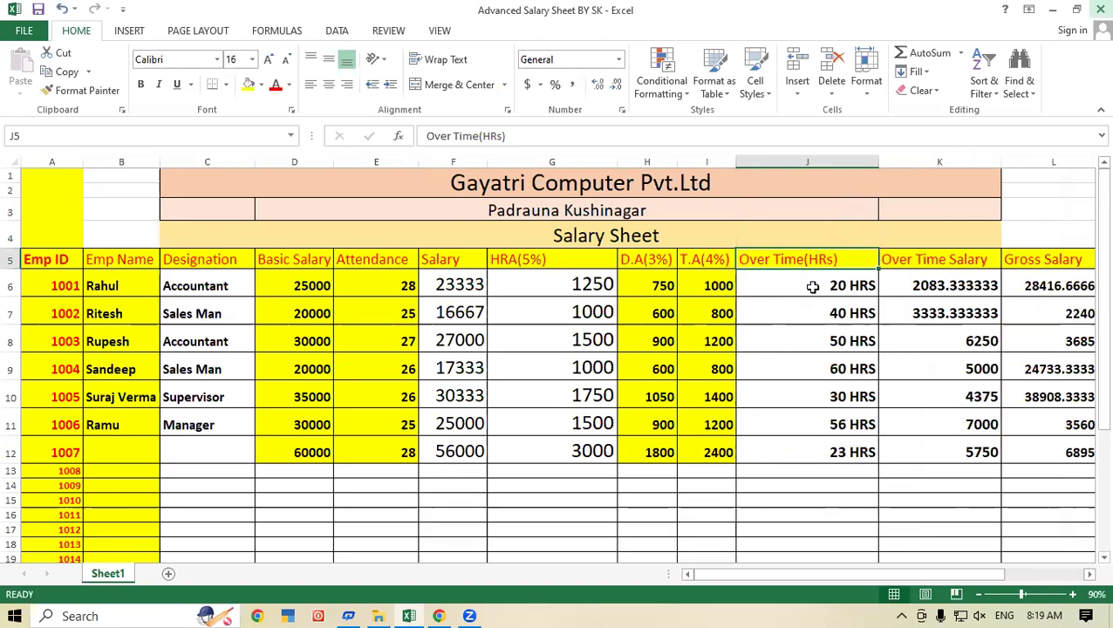
click(812, 471)
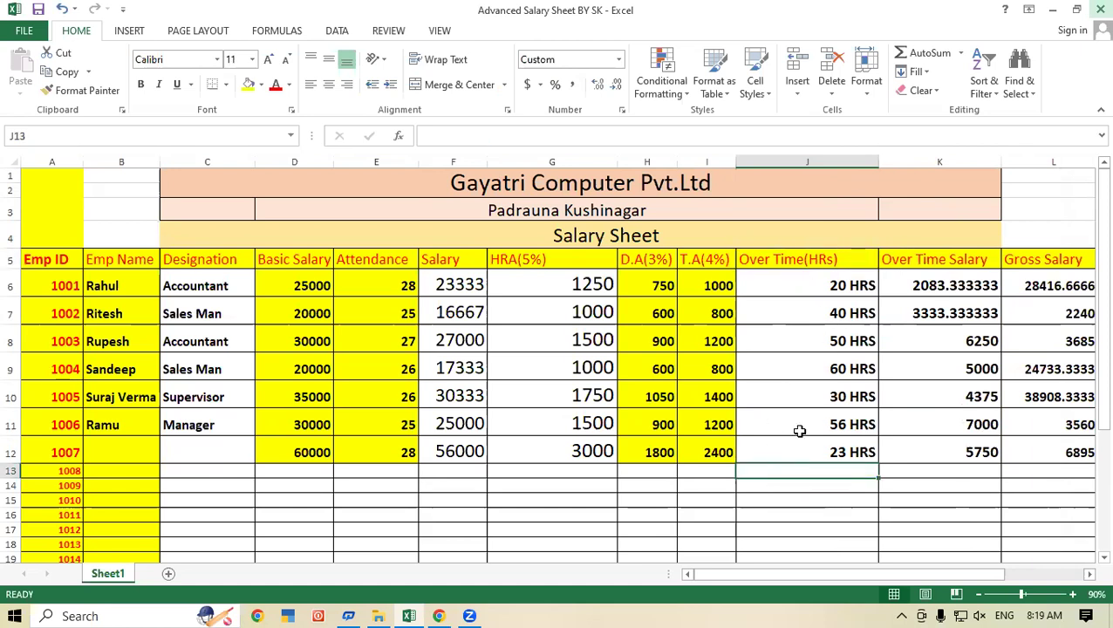
drag(1101, 226, 1090, 356)
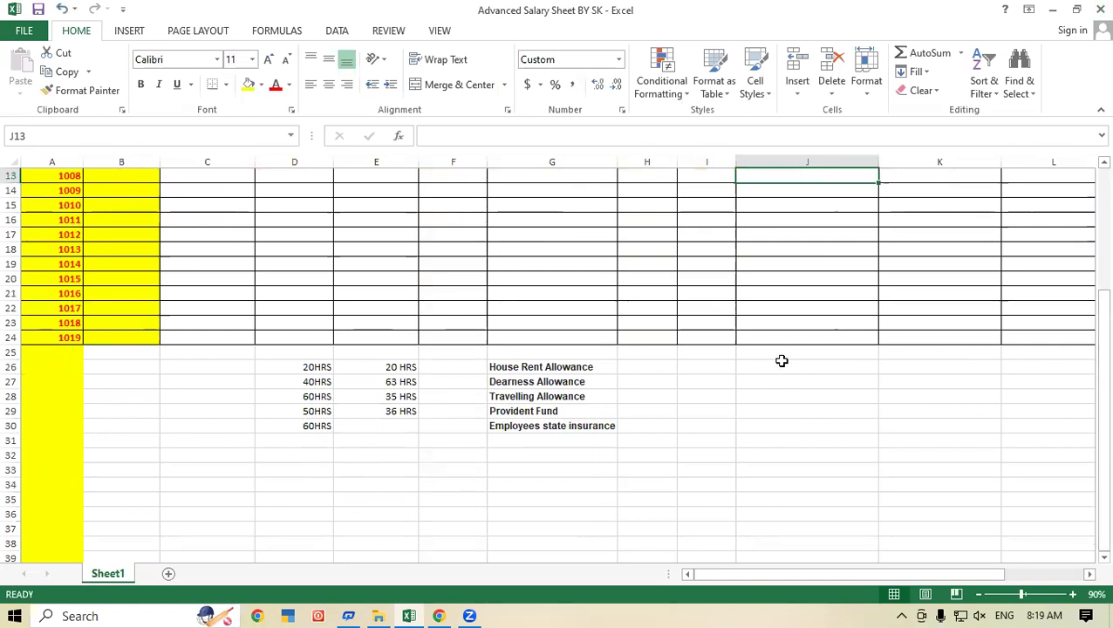
- Enter 20 HRS, 50 HRS and 10 HRS into cells J25, J26 and J27
key(Down)
key(Down)
key(Down)
key(Down)
key(Down)
key(Down)
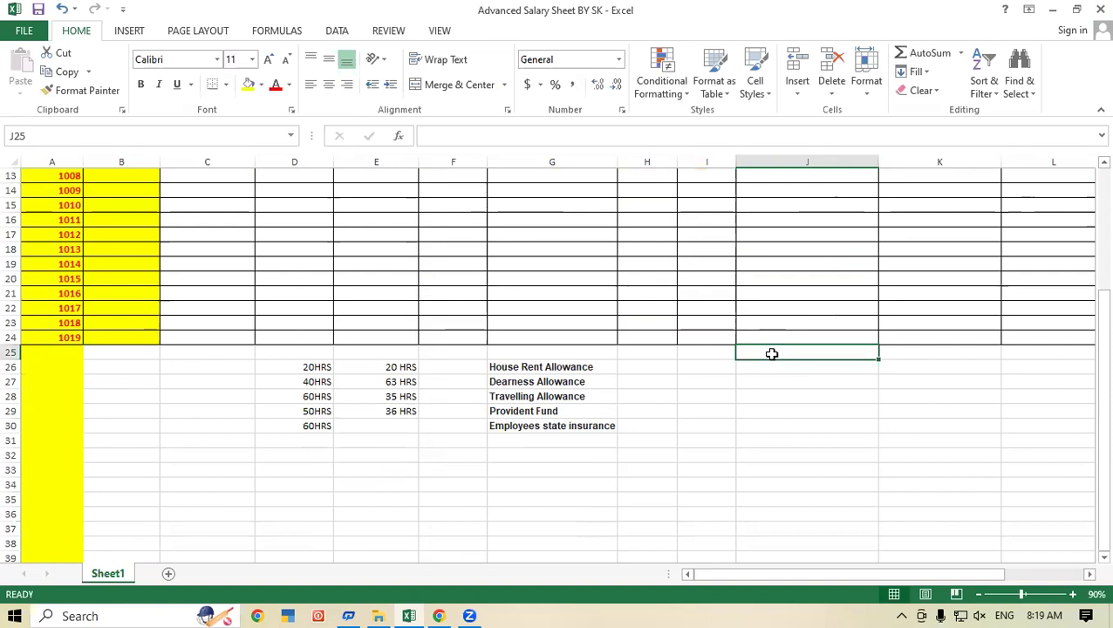
text(20)
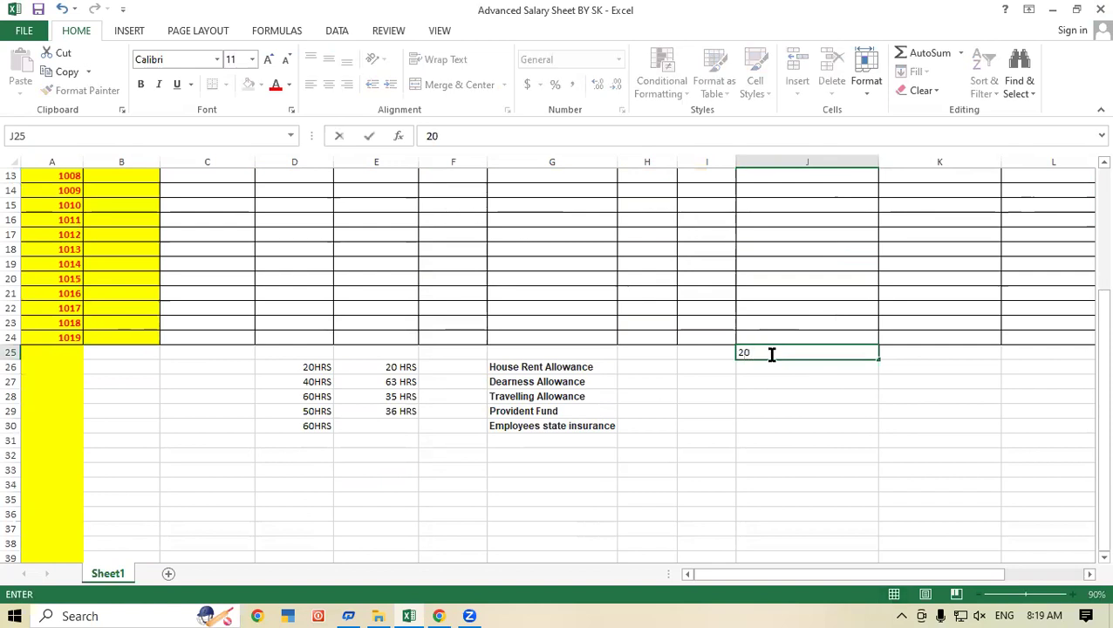
text( HRA)
key(BackSpace)
text(S)
key(Return)
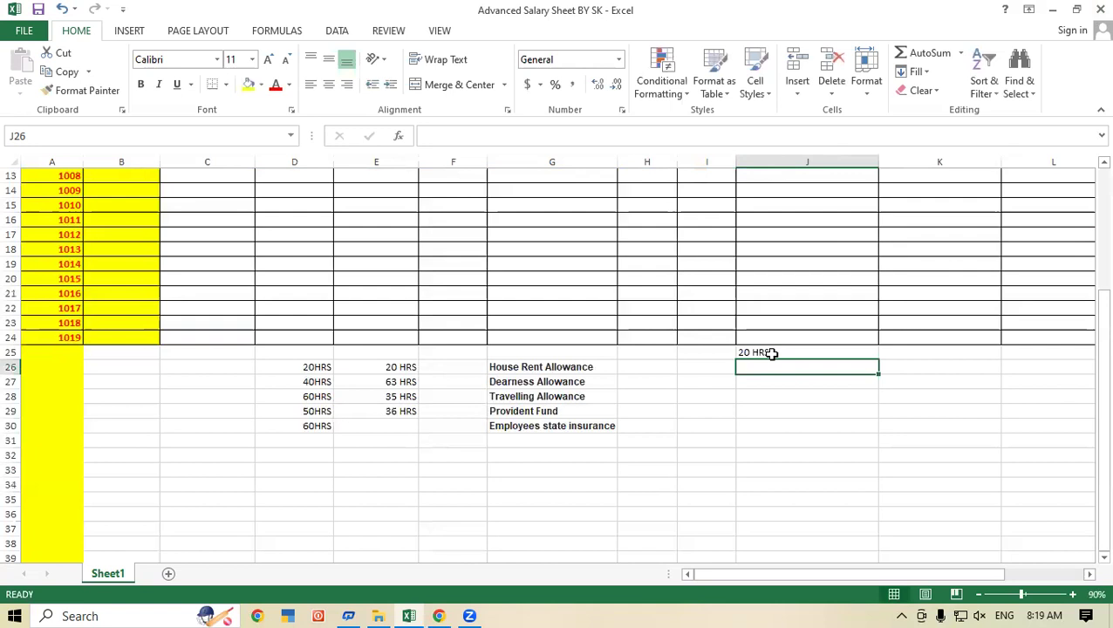
text(50)
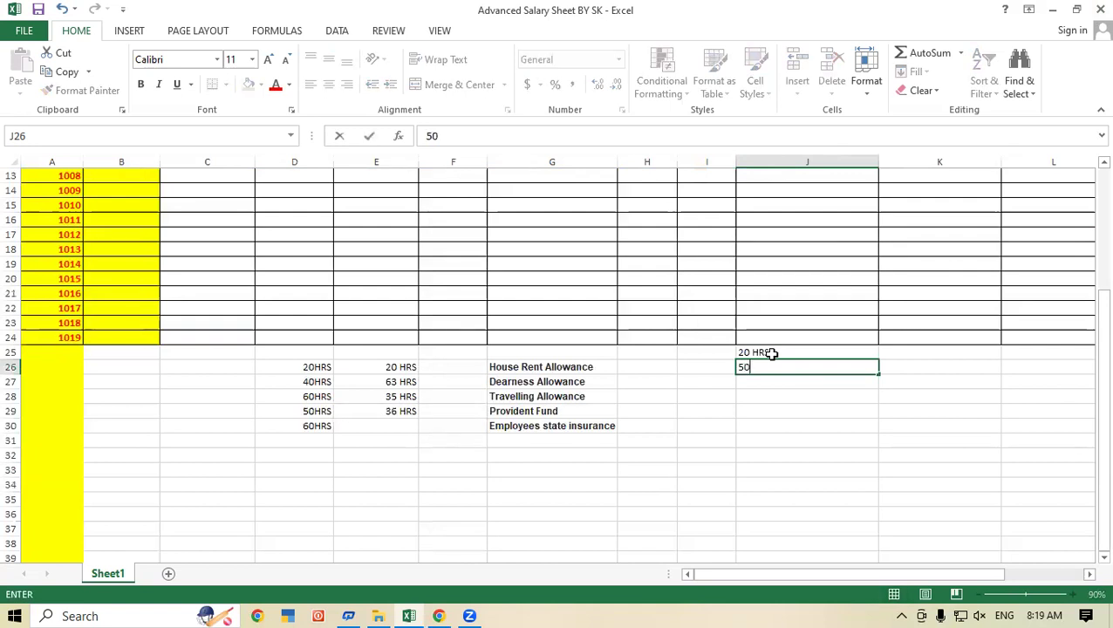
text( HRS)
key(Return)
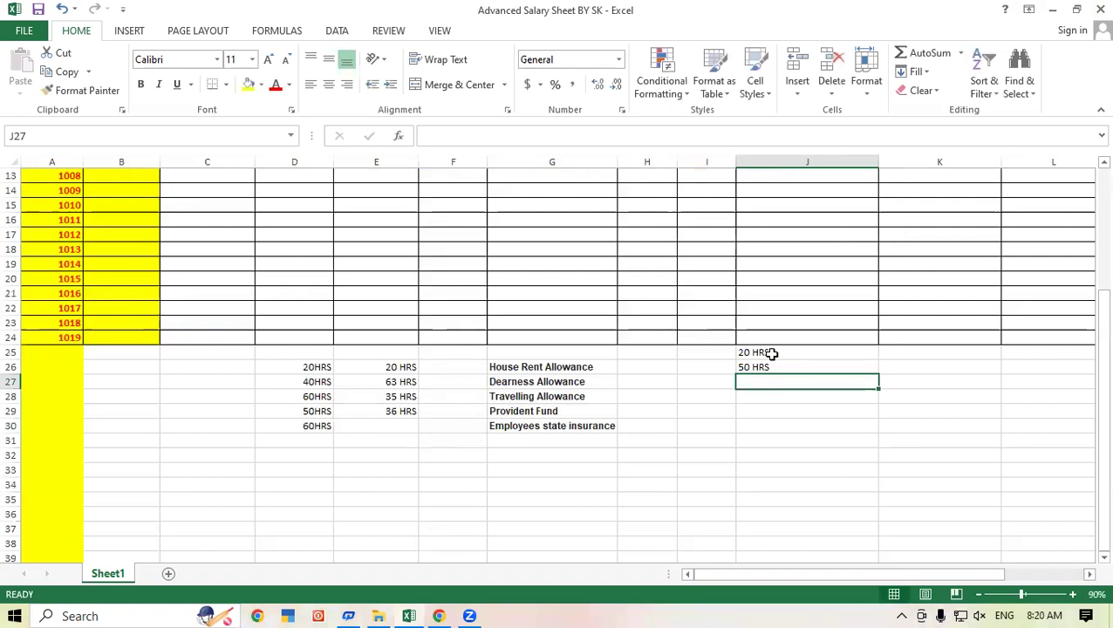
text(10 HRS)
key(Return)
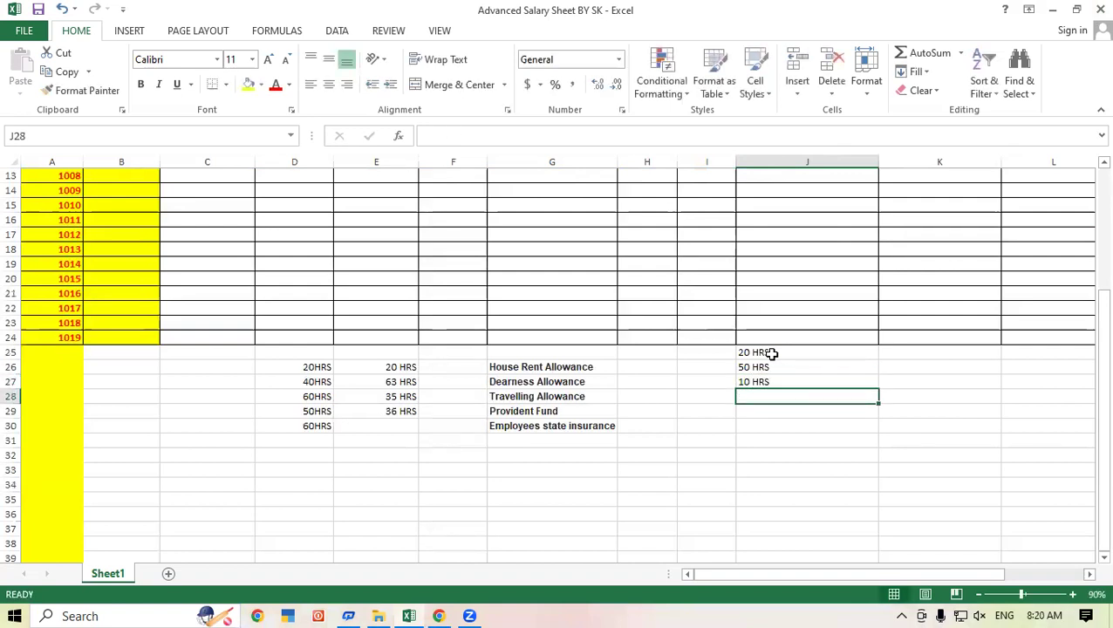
- Make the J25:J27 hour entries bold at font size 20
drag(772, 353, 767, 382)
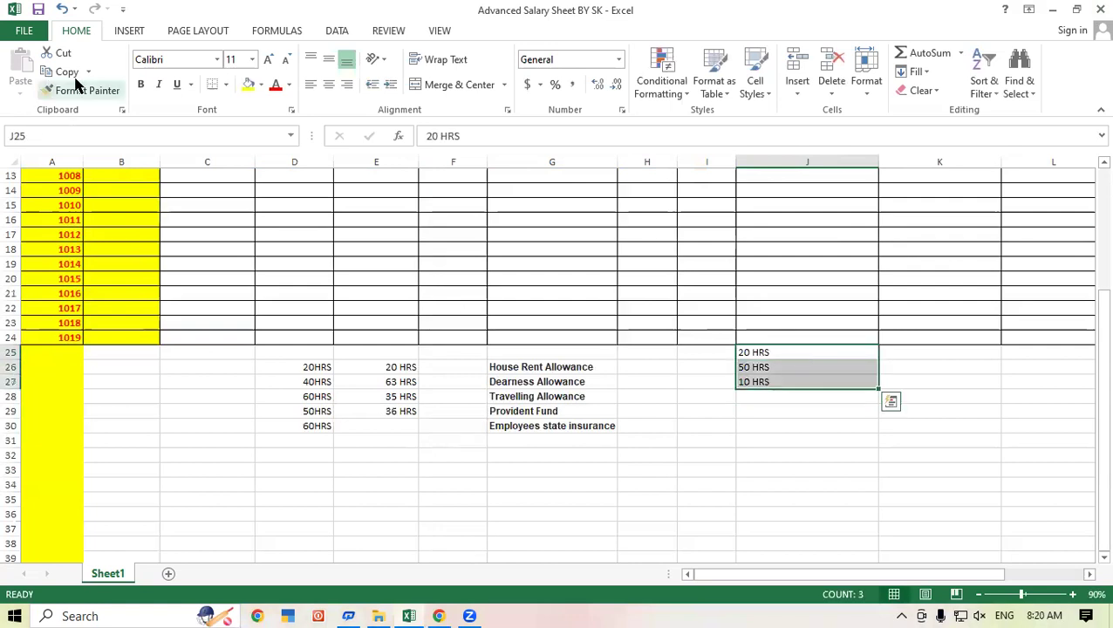
click(141, 83)
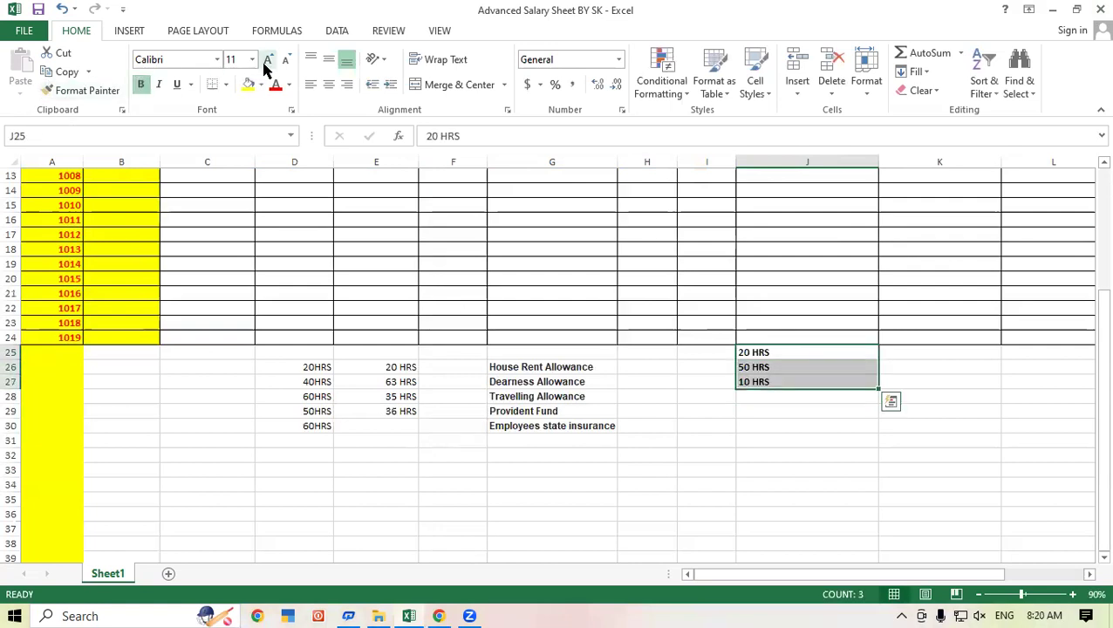
click(266, 61)
click(266, 61)
click(266, 61)
click(266, 61)
click(267, 61)
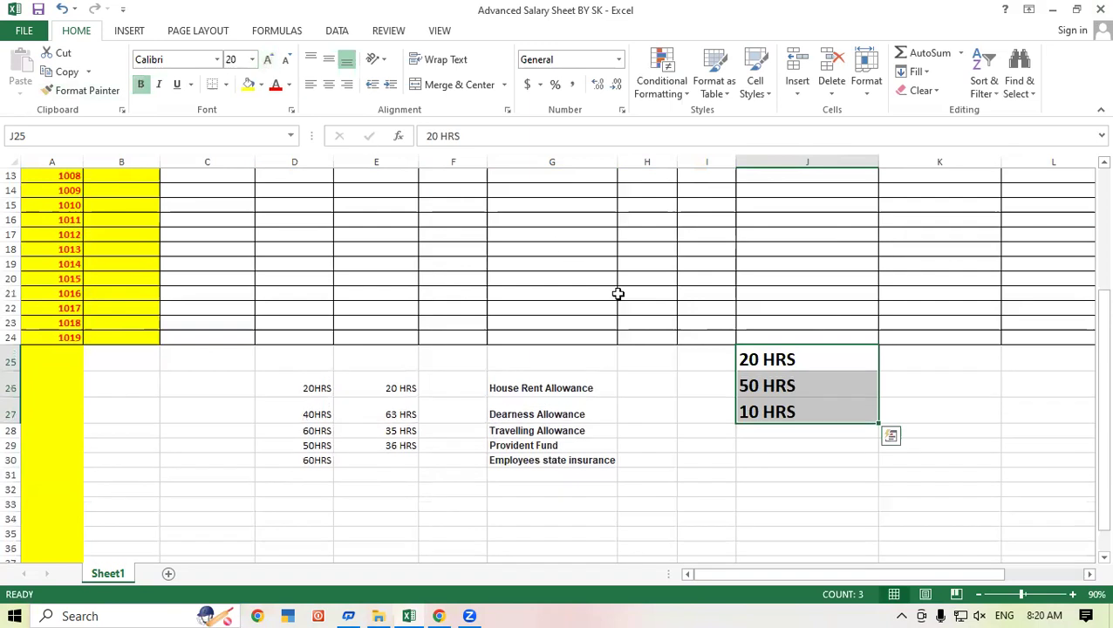
click(792, 433)
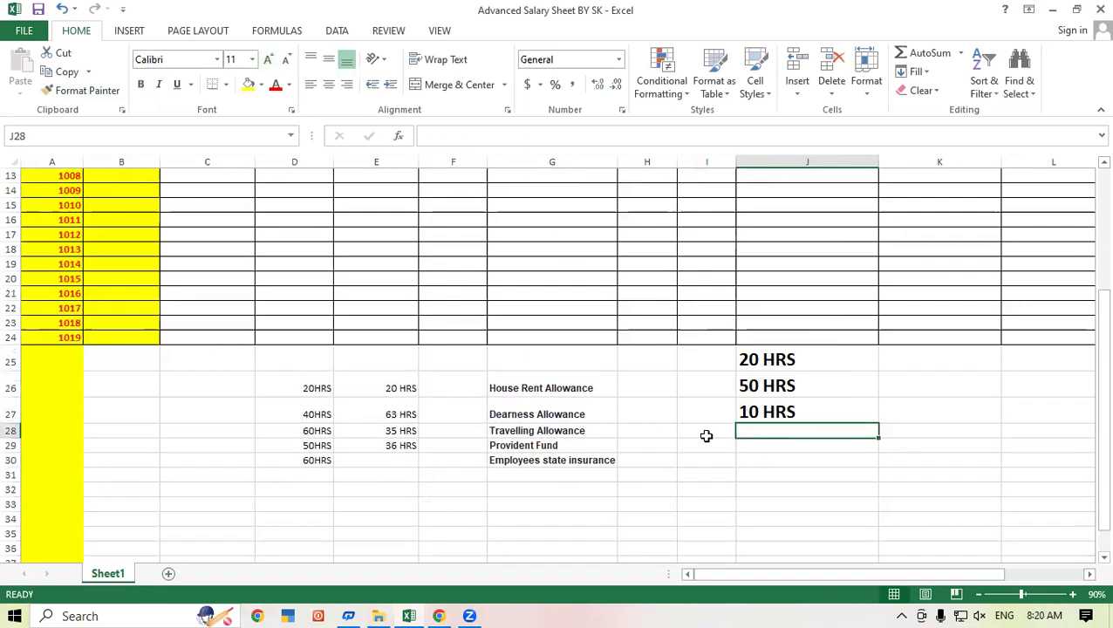
- Enter =SUM(J25:J27) in J28, which returns 0
text(=)
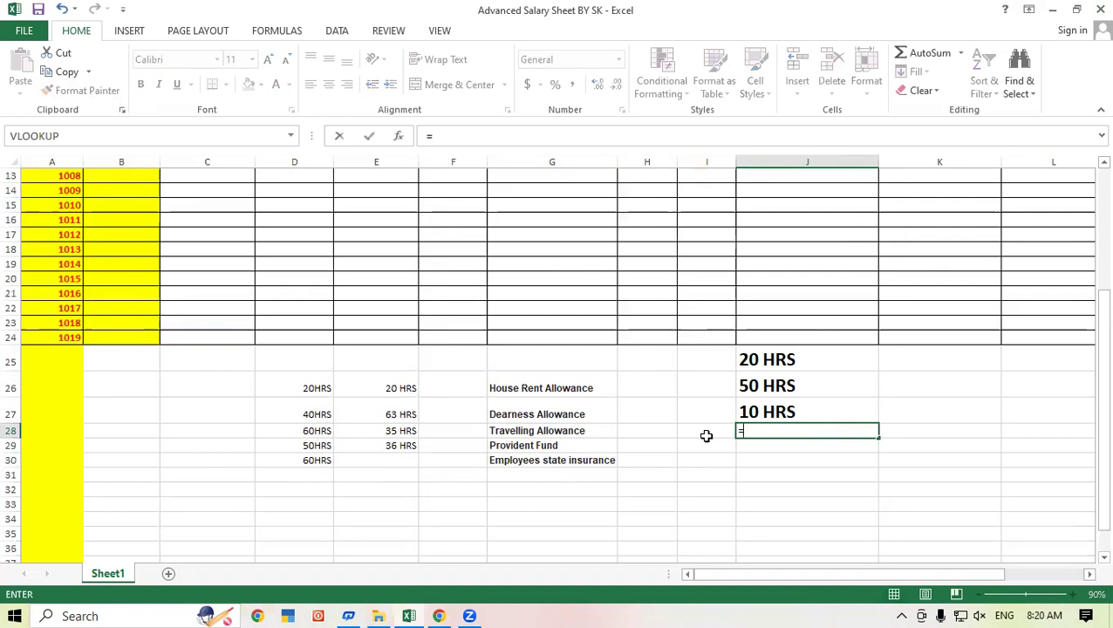
text(sum)
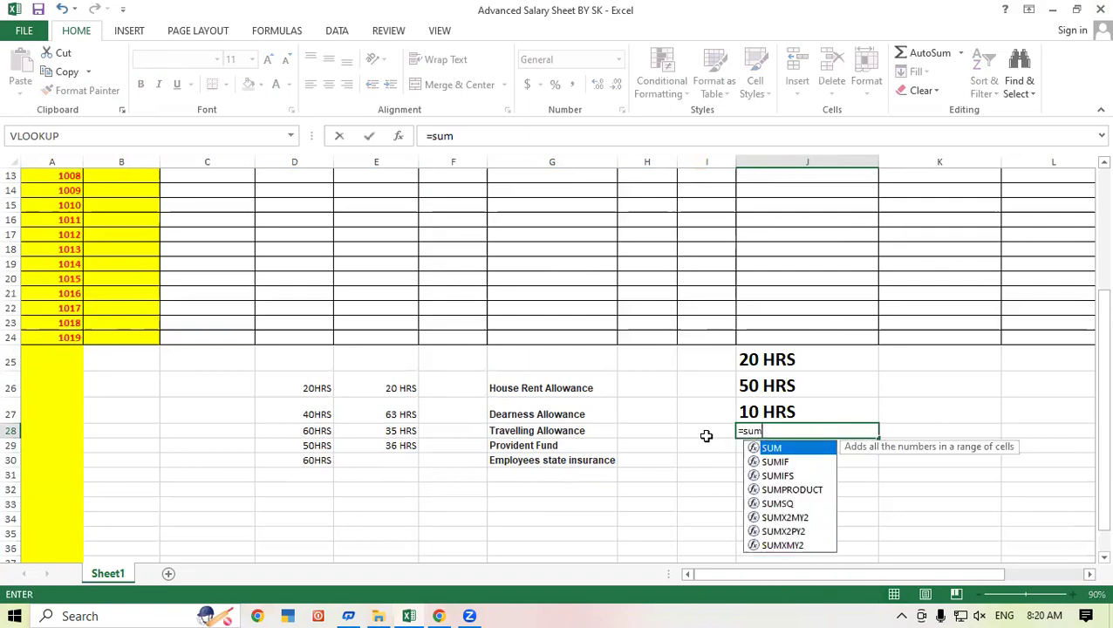
text(()
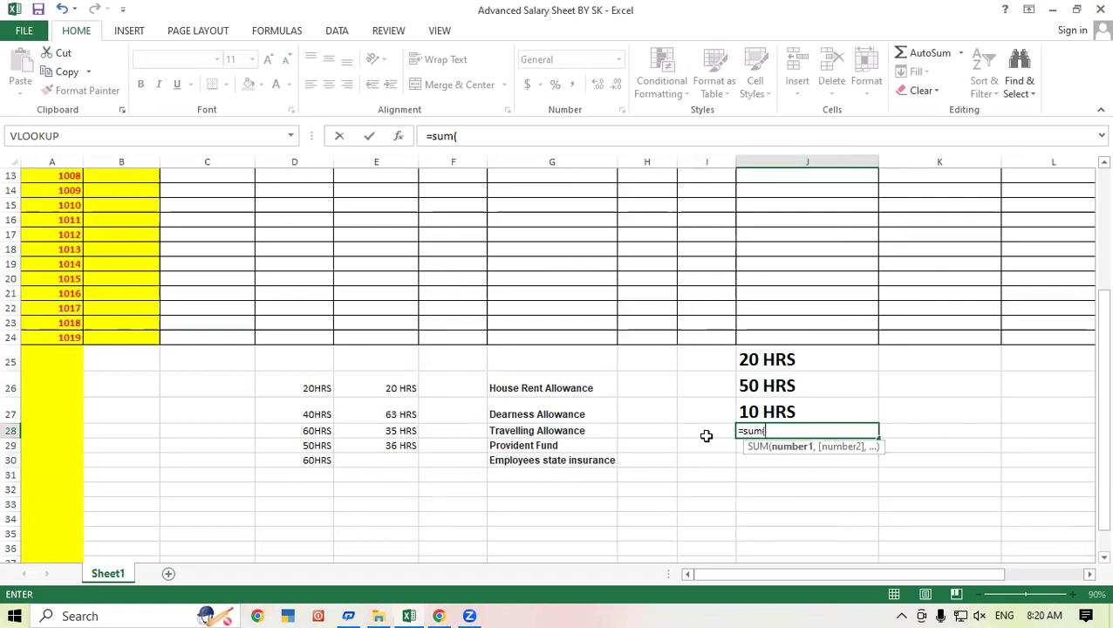
drag(775, 366, 775, 409)
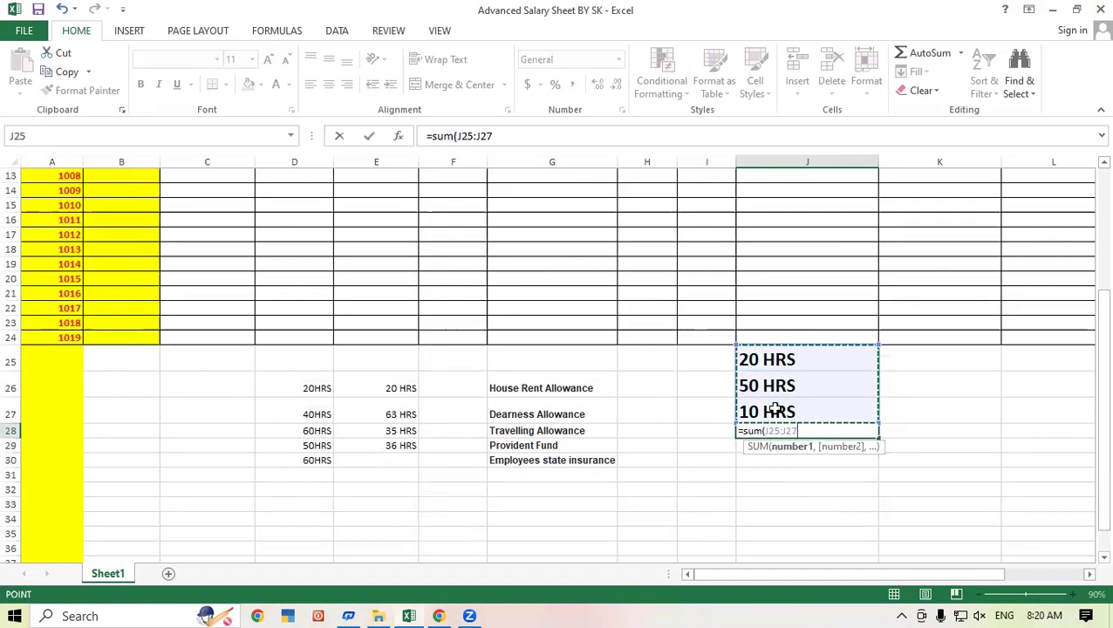
text())
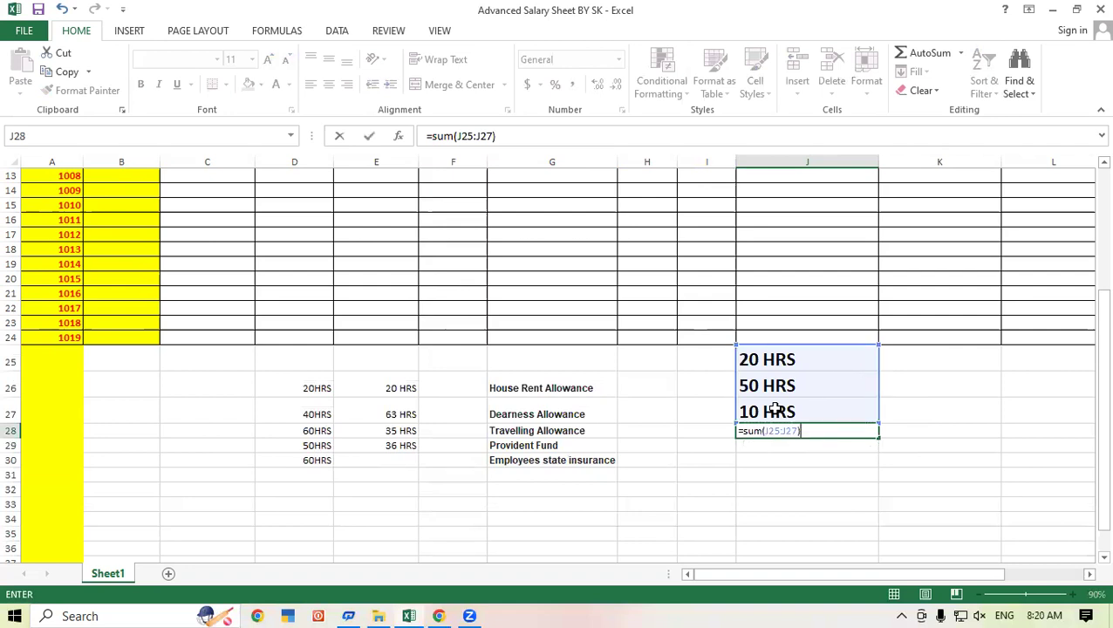
key(Return)
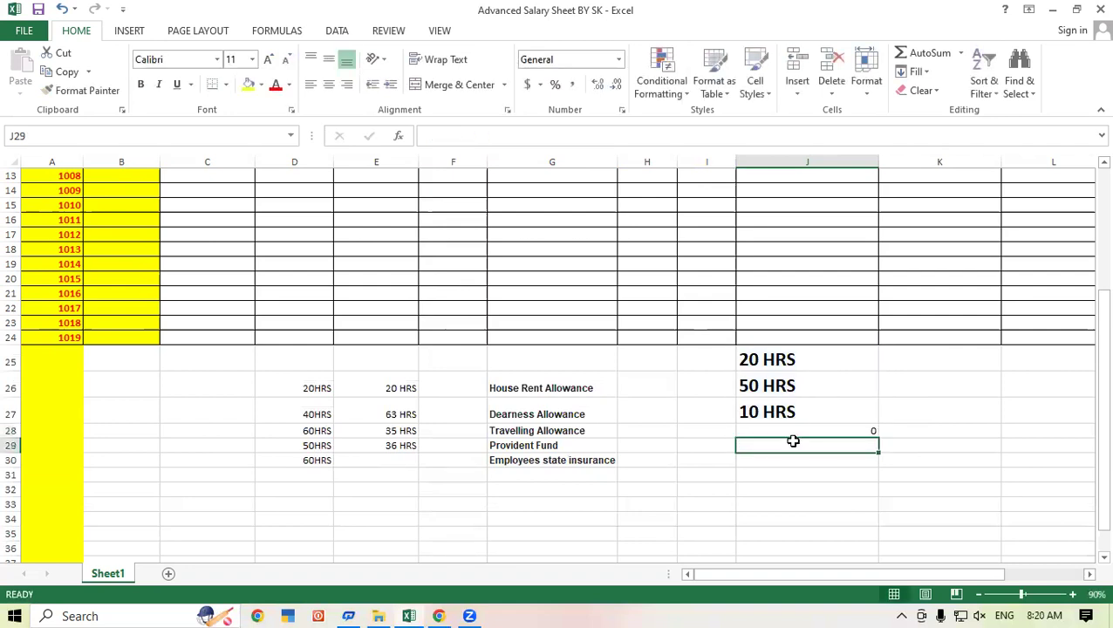
- Make the J28 total bold and increase its font size
click(775, 429)
click(142, 83)
click(267, 59)
click(267, 59)
click(267, 59)
click(267, 59)
click(267, 59)
click(267, 59)
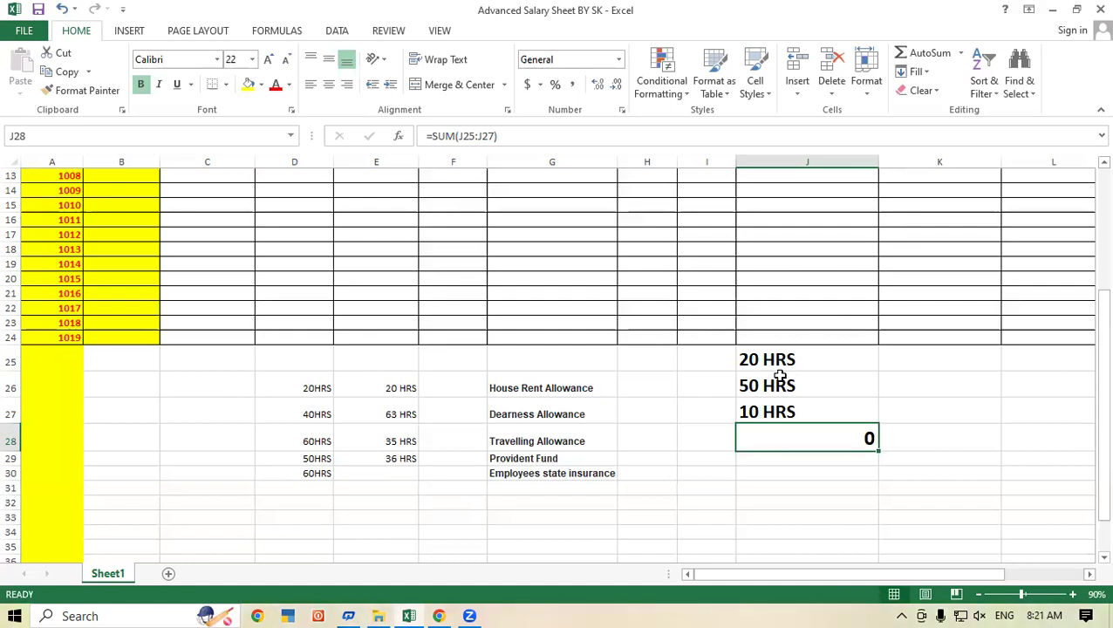
- Select J25 and scroll back up toward the main salary table
click(770, 356)
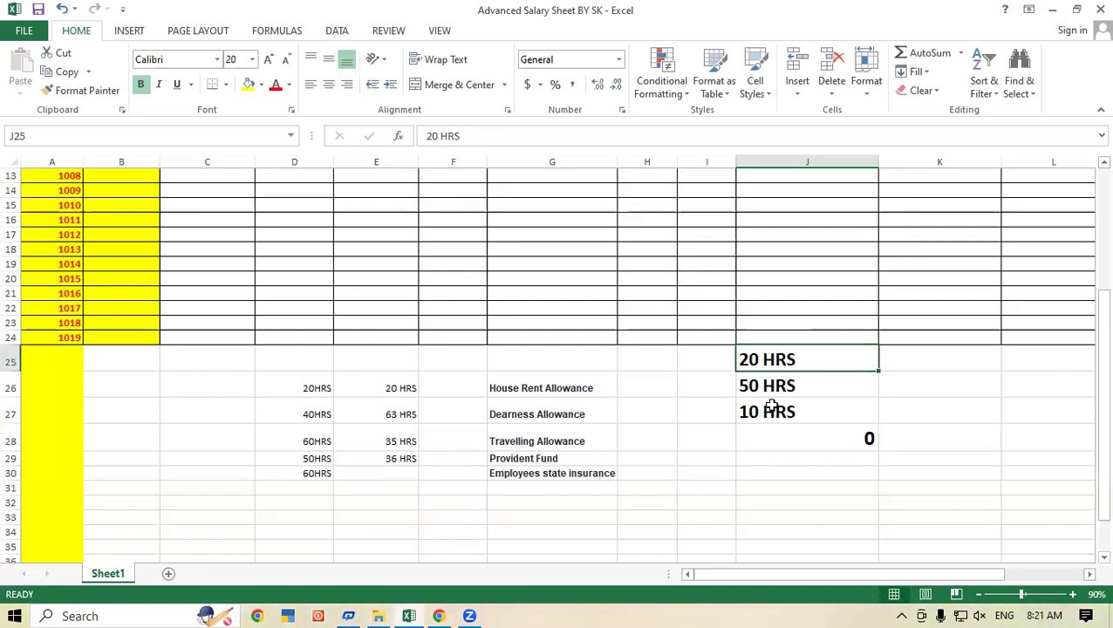
drag(1101, 361, 1090, 301)
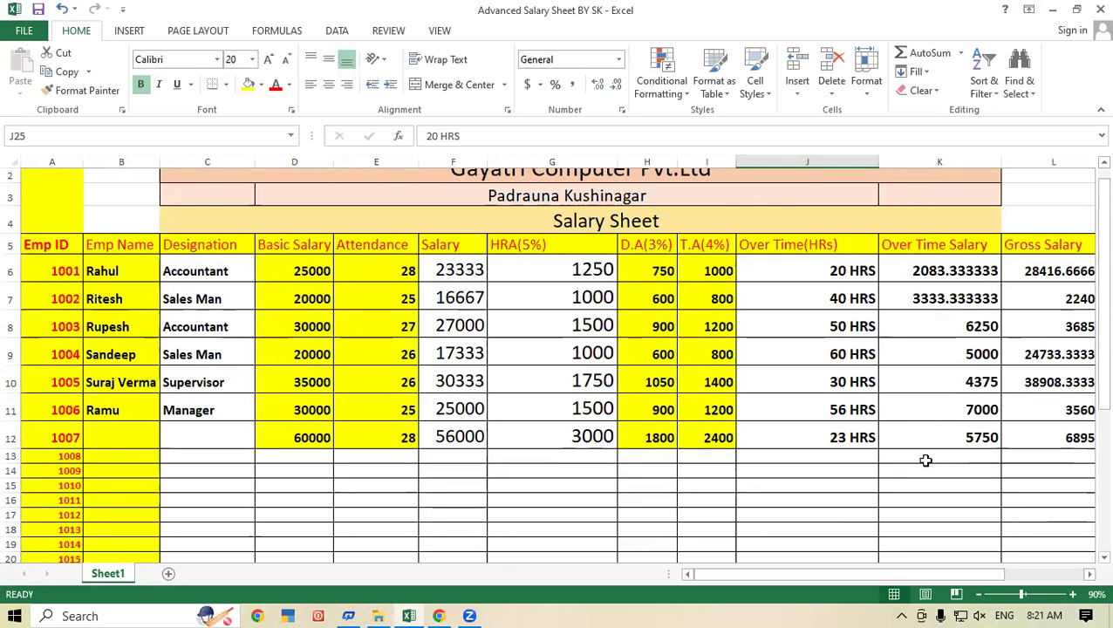
- Scroll down and select the trial hour cells and their total in J25:J28
drag(1088, 275, 1088, 393)
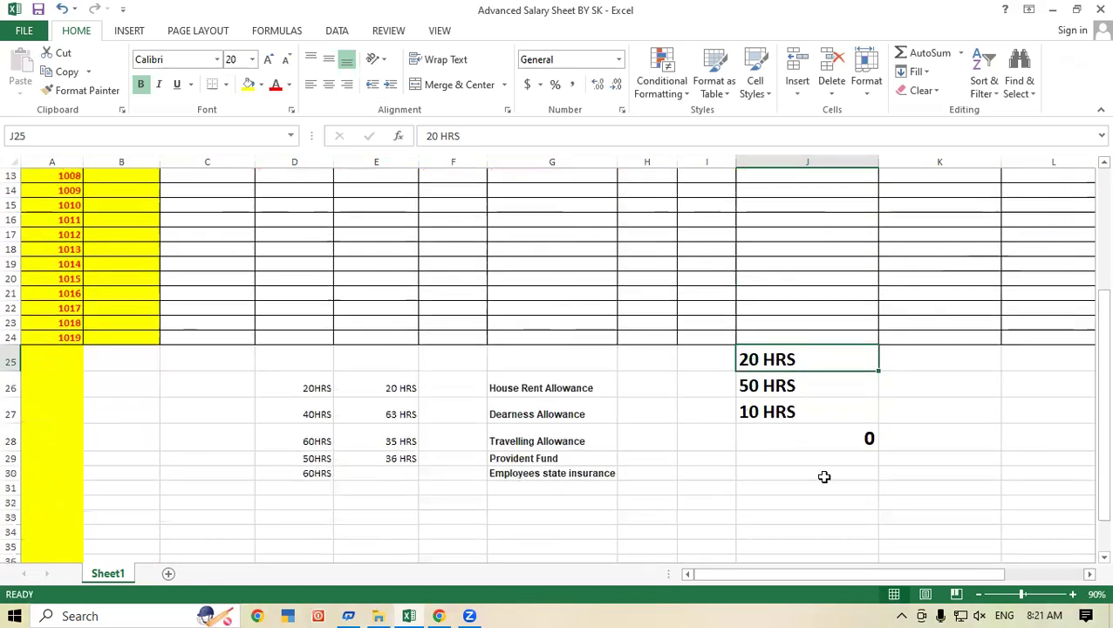
click(770, 449)
mouse_move(834, 361)
mouse_down()
mouse_move(773, 420)
mouse_move(791, 436)
mouse_up()
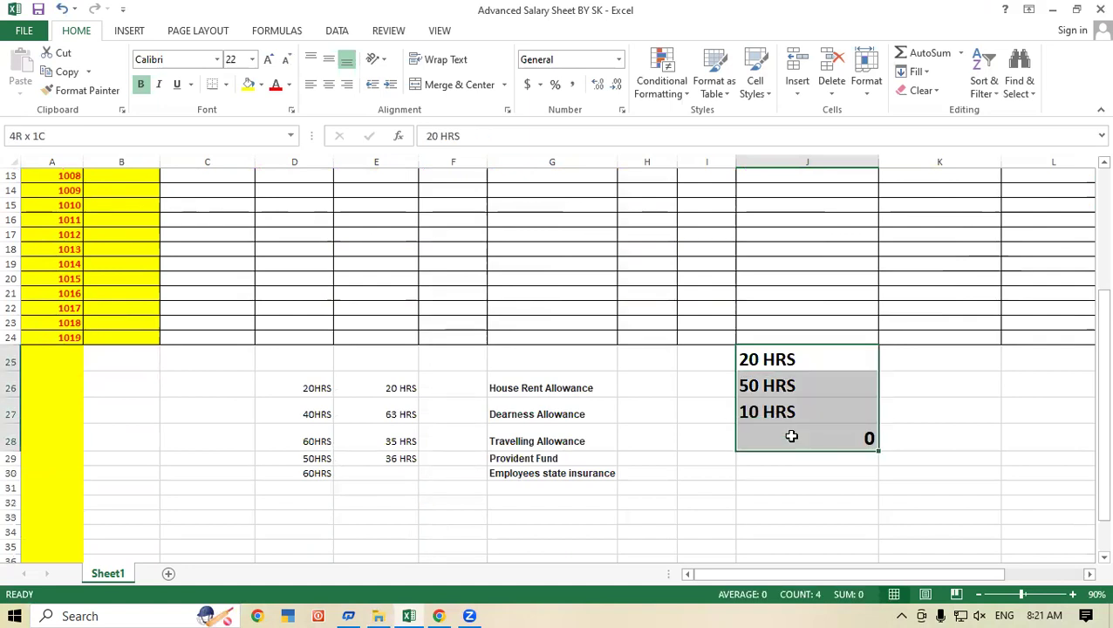
click(936, 365)
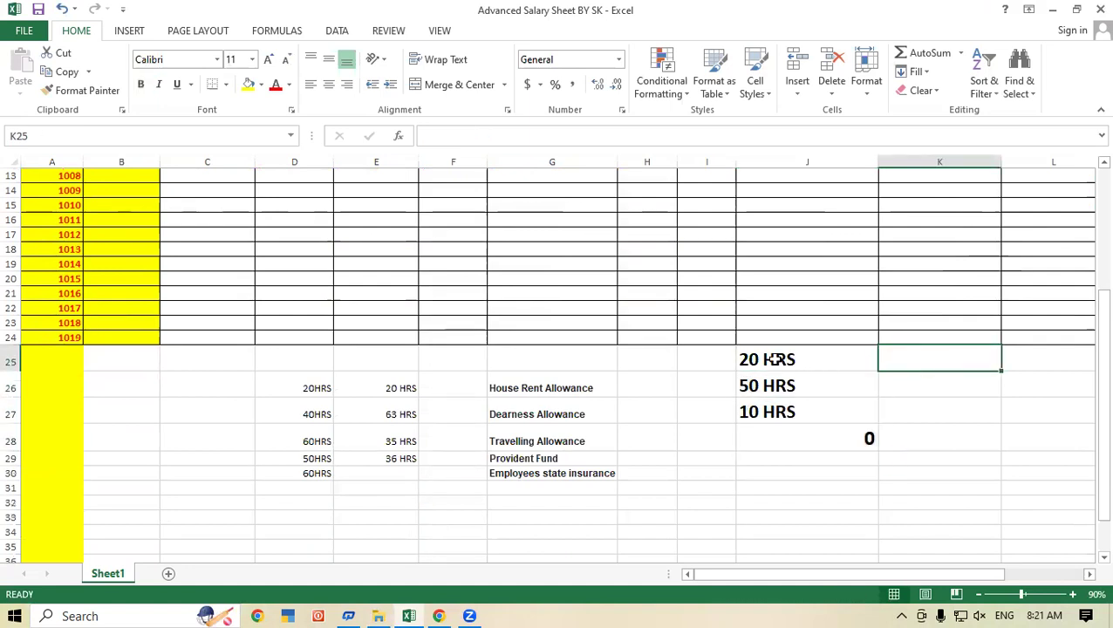
drag(773, 359, 780, 437)
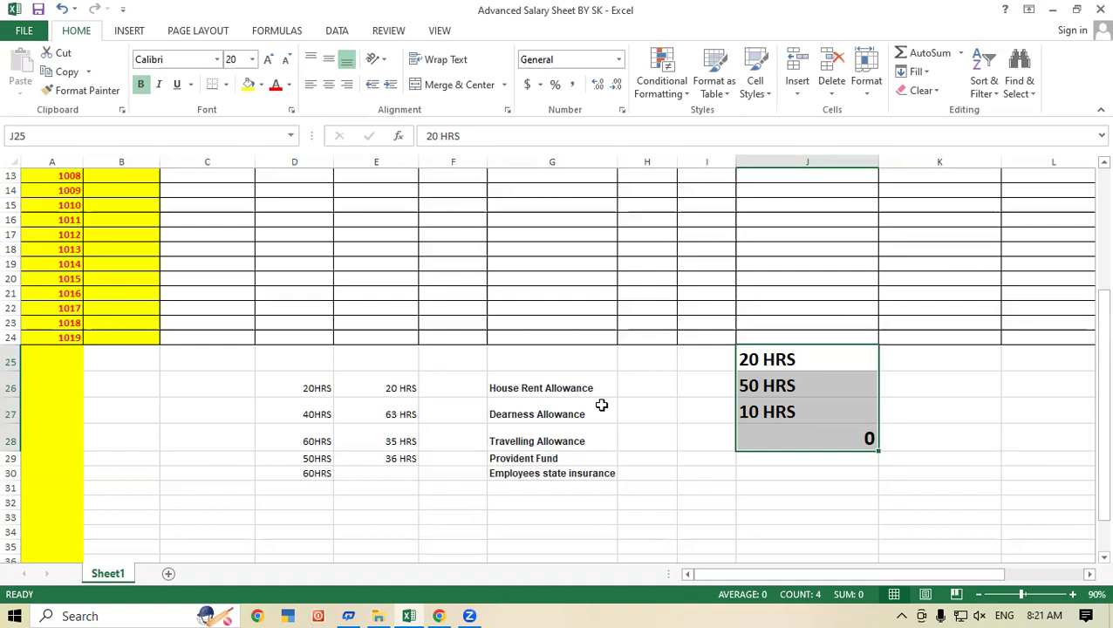
click(952, 357)
drag(784, 361, 803, 425)
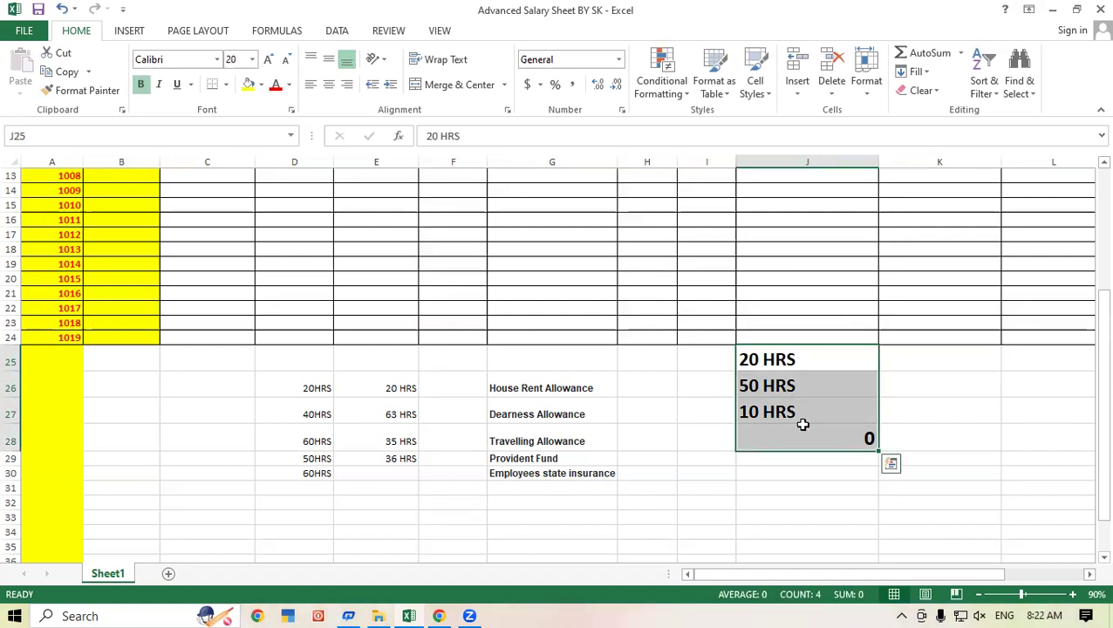
- Clear J25:J28, then select the empty range J25:J33
key(Delete)
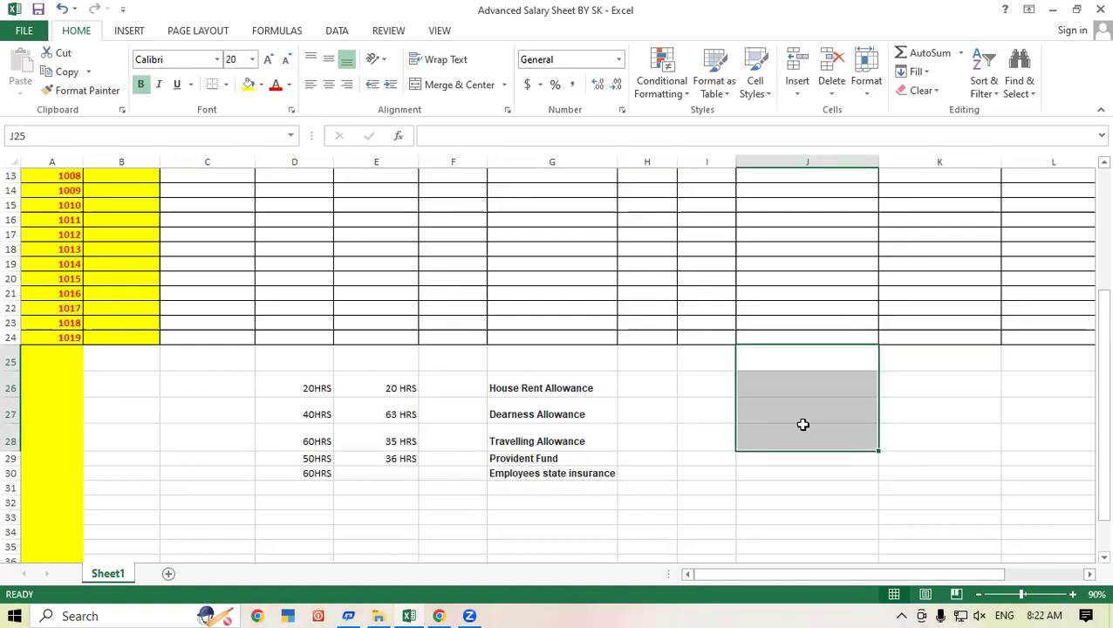
click(930, 373)
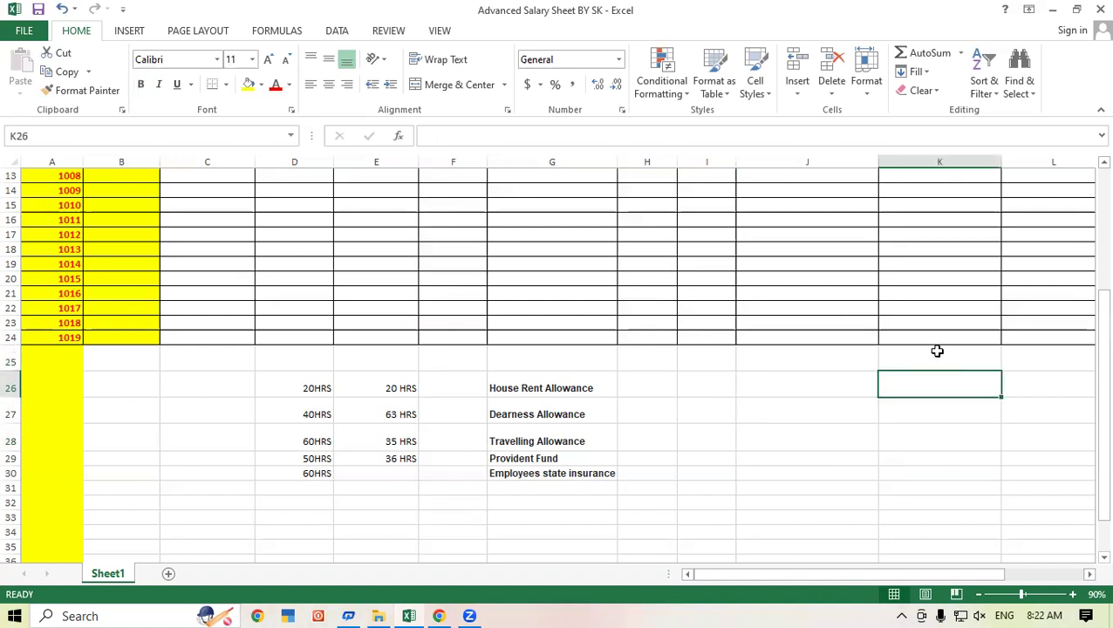
drag(801, 356, 808, 526)
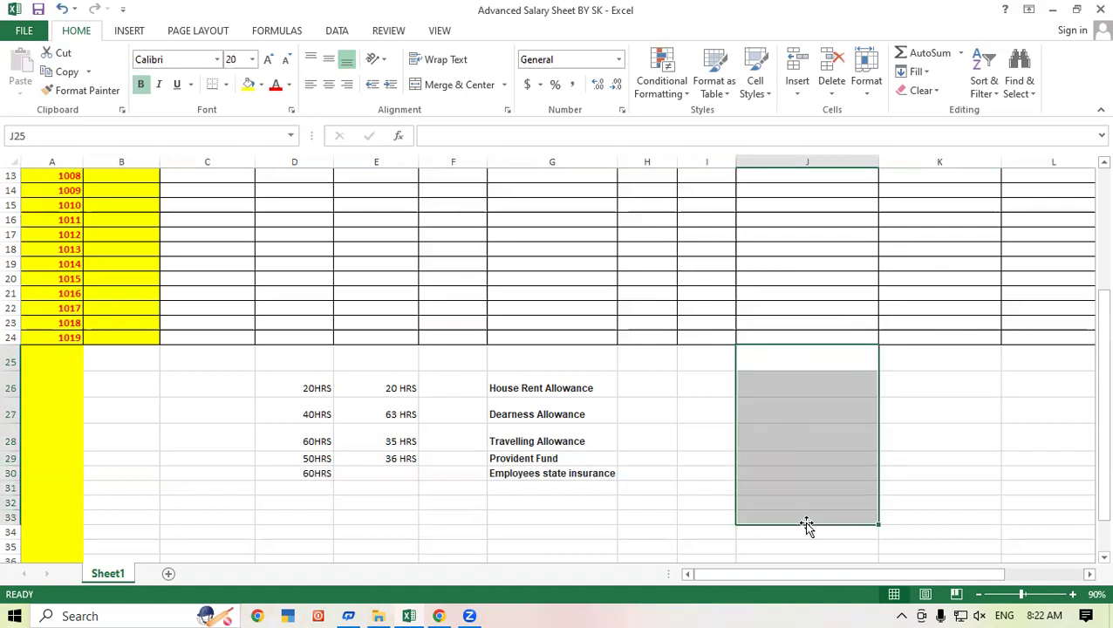
- In Format Cells, replace General with the custom format # "HRS" for J25:J33
click(622, 111)
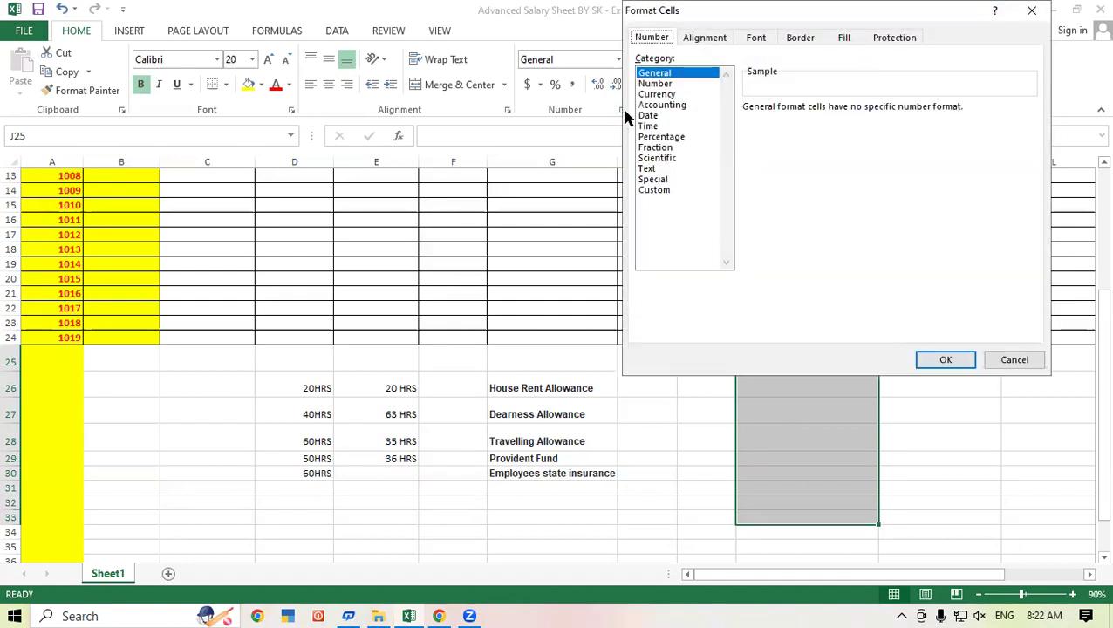
drag(742, 18, 276, 44)
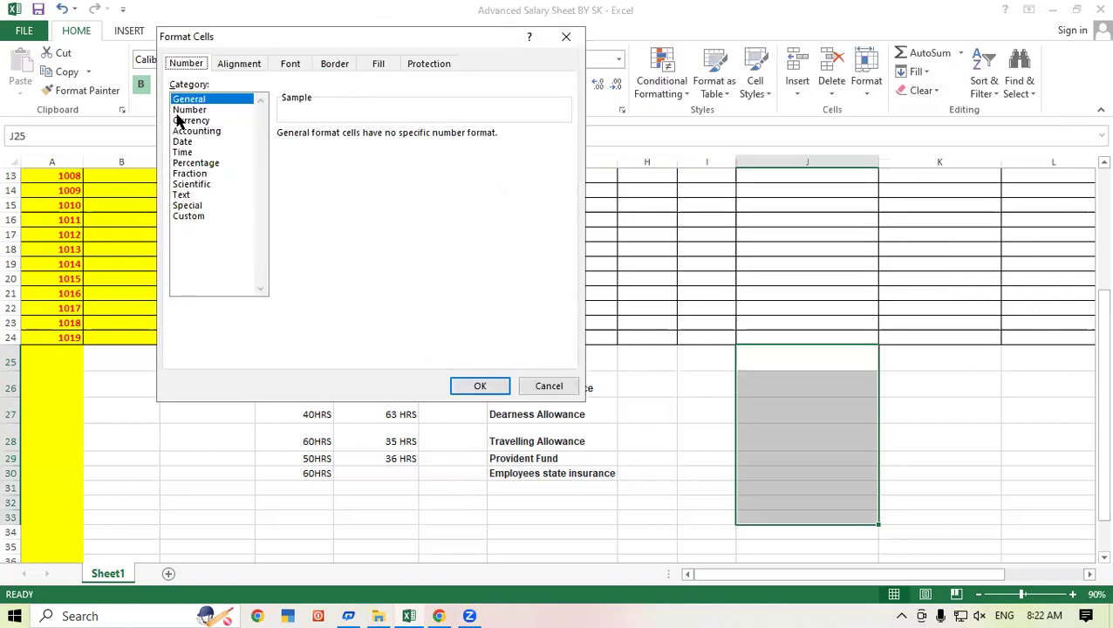
click(187, 218)
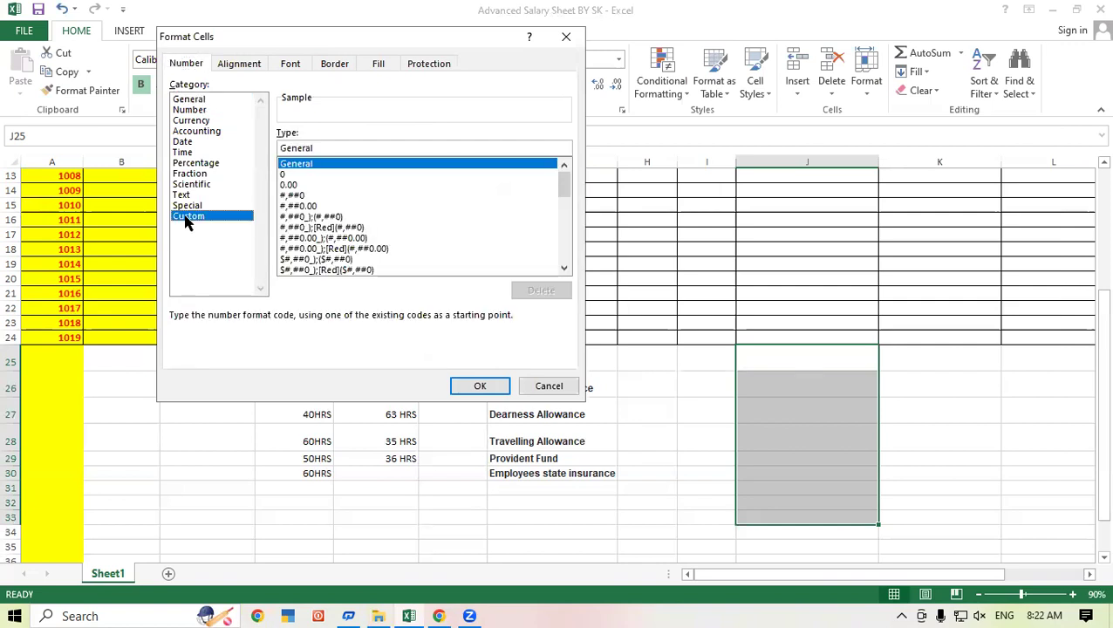
click(344, 148)
key(BackSpace)
key(BackSpace)
key(BackSpace)
key(BackSpace)
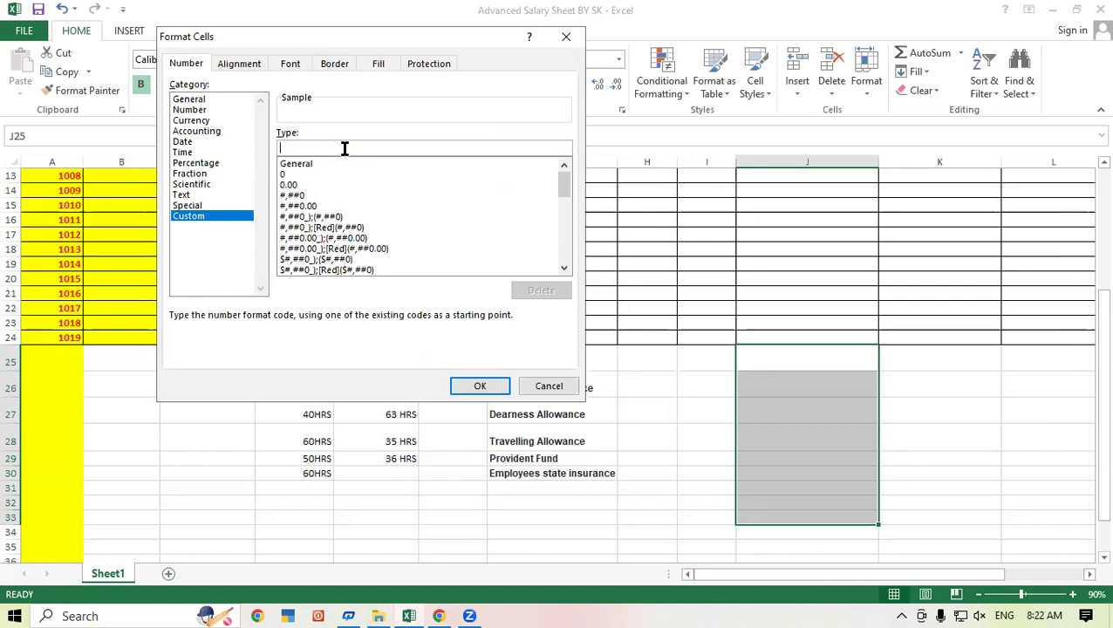
text(#)
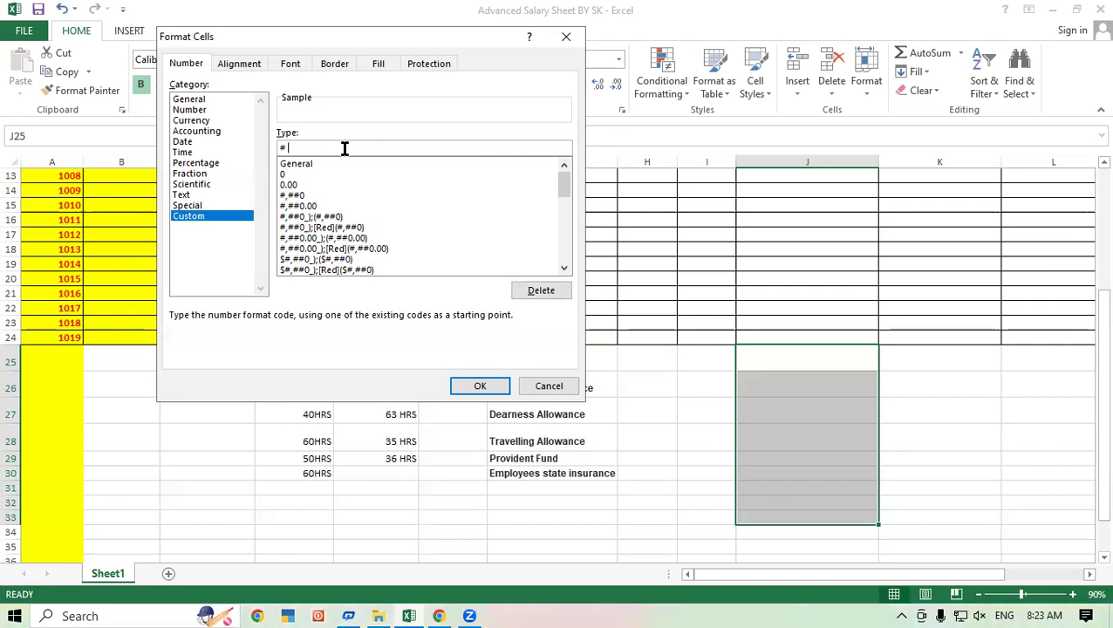
text(")
text(H)
text(RS)
text(")
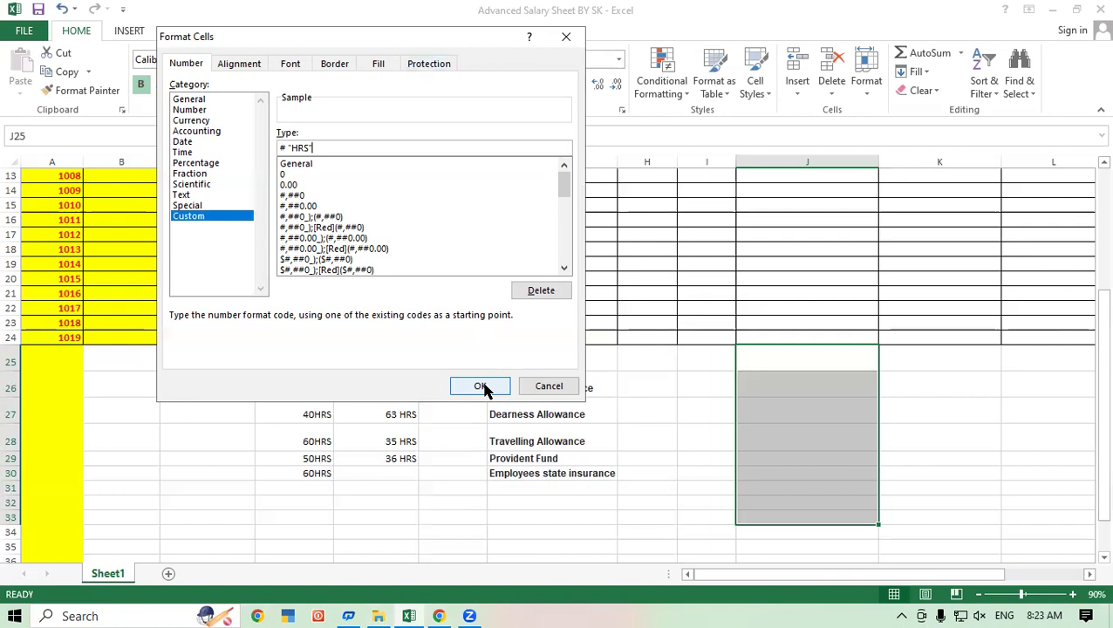
- Apply the # "HRS" format and enter 20, 10, 30, 2, 10, 10 into J25:J30
click(483, 386)
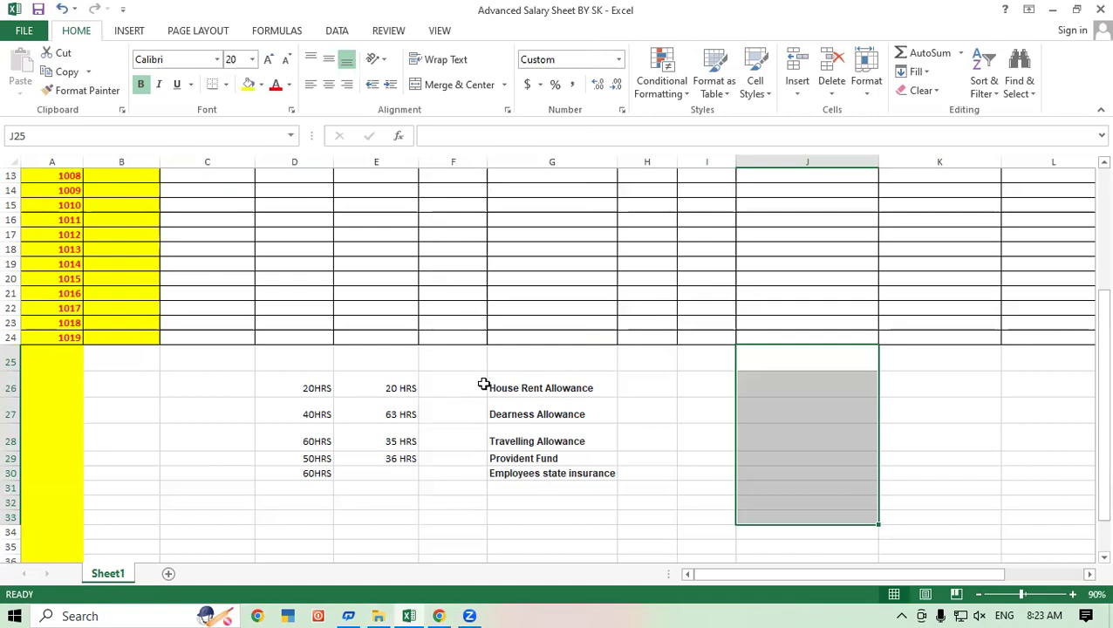
click(801, 353)
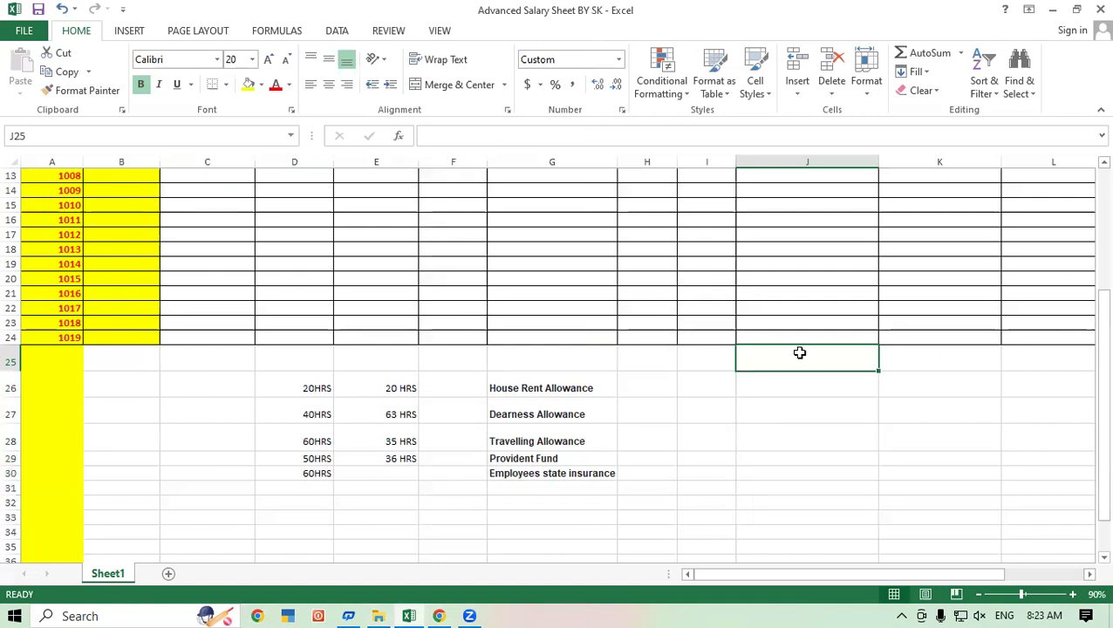
text(20)
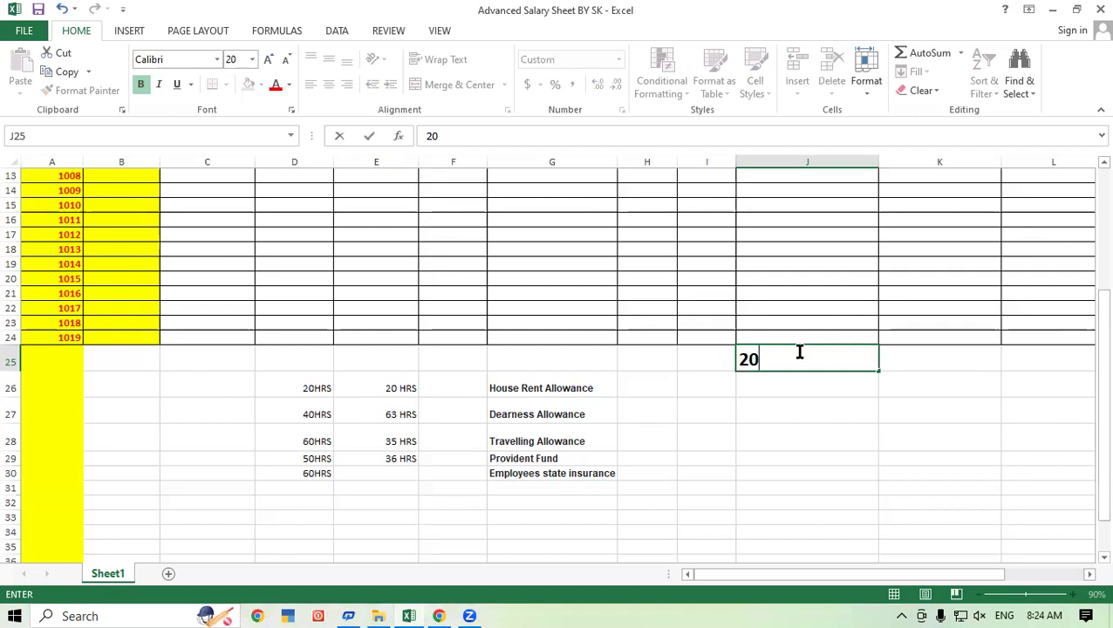
key(Return)
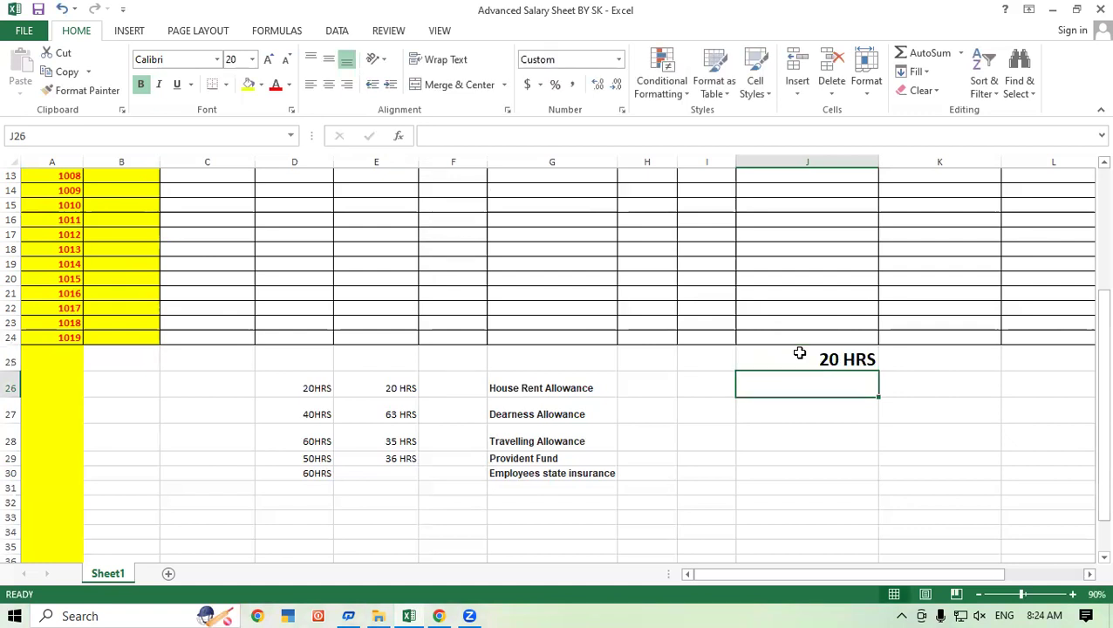
text(1)
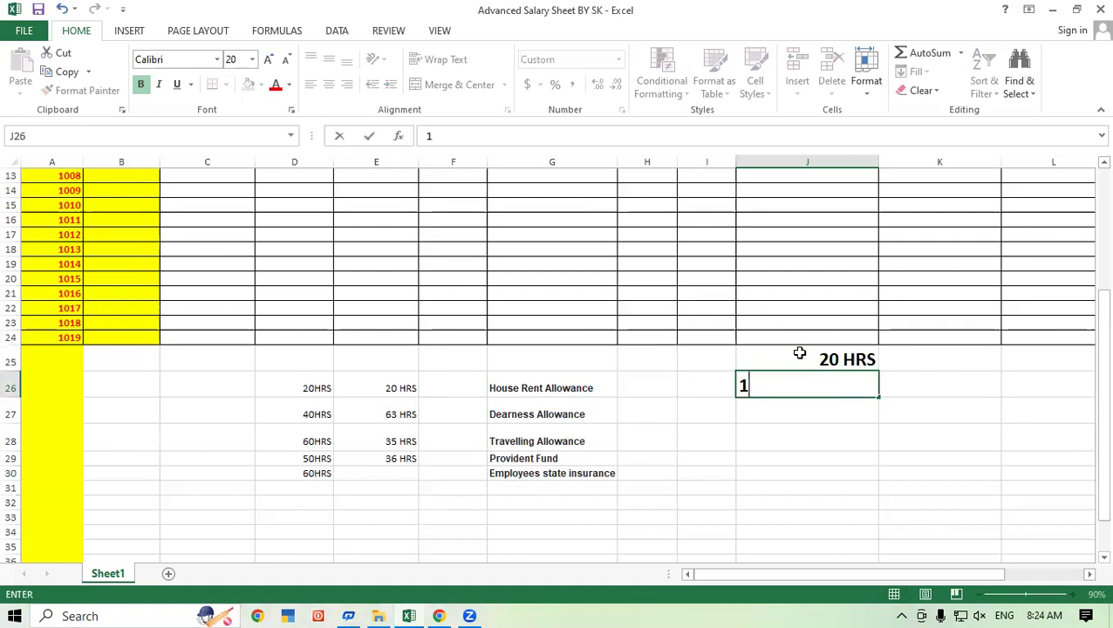
text(0)
key(Return)
text(3)
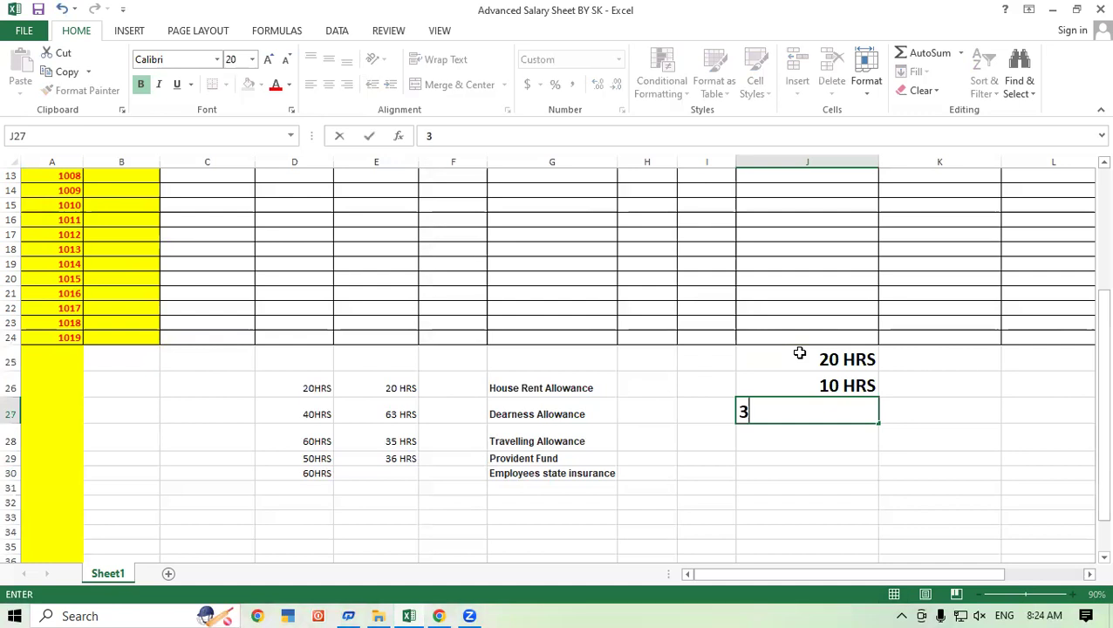
text(0)
key(Return)
text(2)
key(Return)
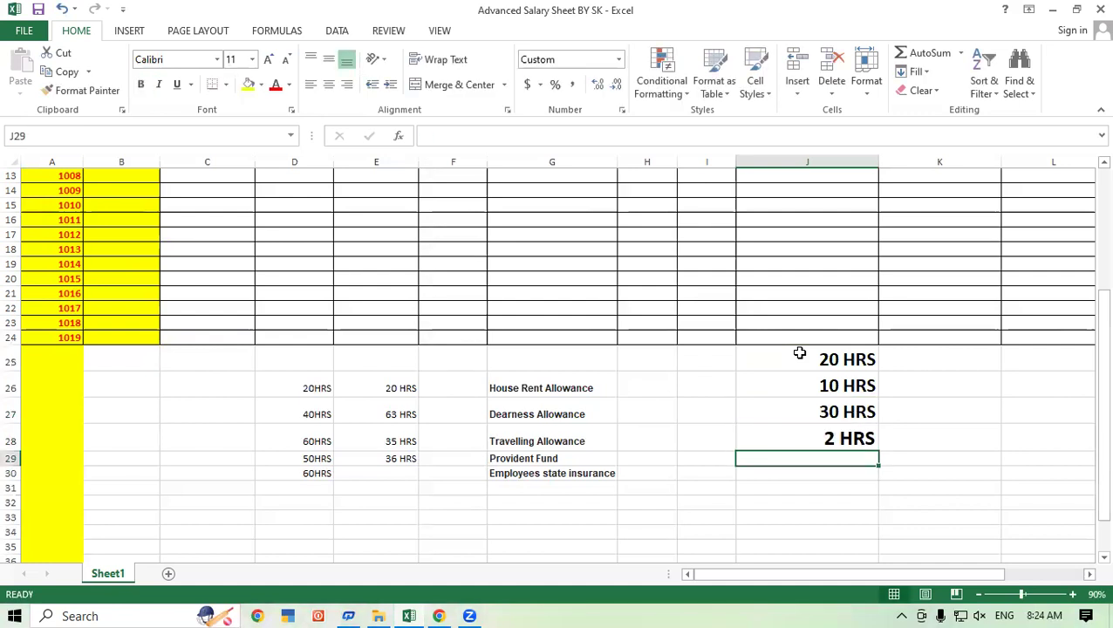
text(10)
key(Return)
text(1)
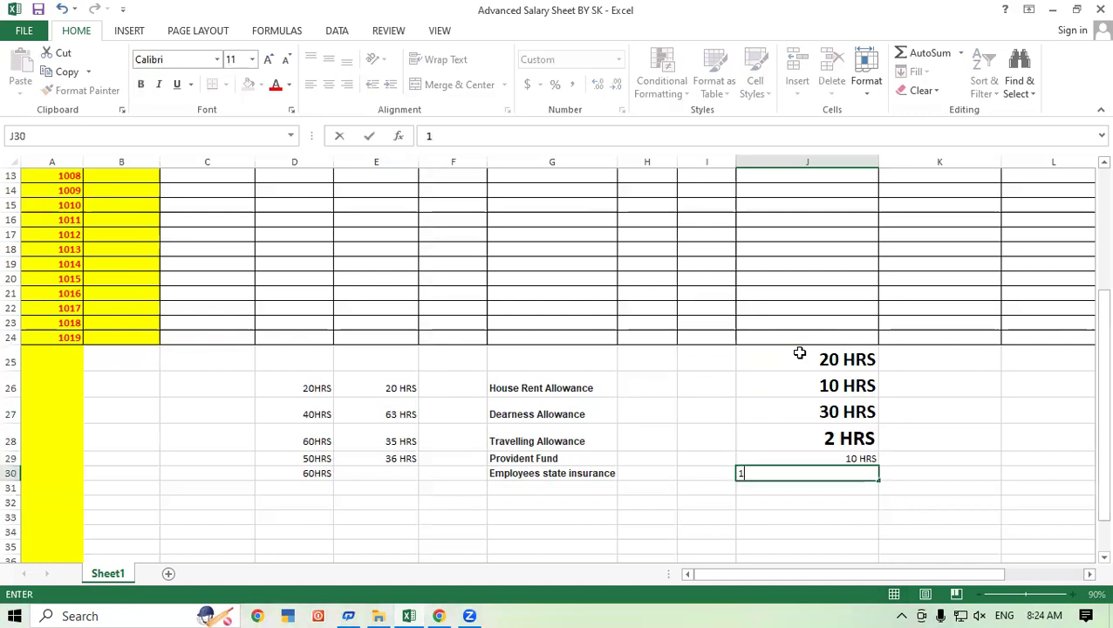
text(0)
key(Return)
- Enter 10 into J31:J36, then 20, 20 and 50 into J37:J39
text(10)
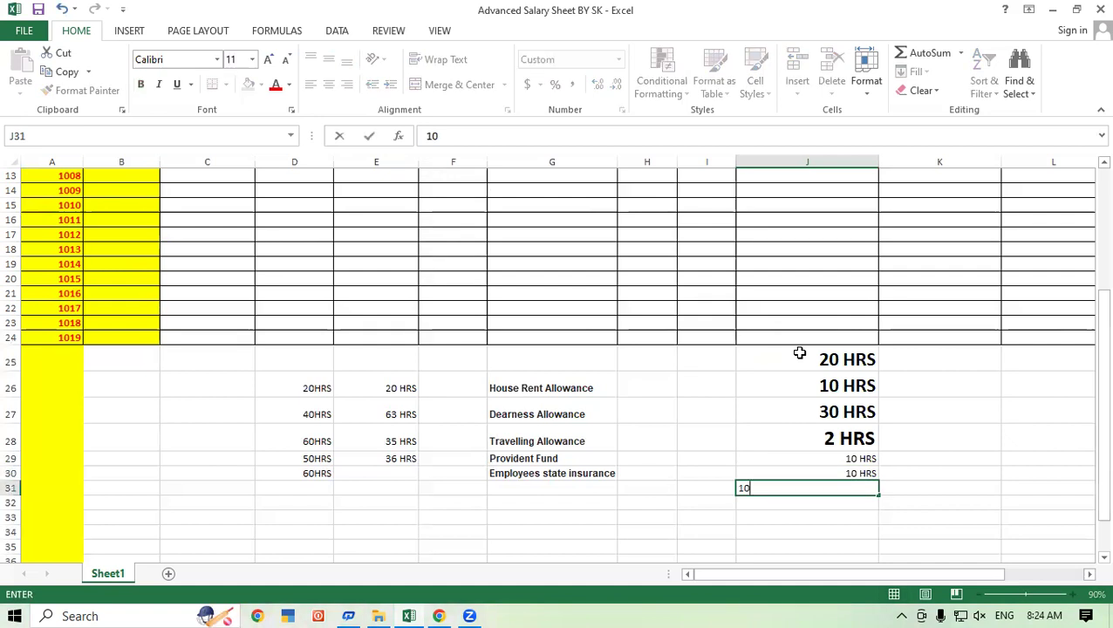
key(Return)
text(10)
key(Return)
text(10)
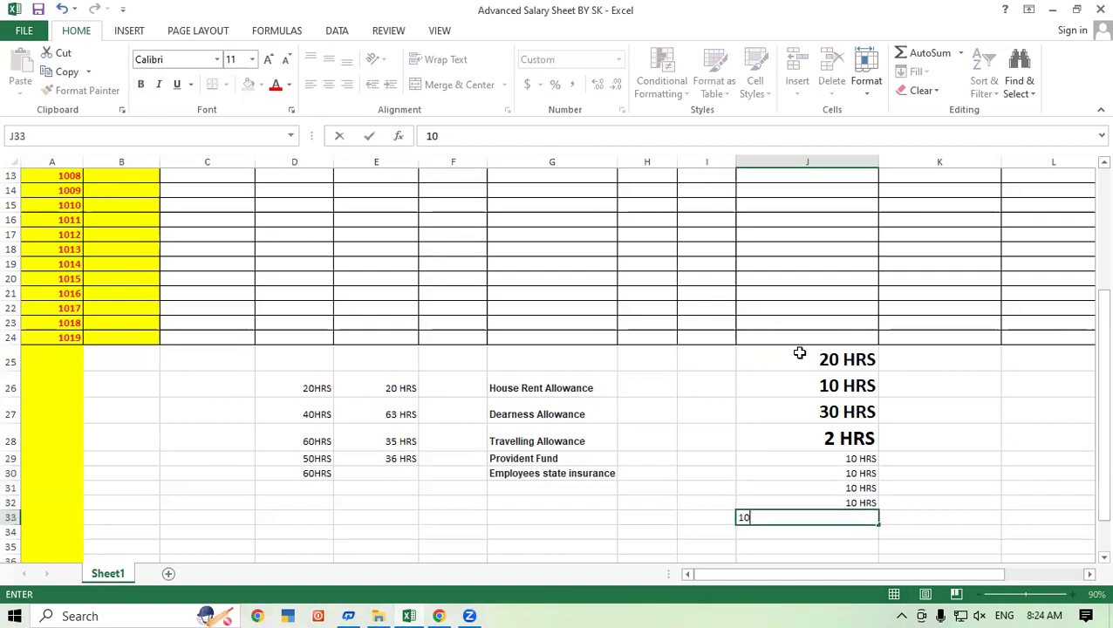
key(Return)
text(10)
key(Return)
text(1)
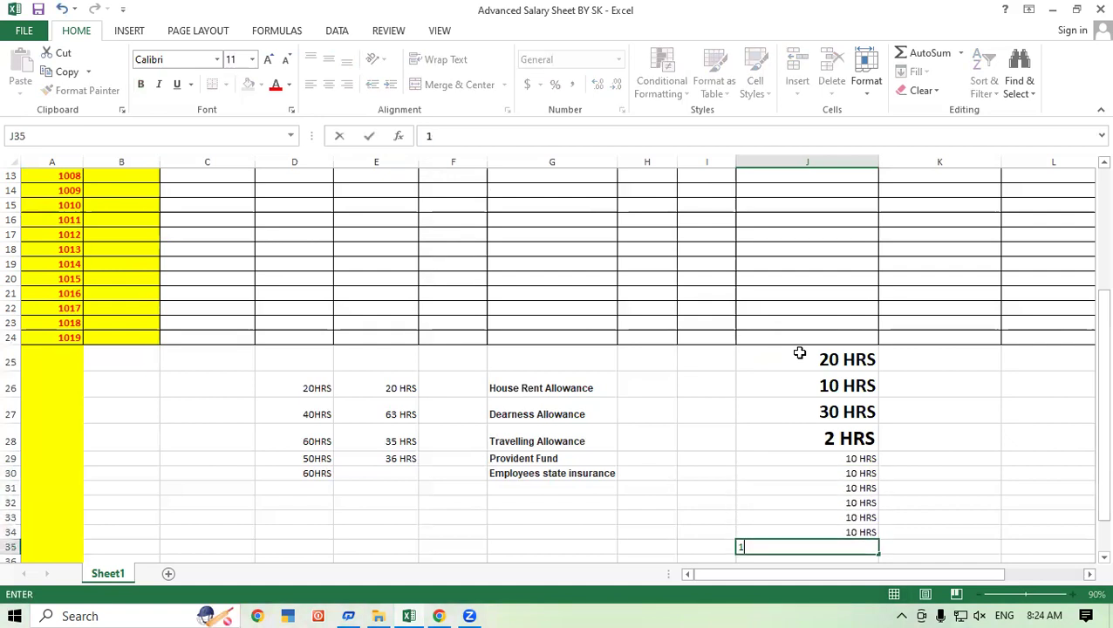
text(0)
key(Return)
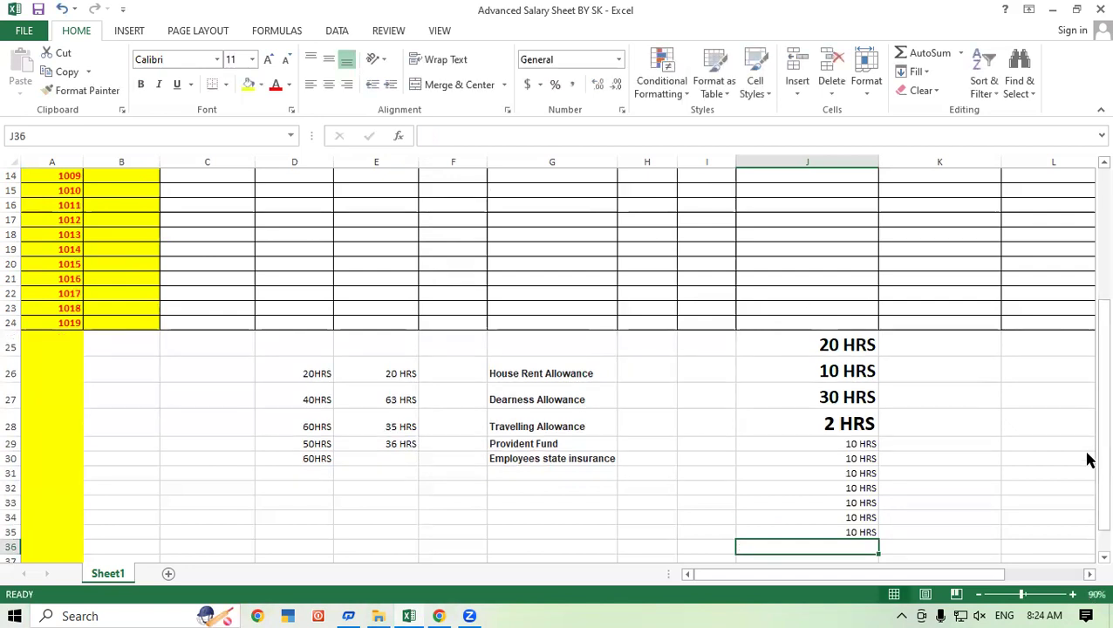
drag(1087, 466, 1087, 504)
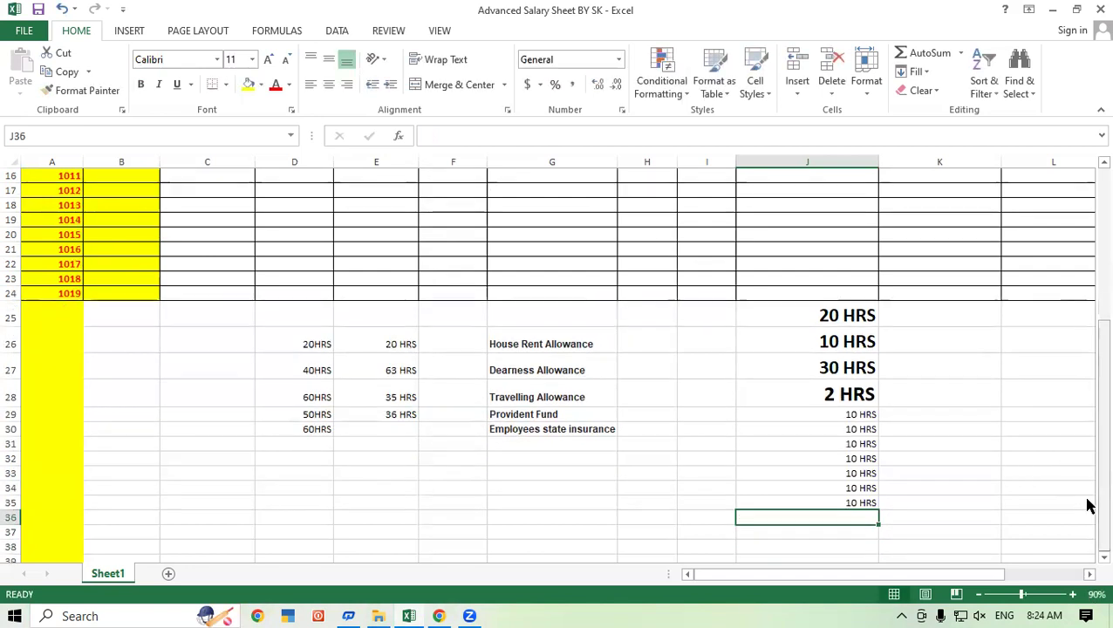
text(10)
key(Return)
text(20)
key(Return)
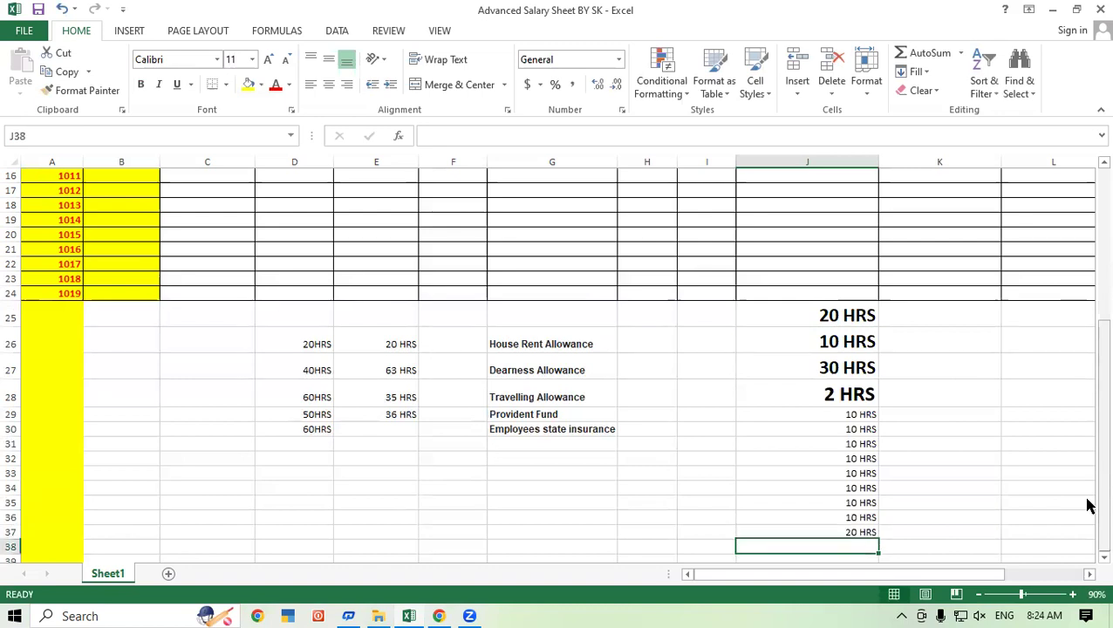
text(20)
key(Return)
text(5)
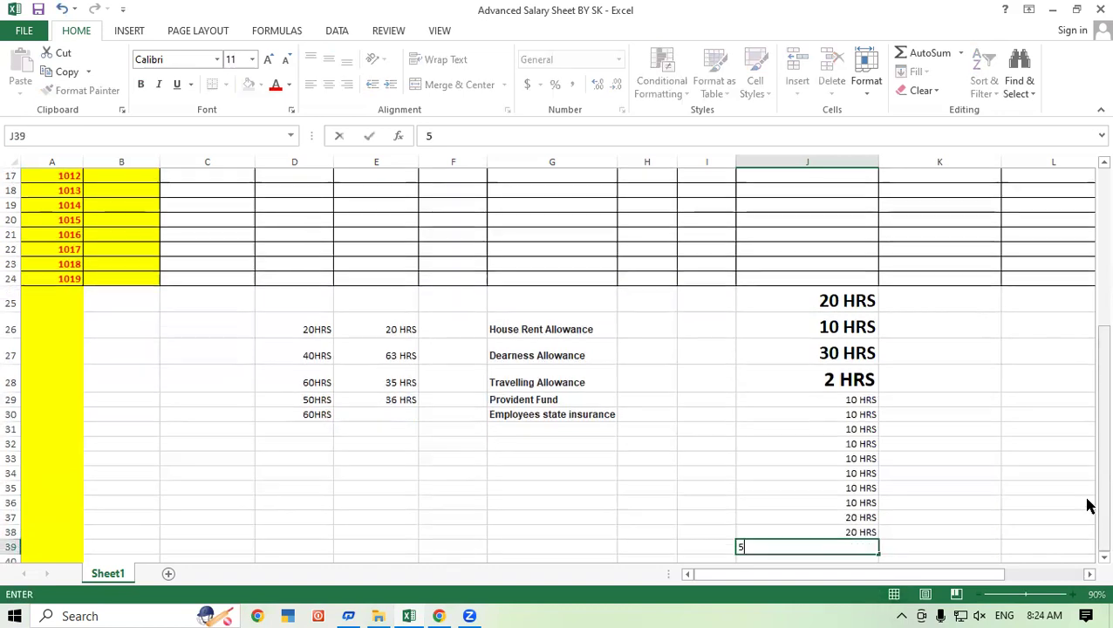
text(0)
key(Return)
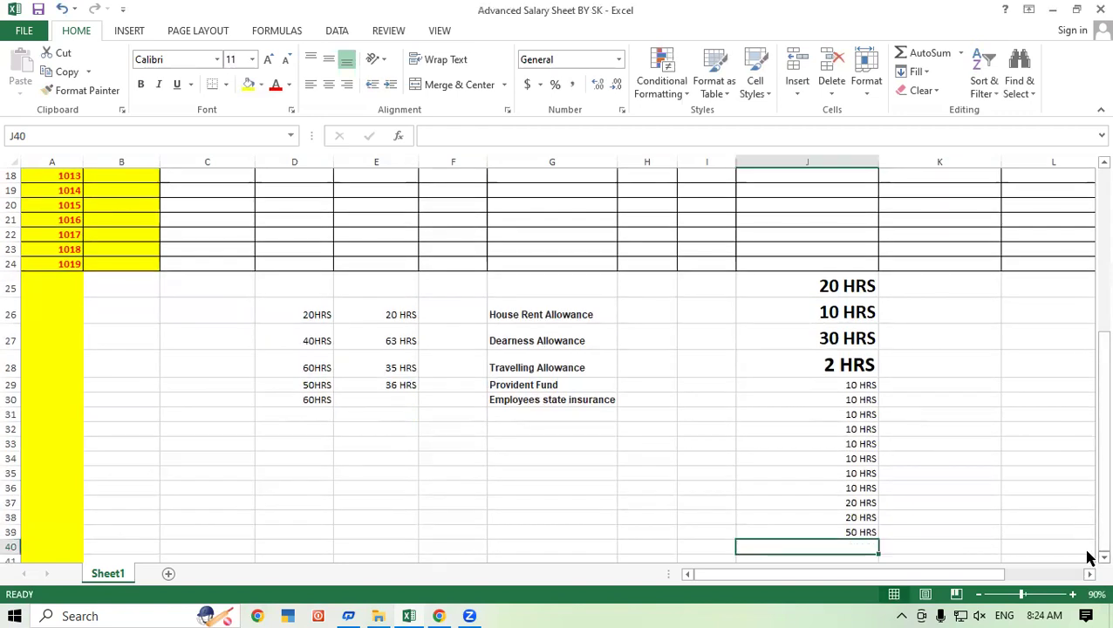
- Enter test values 56, 89, 56 and 896 into J44:J47
scroll(1090, 568, down, 1)
scroll(832, 503, down, 1)
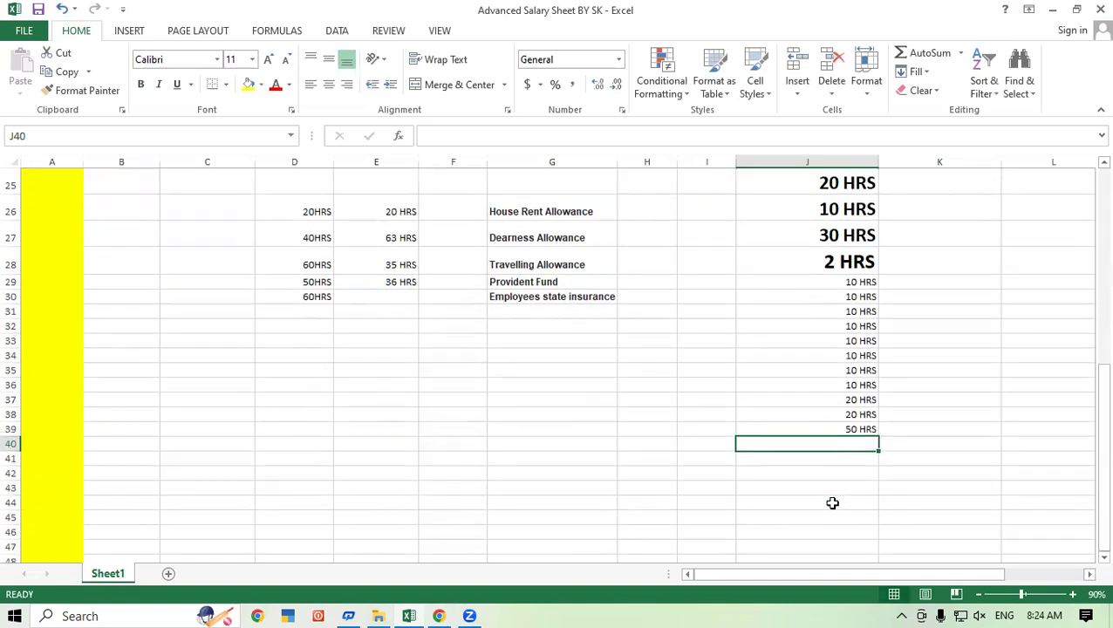
click(832, 504)
text(56)
key(Return)
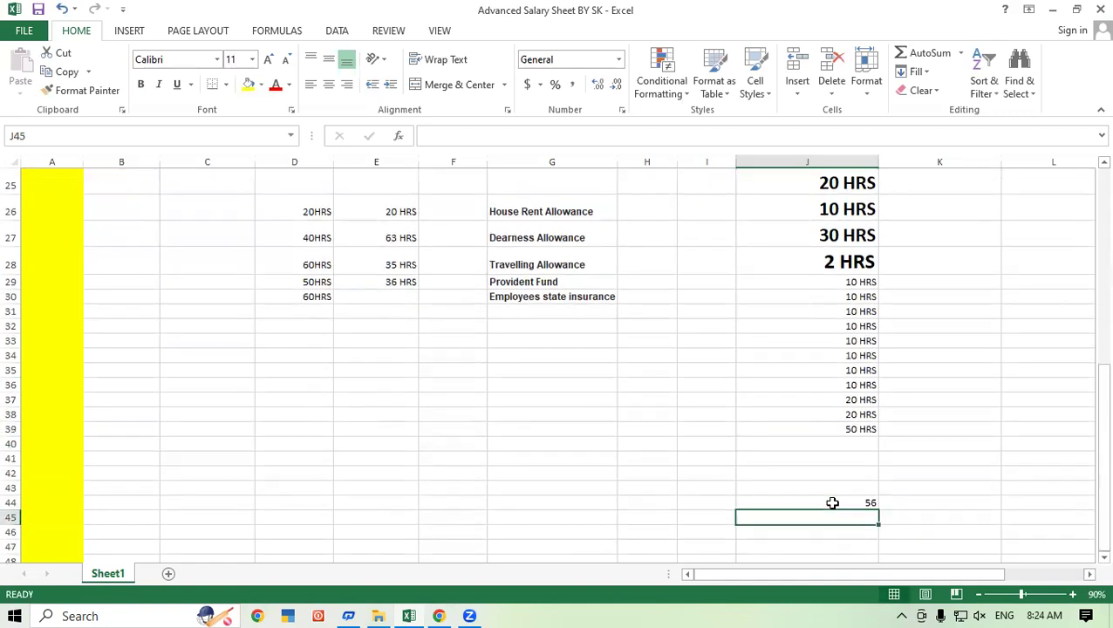
text(89)
key(Return)
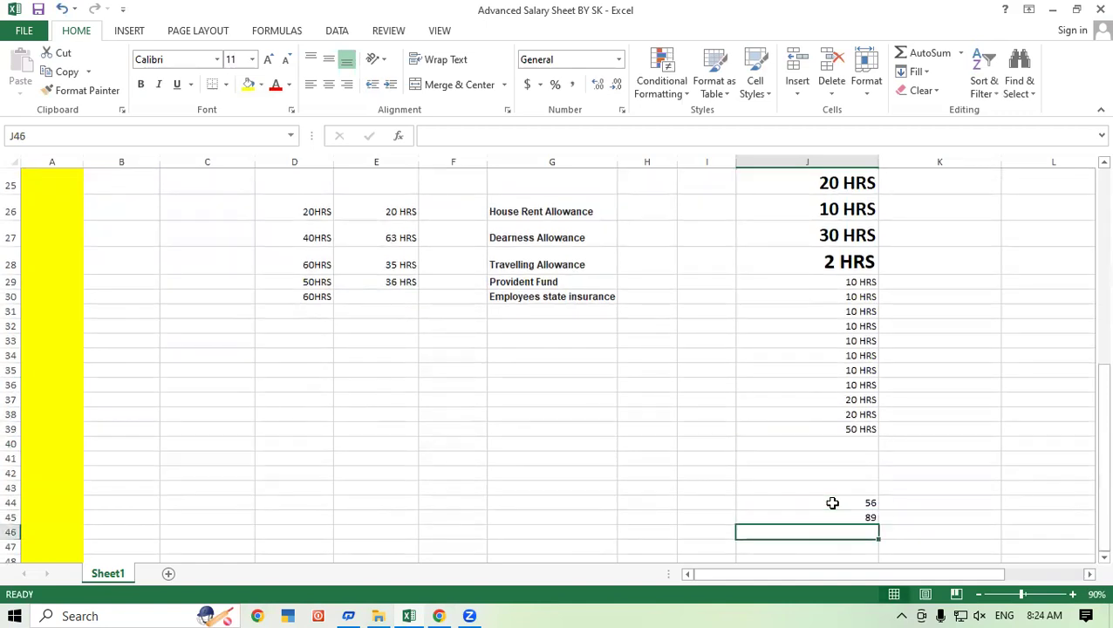
text(56)
key(Return)
text(89)
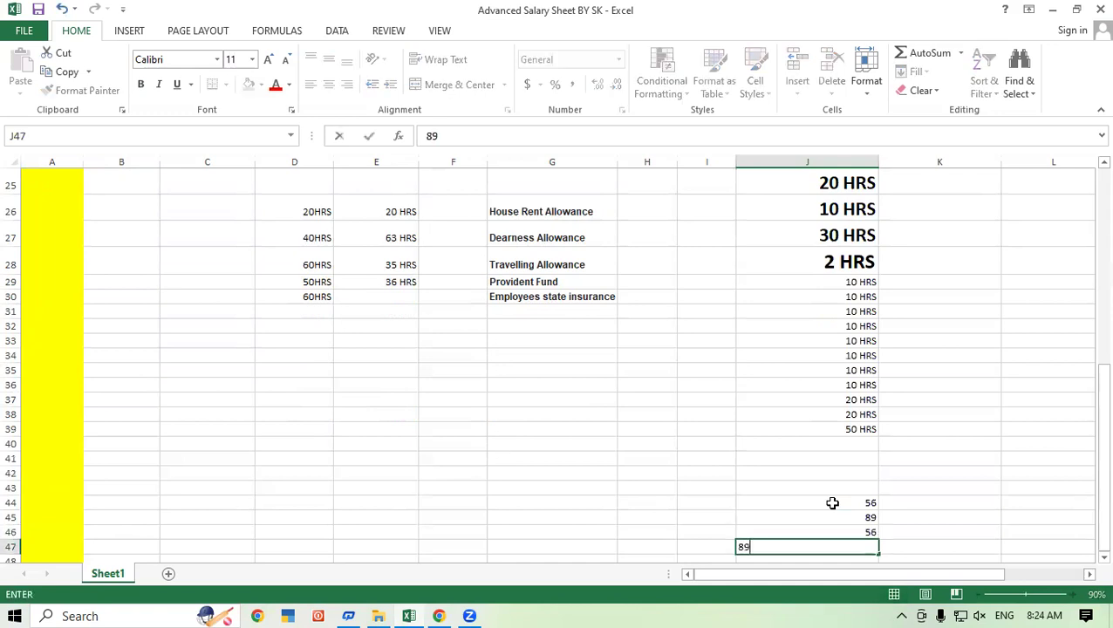
text(6)
key(Return)
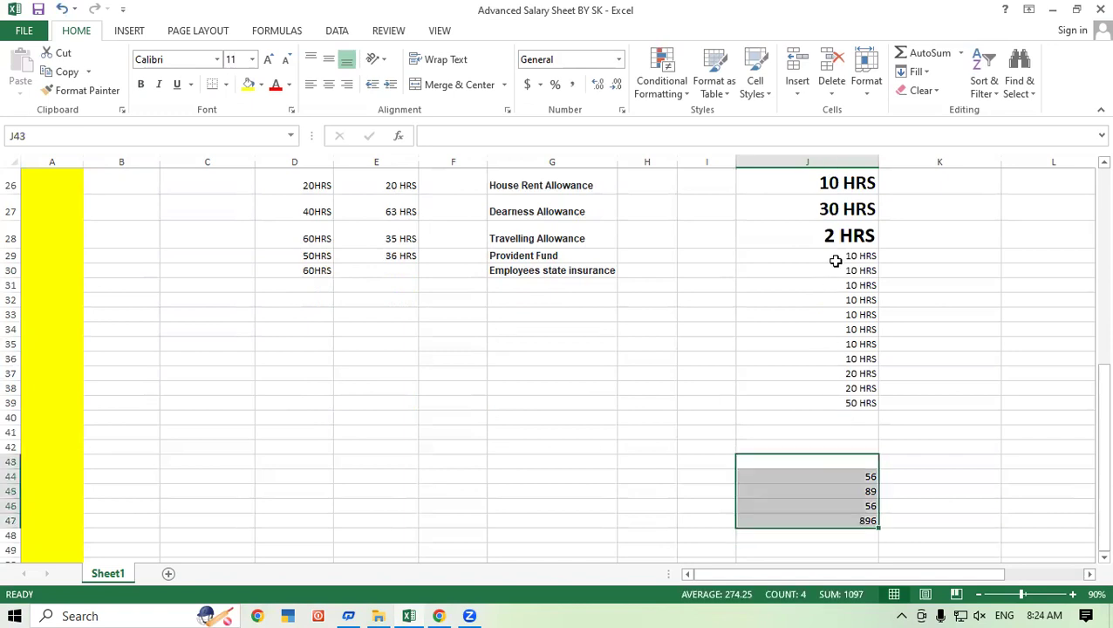
- Clear the scratch values from J29:J47
drag(838, 258, 854, 415)
drag(876, 520, 876, 520)
key(Delete)
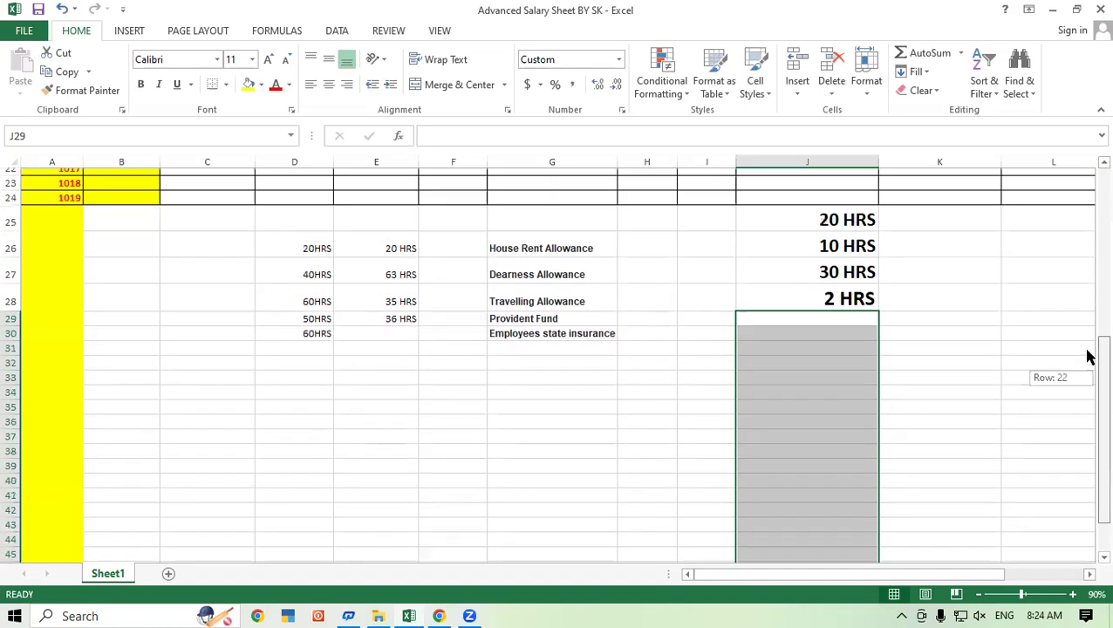
- Enter =SUM(J25:J28) in J29, showing 62 HRS
drag(1089, 384, 794, 323)
click(810, 330)
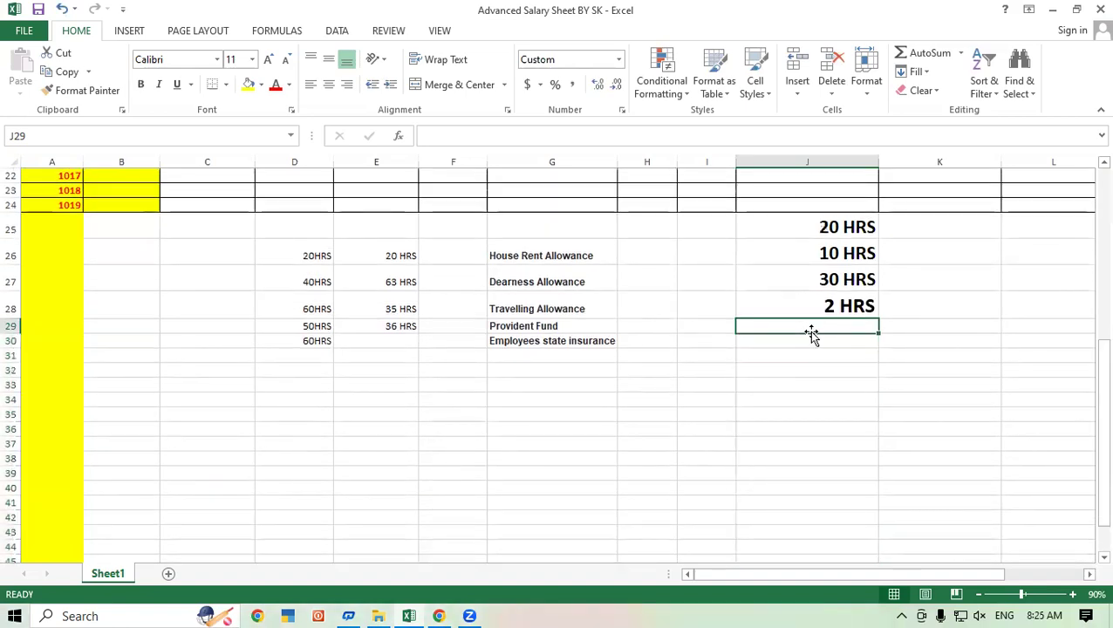
text(=sum)
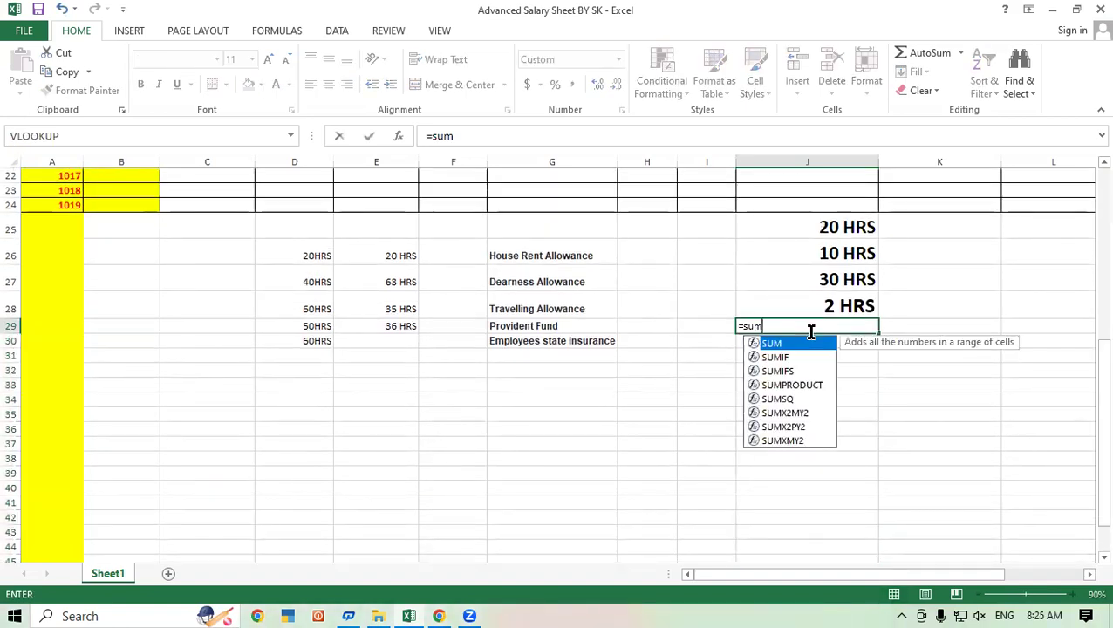
text(()
click(810, 228)
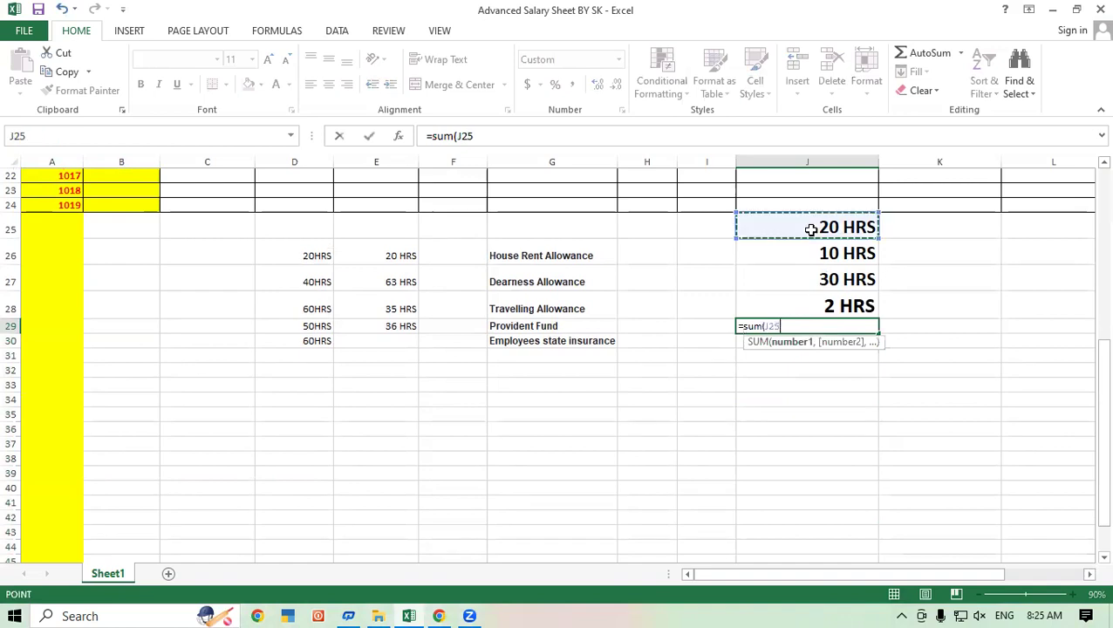
drag(809, 229, 810, 296)
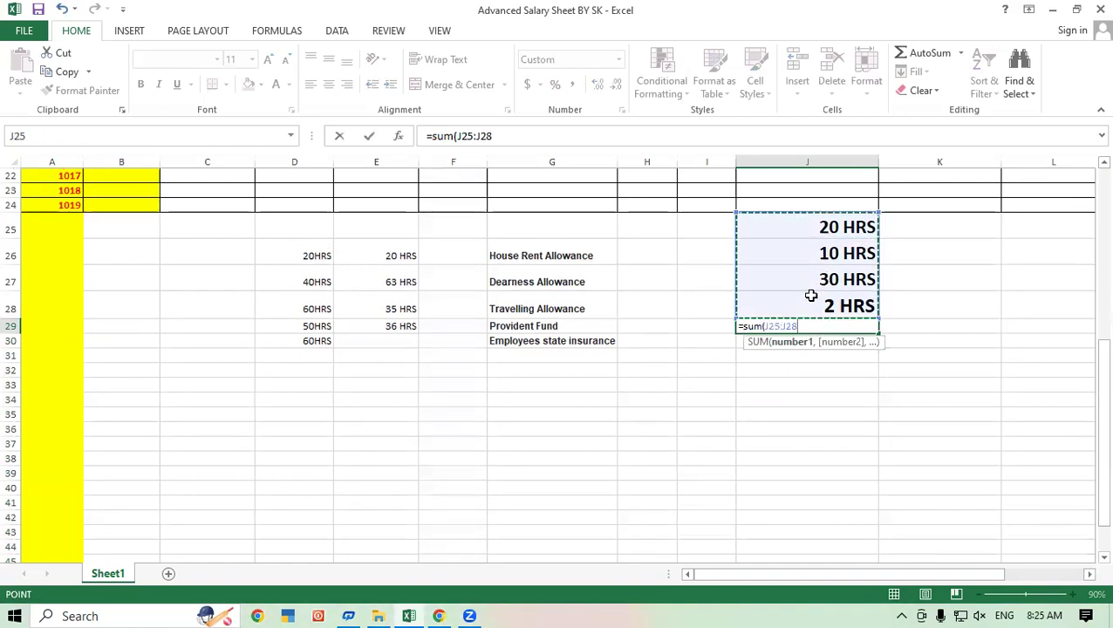
key(Return)
- Make the J29 total bold at size 18, then go back to cell J6
click(822, 325)
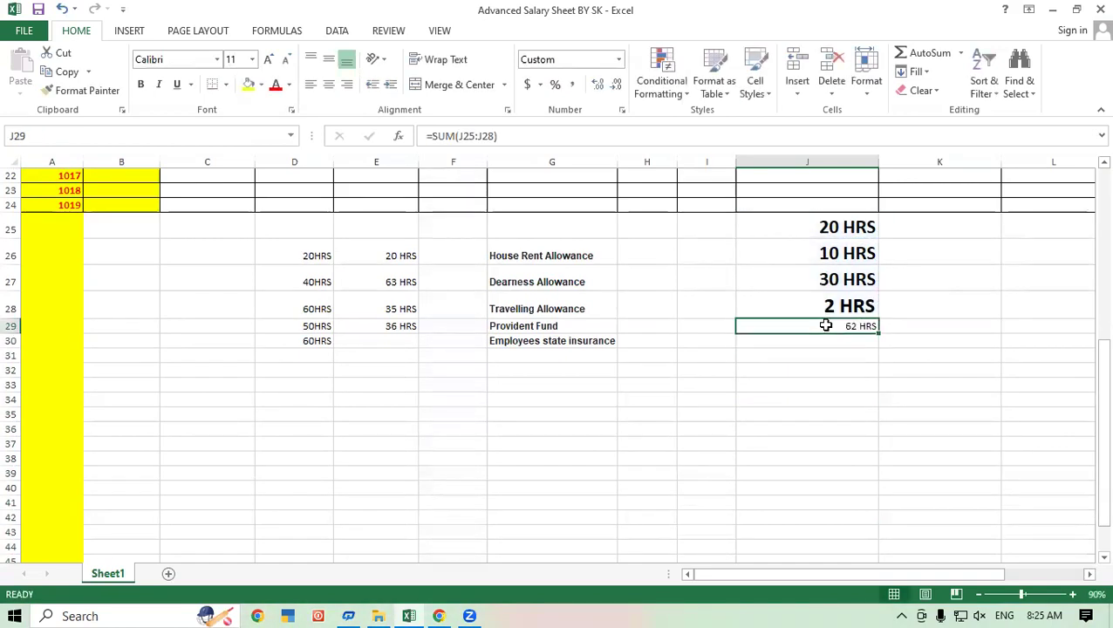
click(140, 85)
click(269, 60)
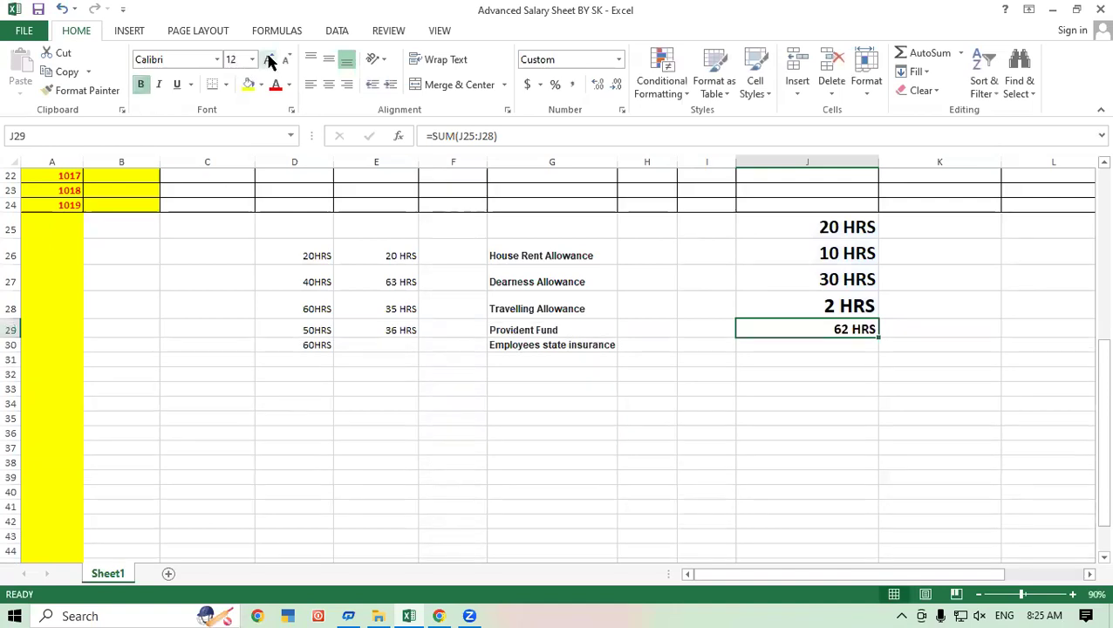
key(ctrl+shift+period)
key(ctrl+shift+period)
key(ctrl+shift+period)
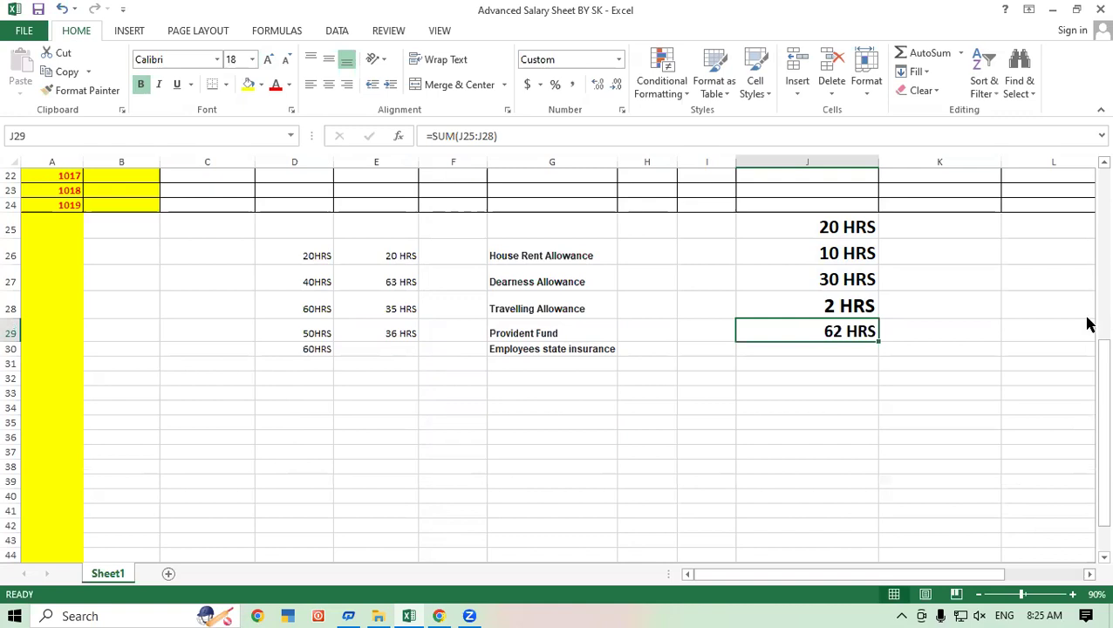
drag(1088, 349, 821, 250)
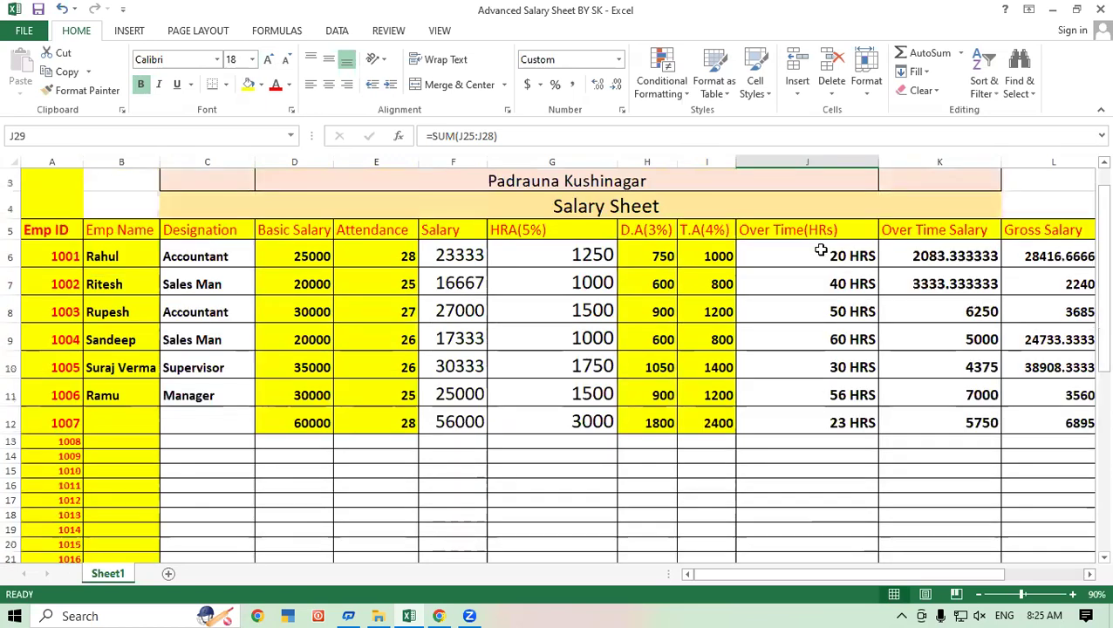
click(821, 251)
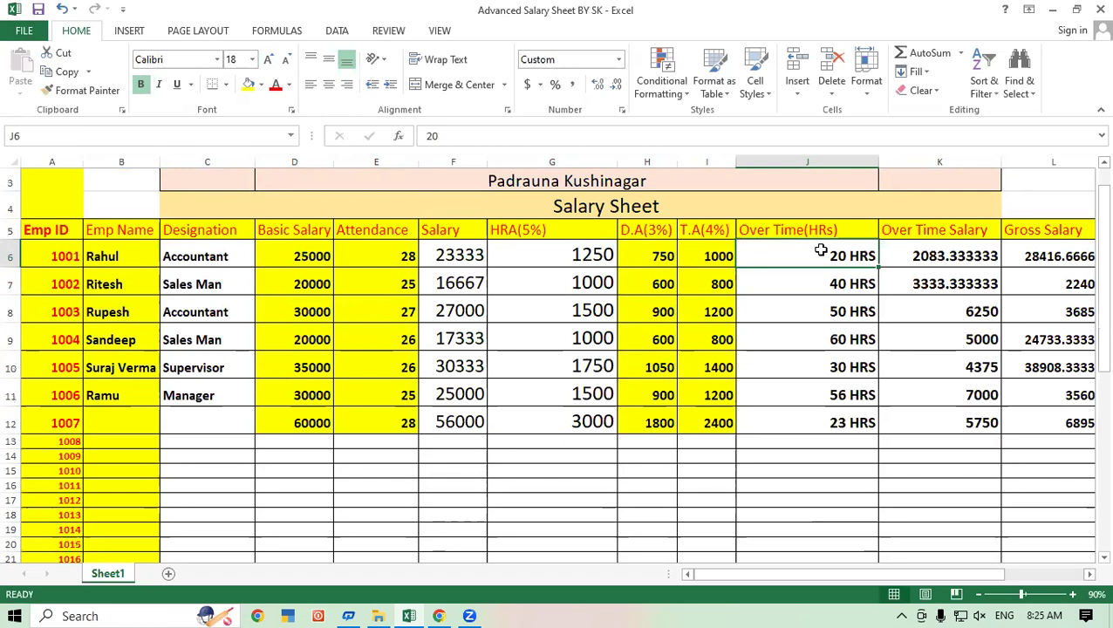
- Clear the Over Time(HRs) cells J6:J12 and apply the custom # "HRS" number format
drag(821, 251, 821, 413)
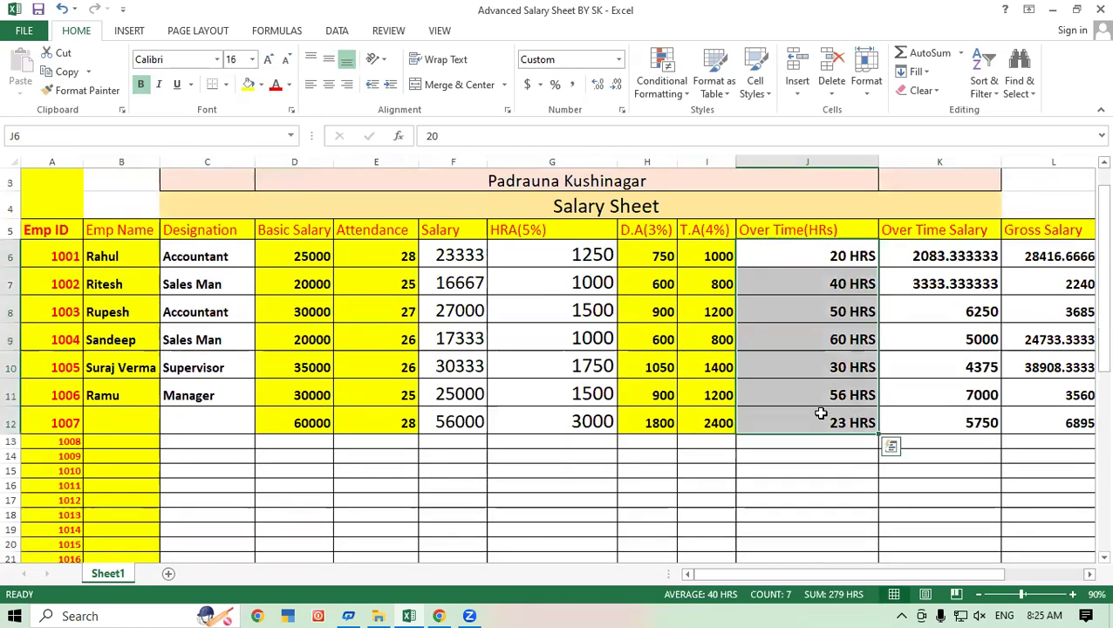
key(Delete)
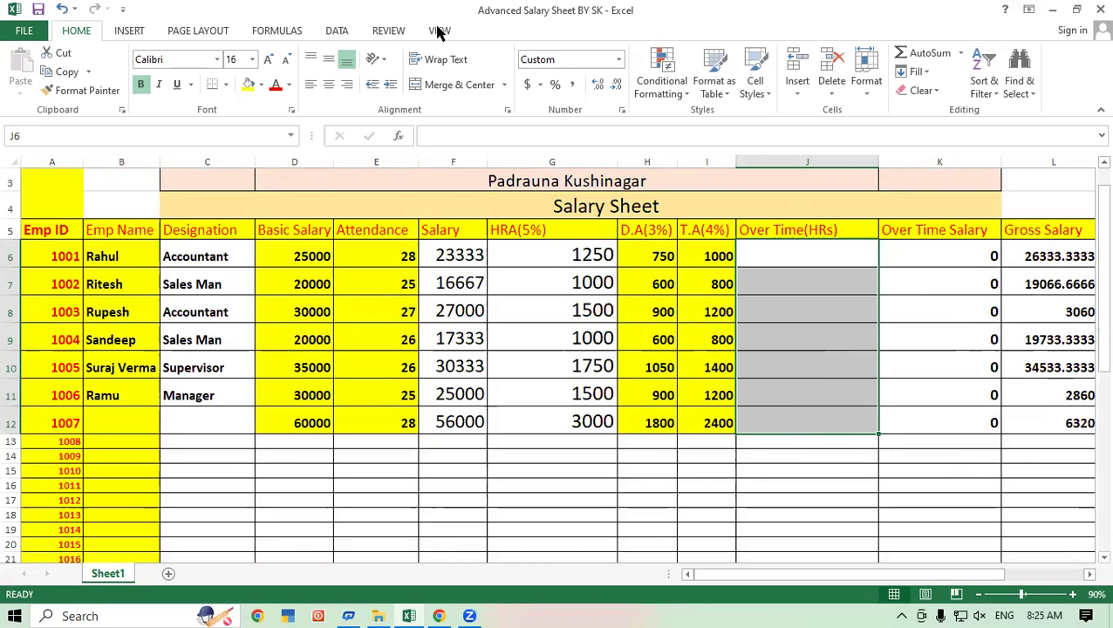
click(621, 111)
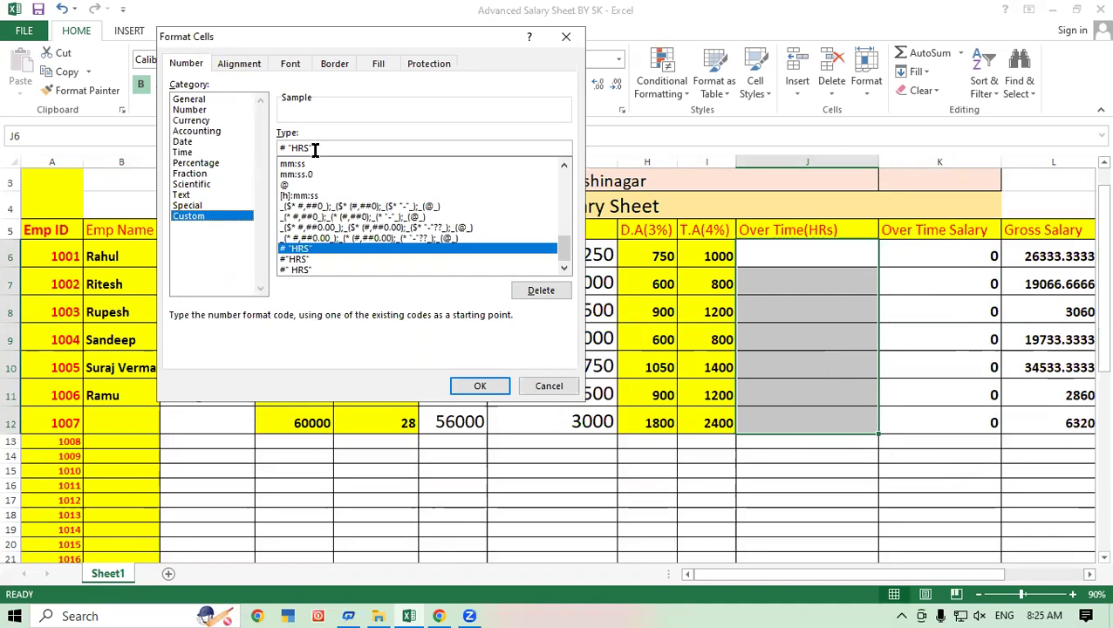
click(484, 387)
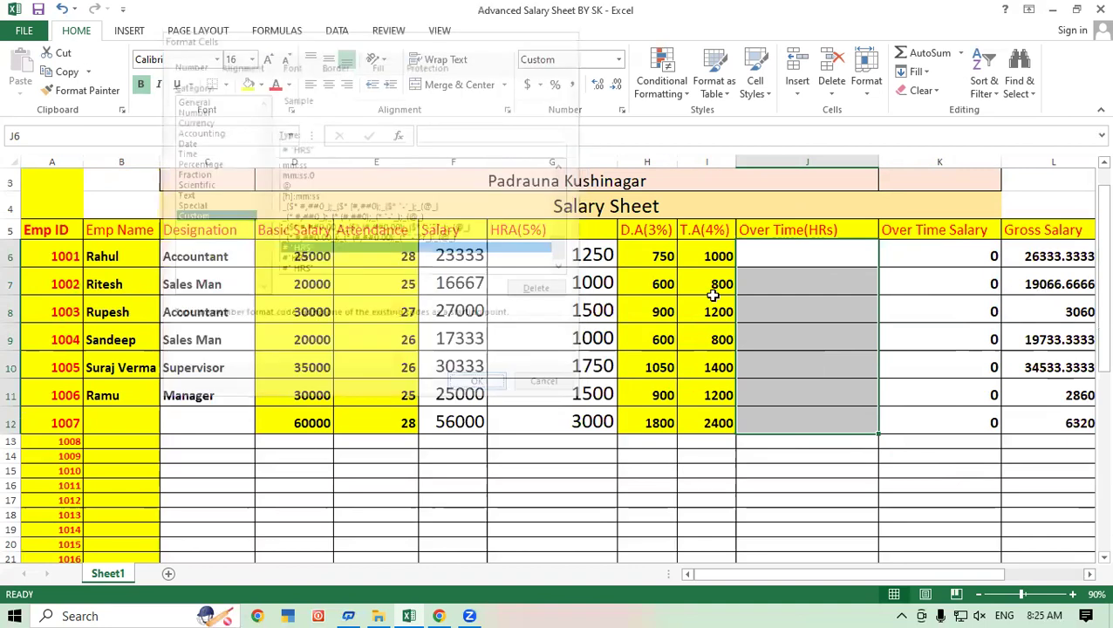
click(801, 253)
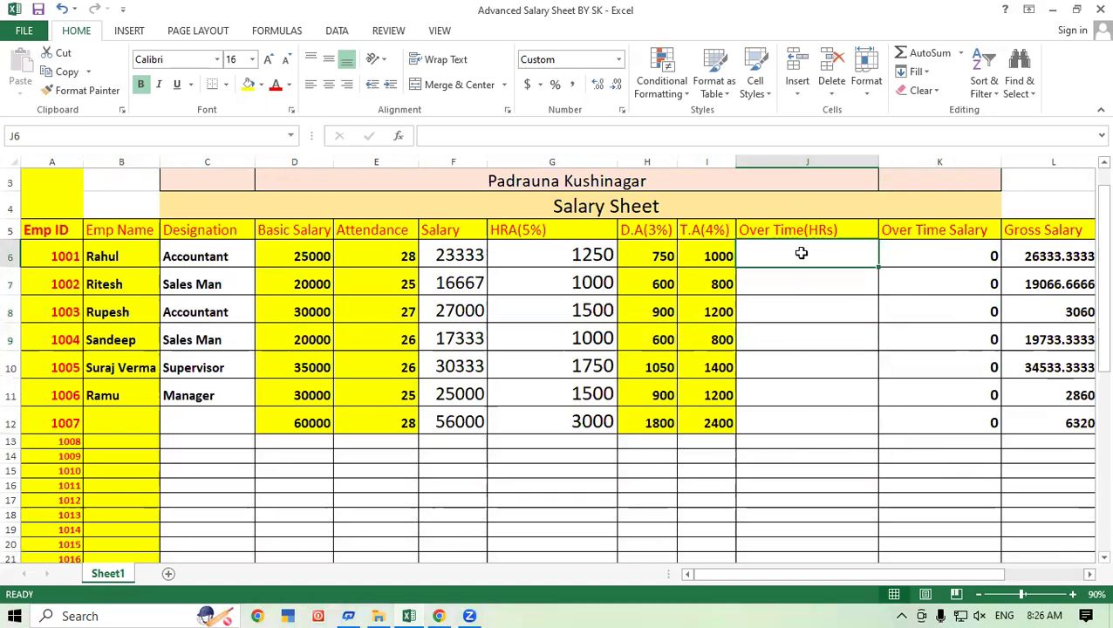
- Enter 40, 12, 52, 62, 12, 52 and 62 overtime hours into J6:J12
text(40)
key(Return)
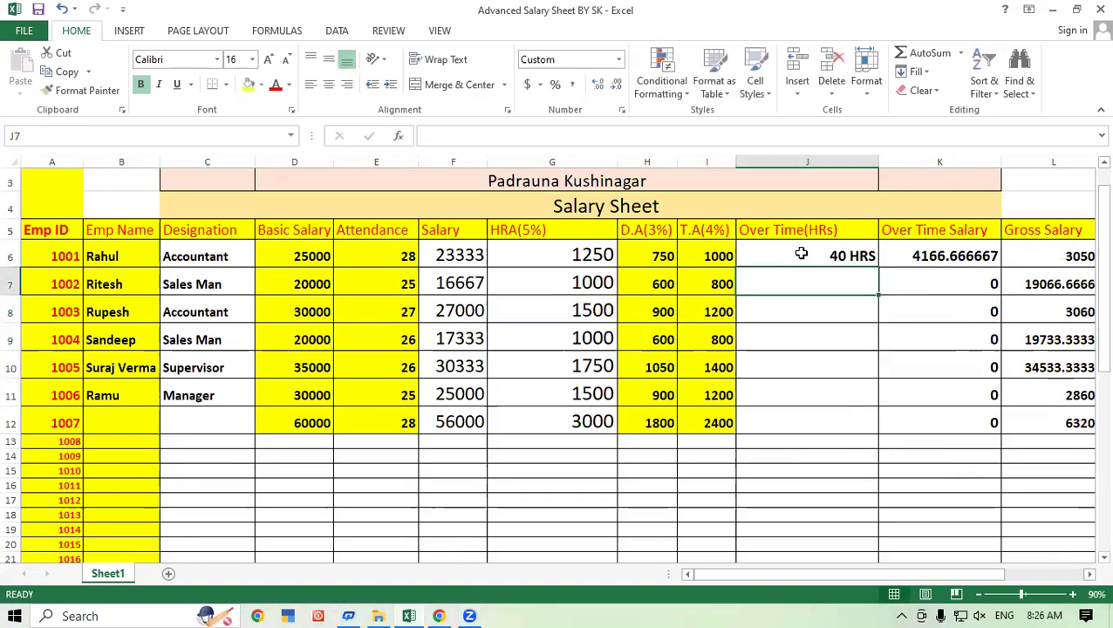
text(12)
key(Return)
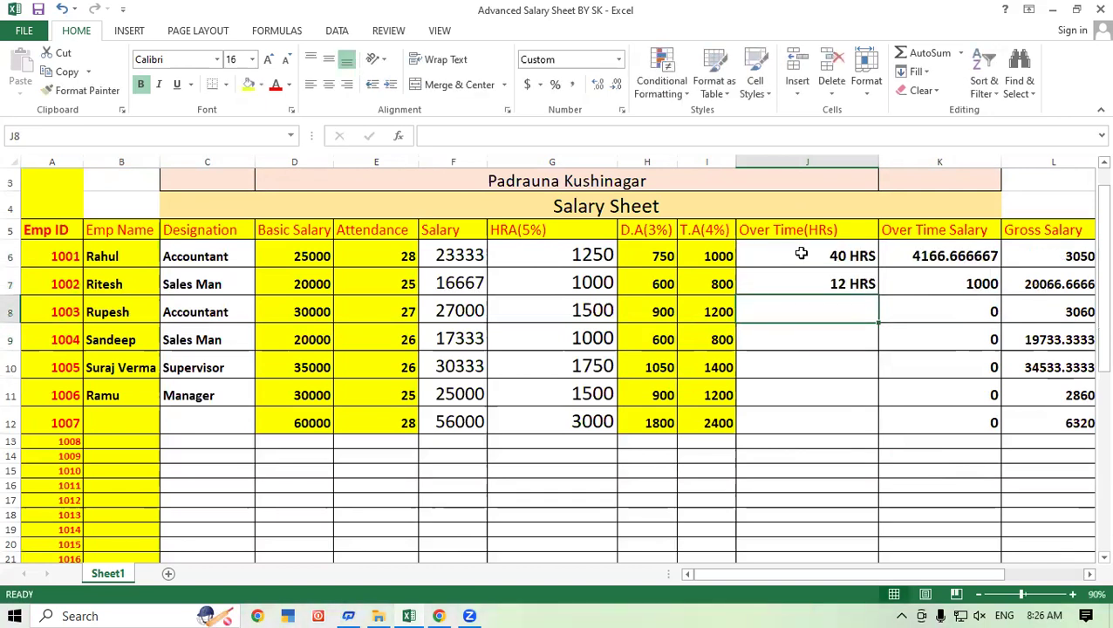
text(52)
key(Return)
text(62)
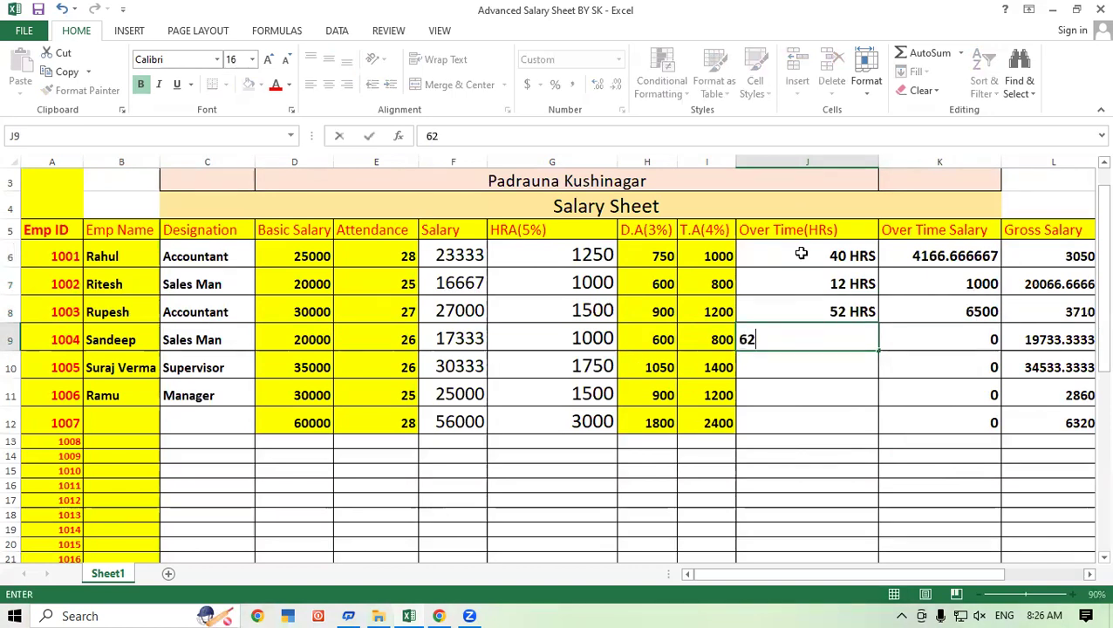
key(Return)
text(12)
key(Return)
text(5)
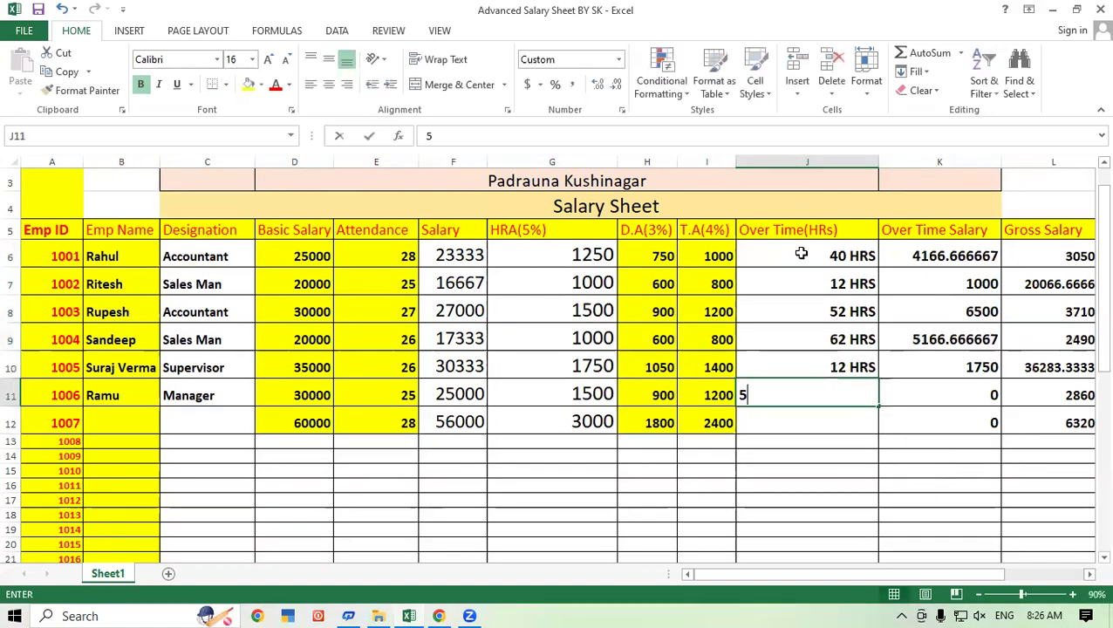
text(2)
key(Return)
text(62)
key(Return)
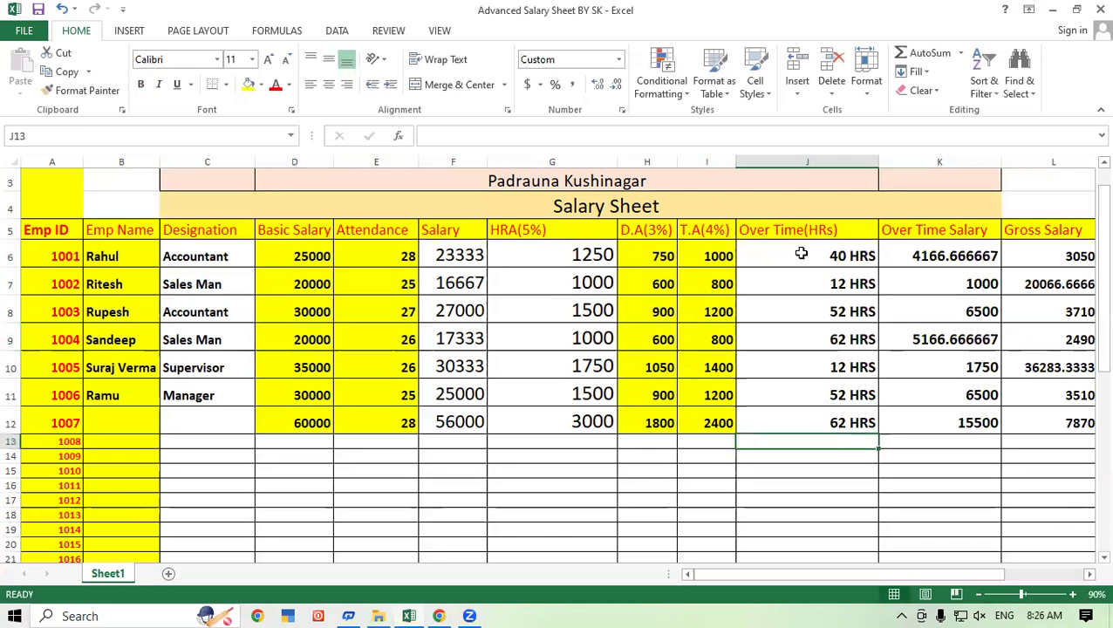
drag(801, 253, 801, 441)
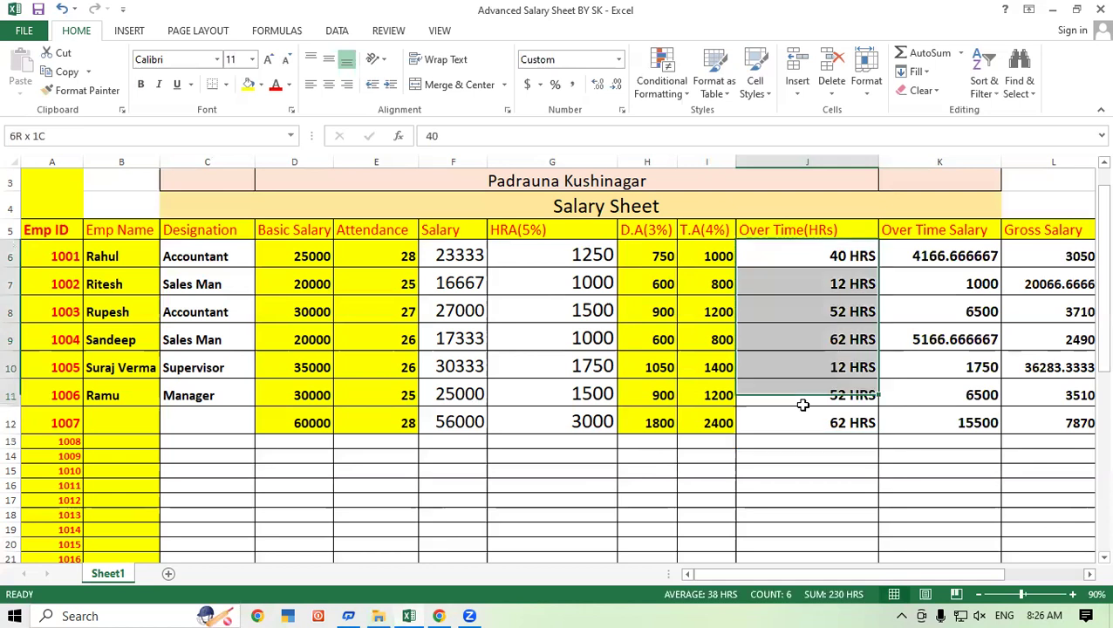
click(947, 442)
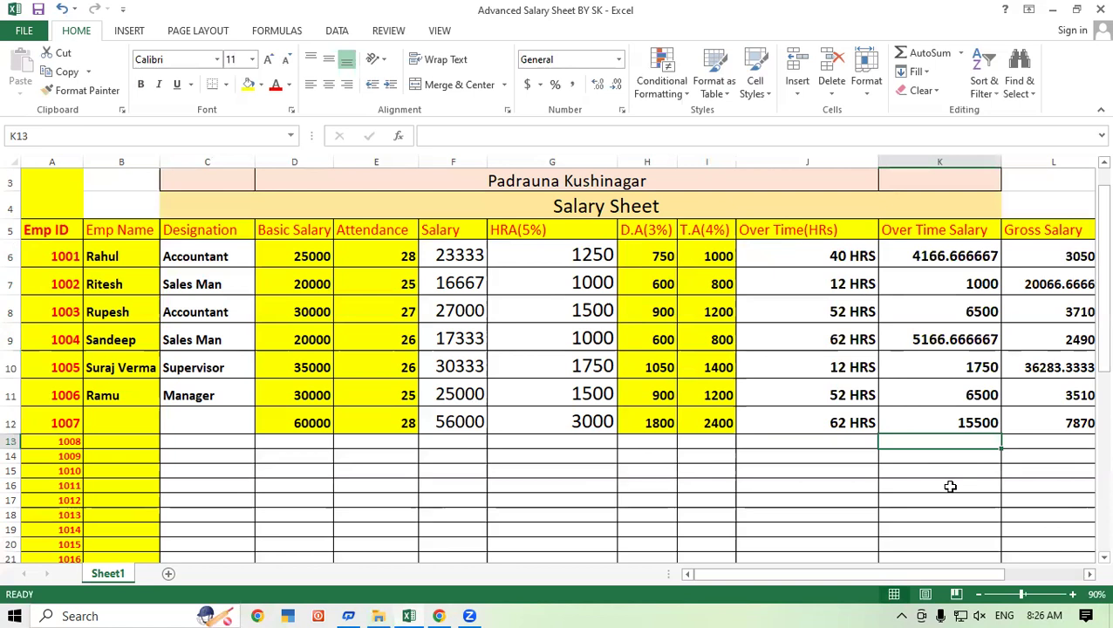
click(1003, 488)
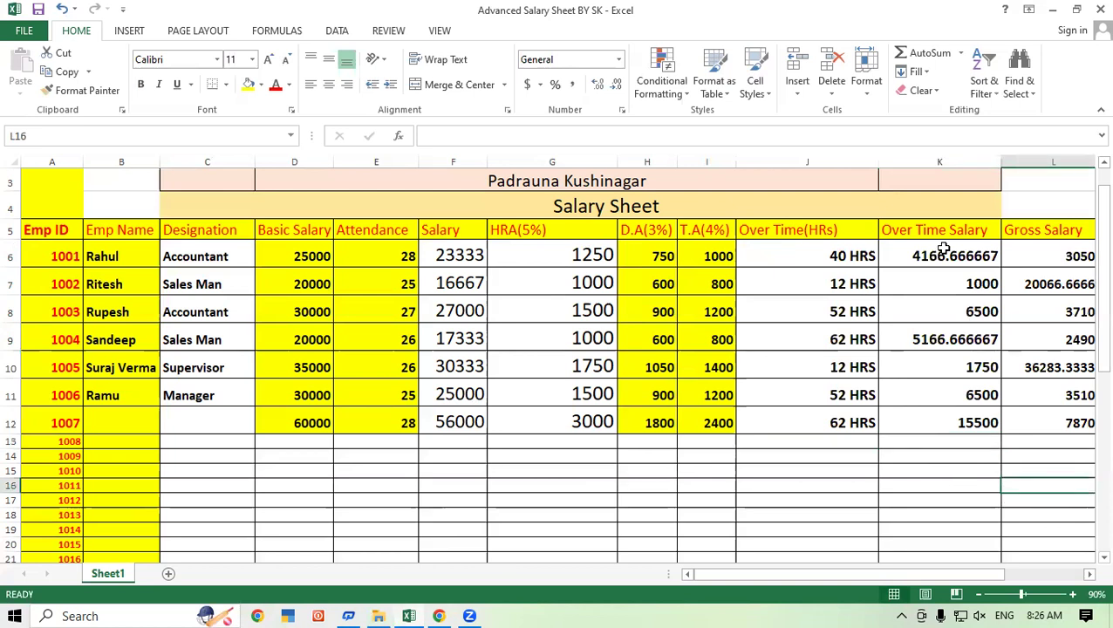
- Clear K6:K12 and write the overtime formula =D6/30/8*J6 in K6
drag(974, 447, 930, 251)
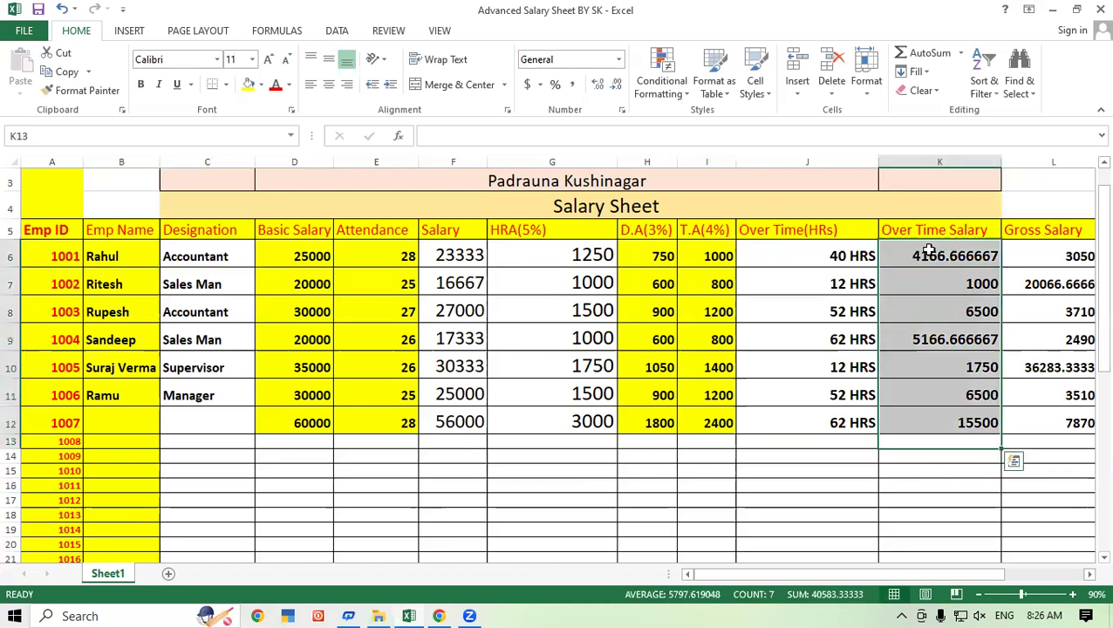
key(Delete)
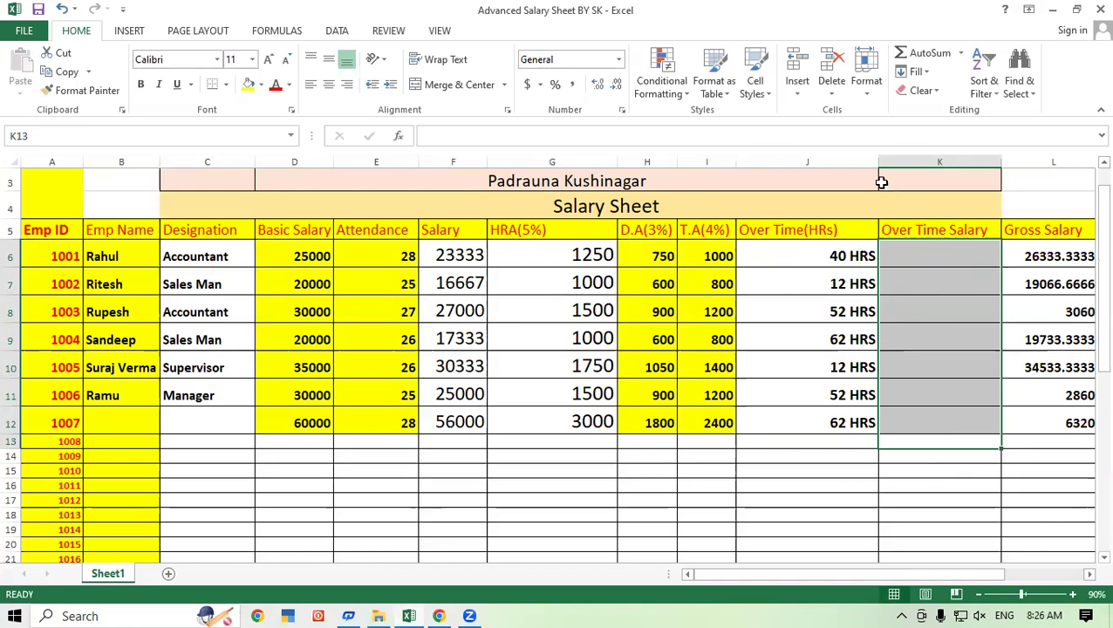
click(912, 263)
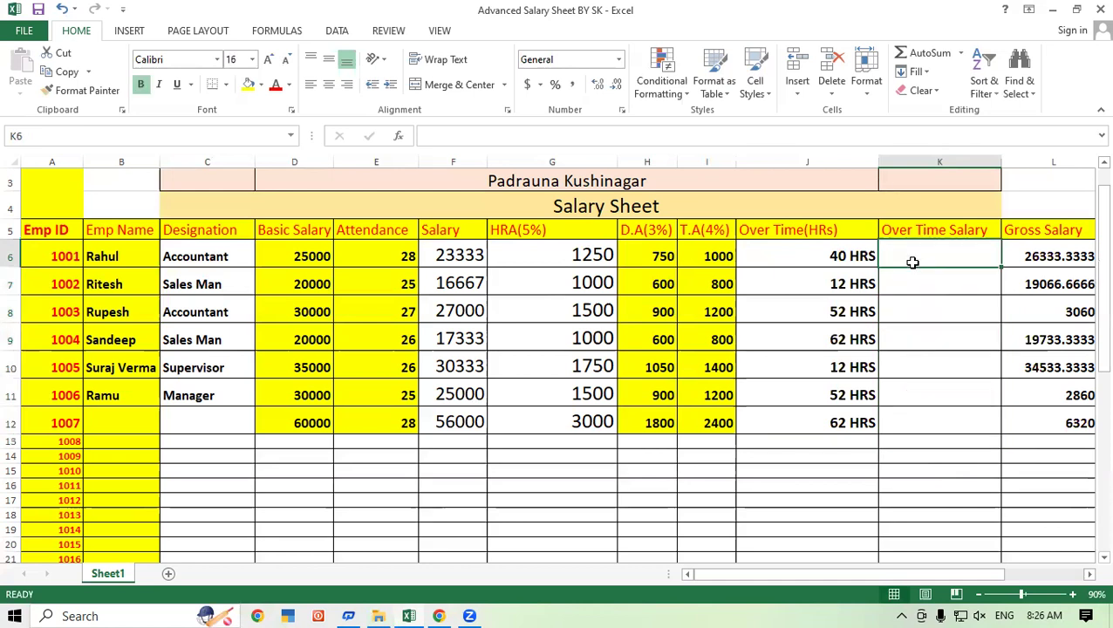
text(=)
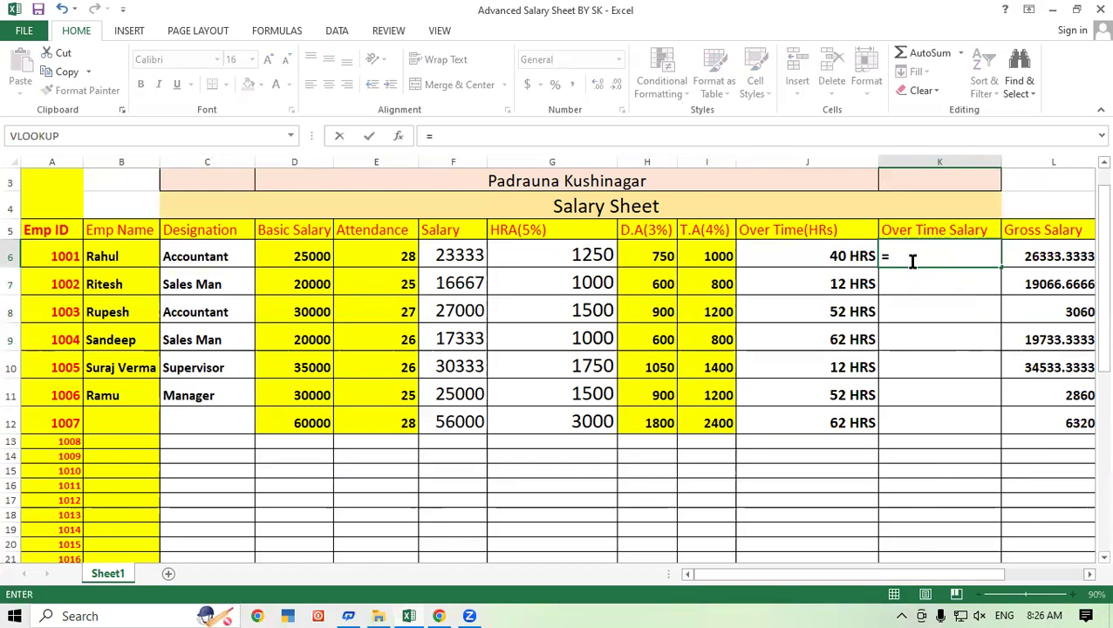
click(266, 256)
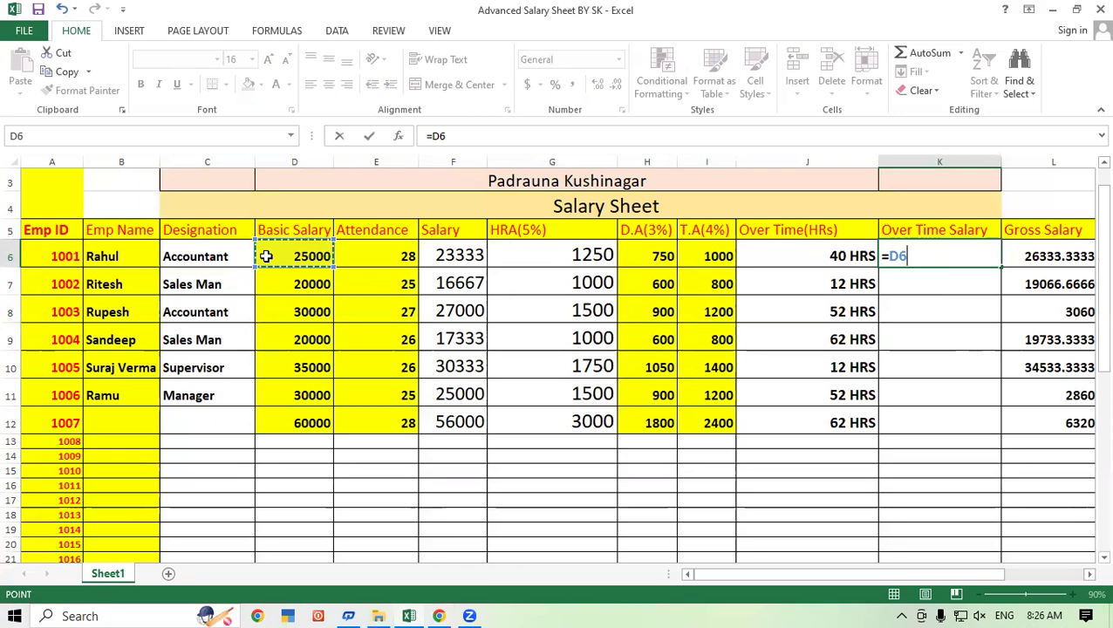
text(/)
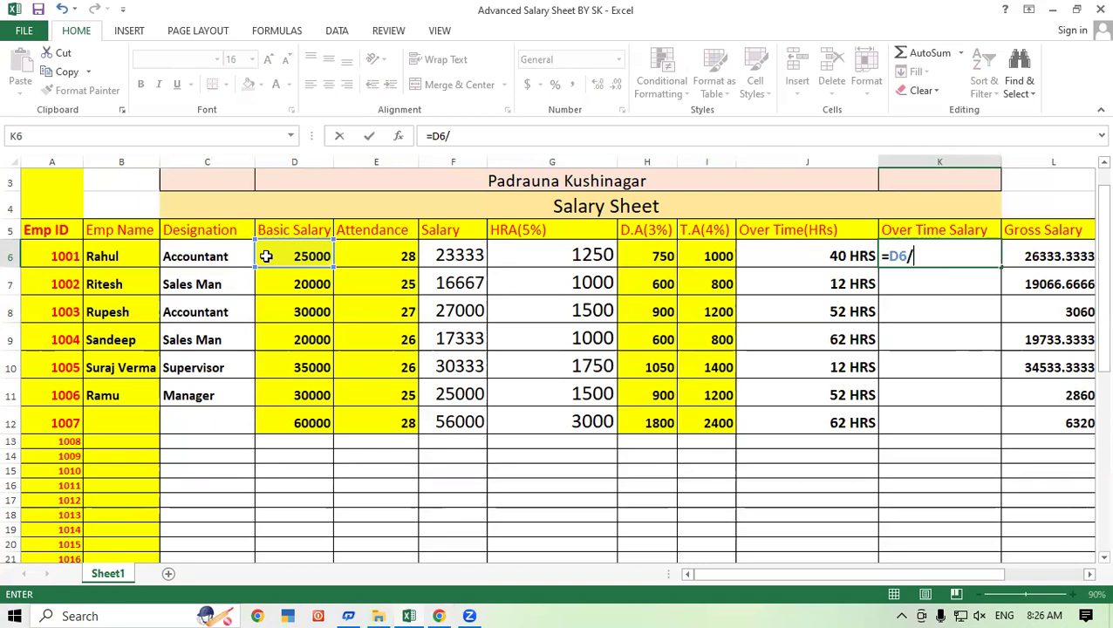
text(30)
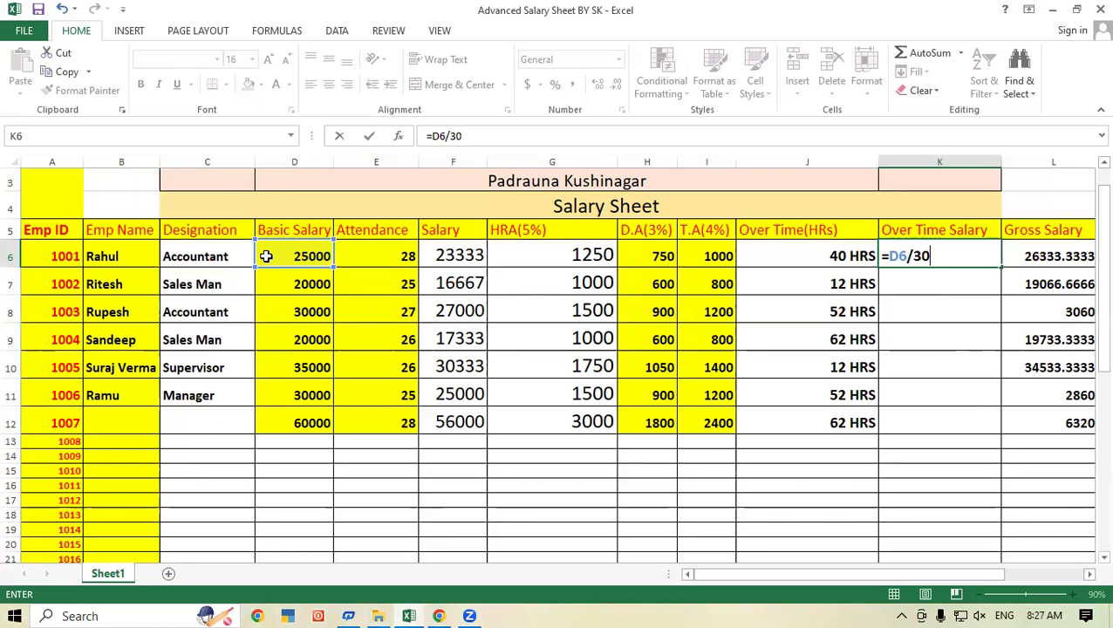
text(/)
text(8)
text(*)
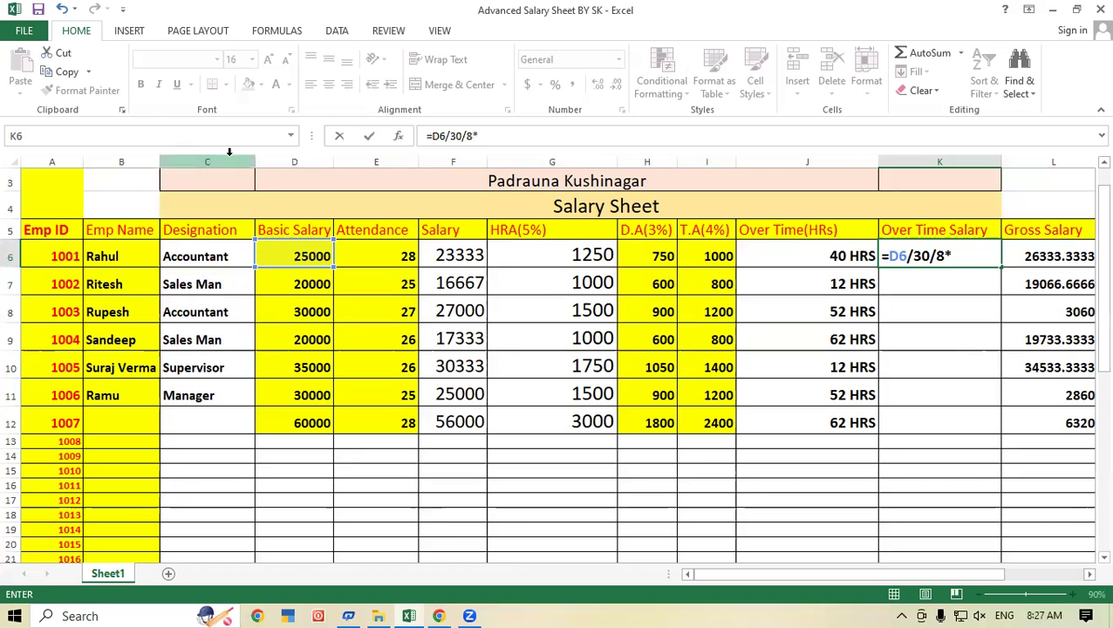
click(830, 255)
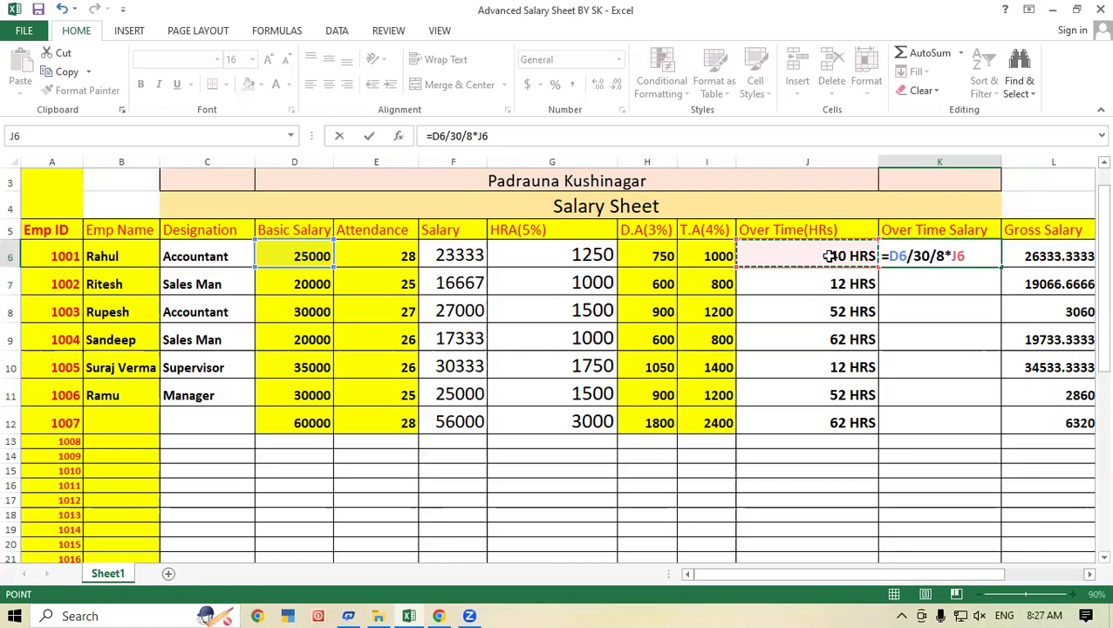
- Commit the K6 formula and fill it down to K12, giving 4166.666667 through 15500
key(Return)
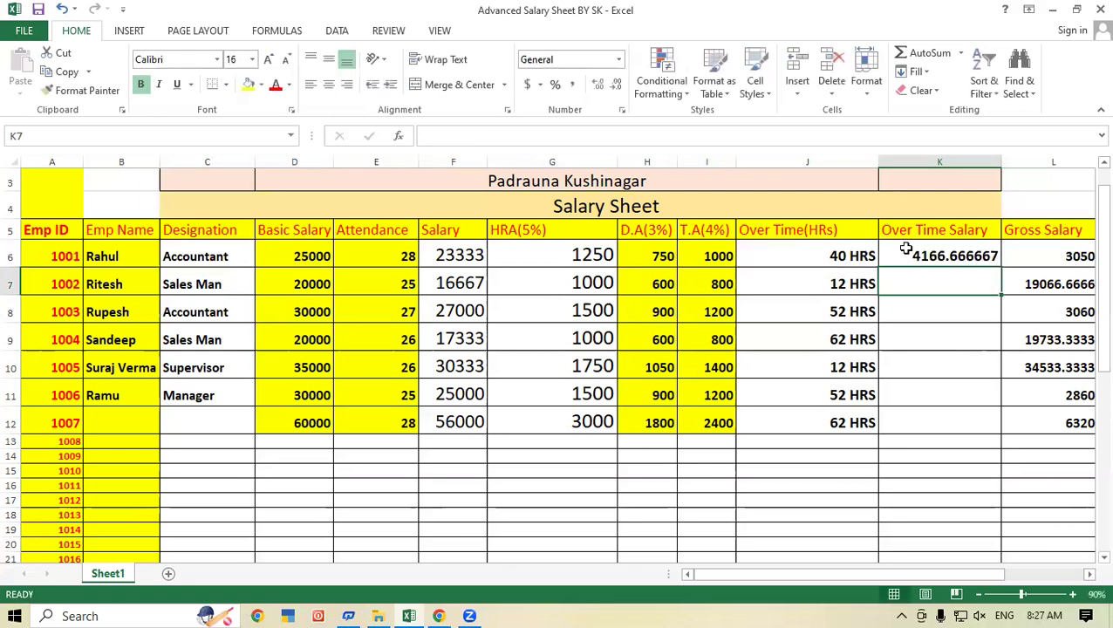
click(905, 250)
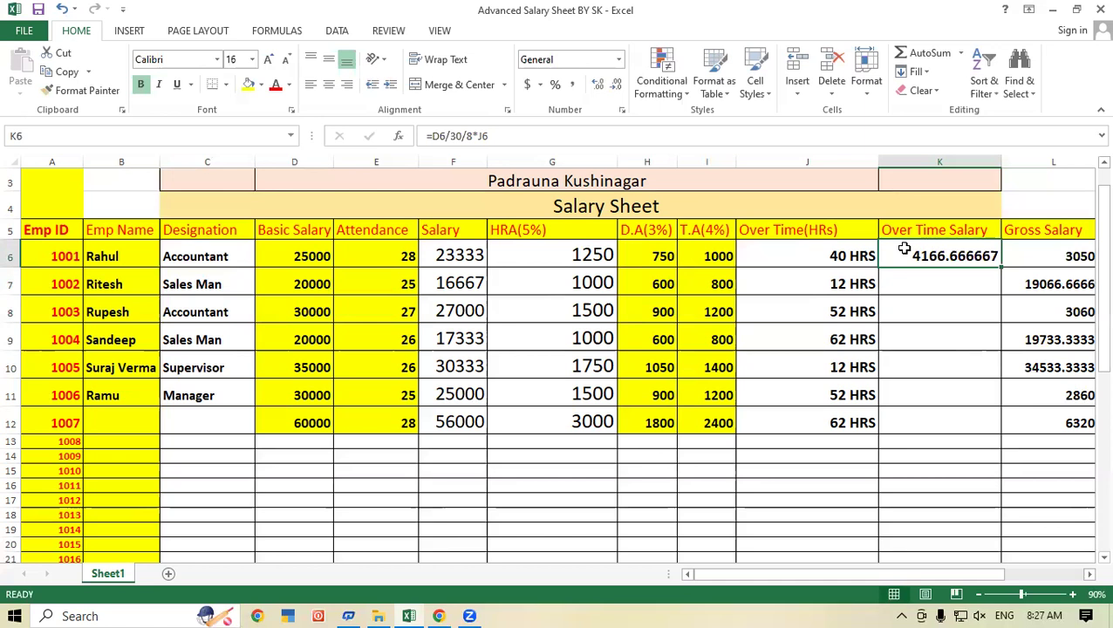
drag(1001, 268, 1012, 426)
click(949, 453)
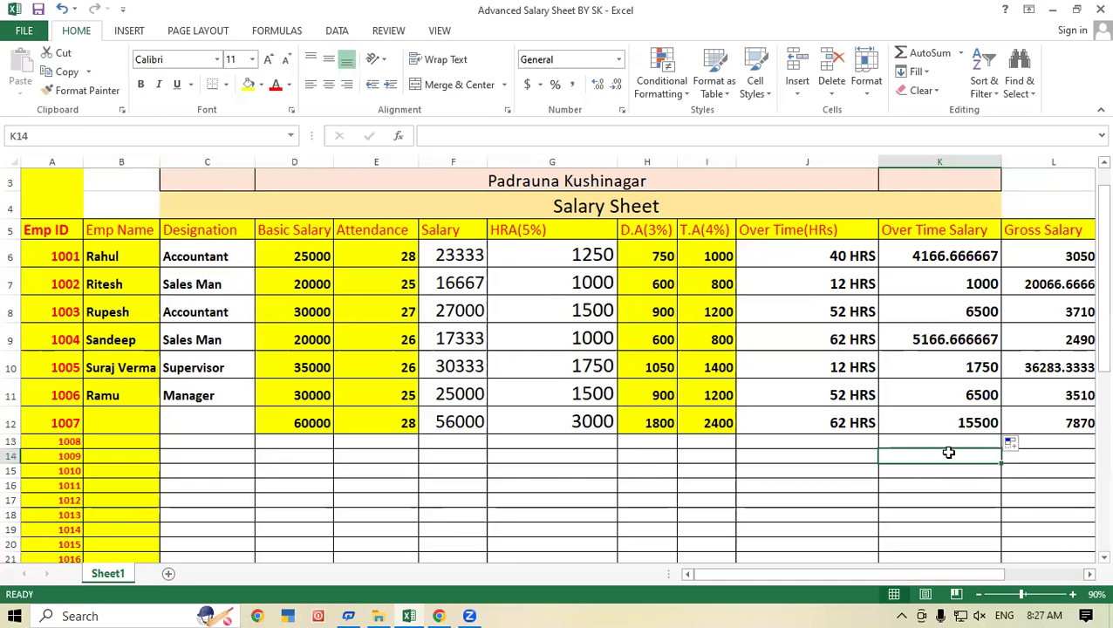
click(905, 255)
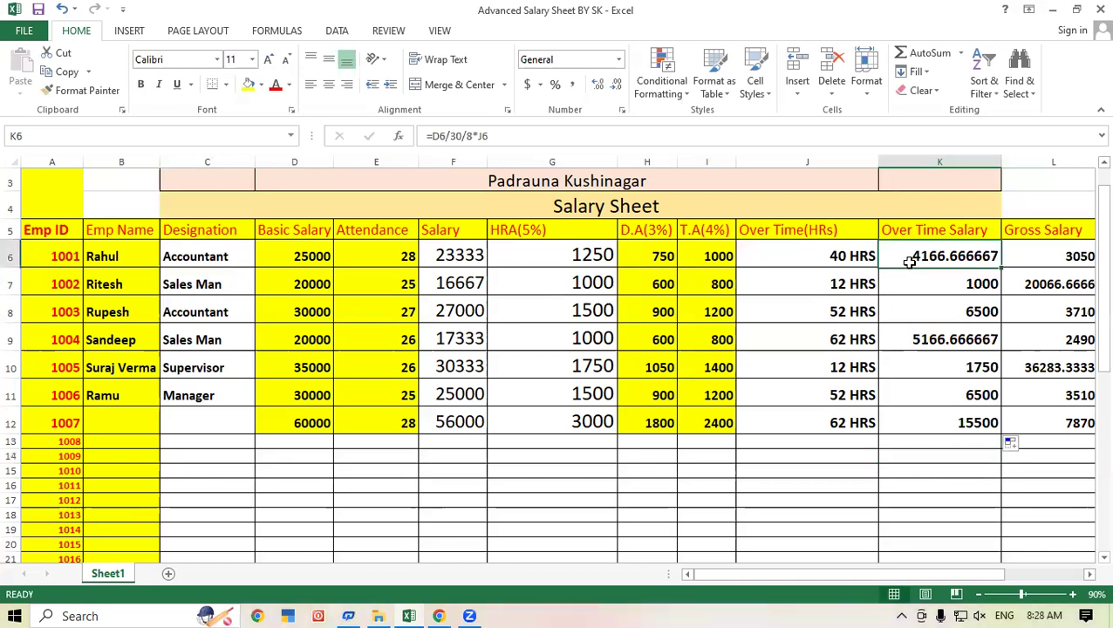
shift+click(922, 421)
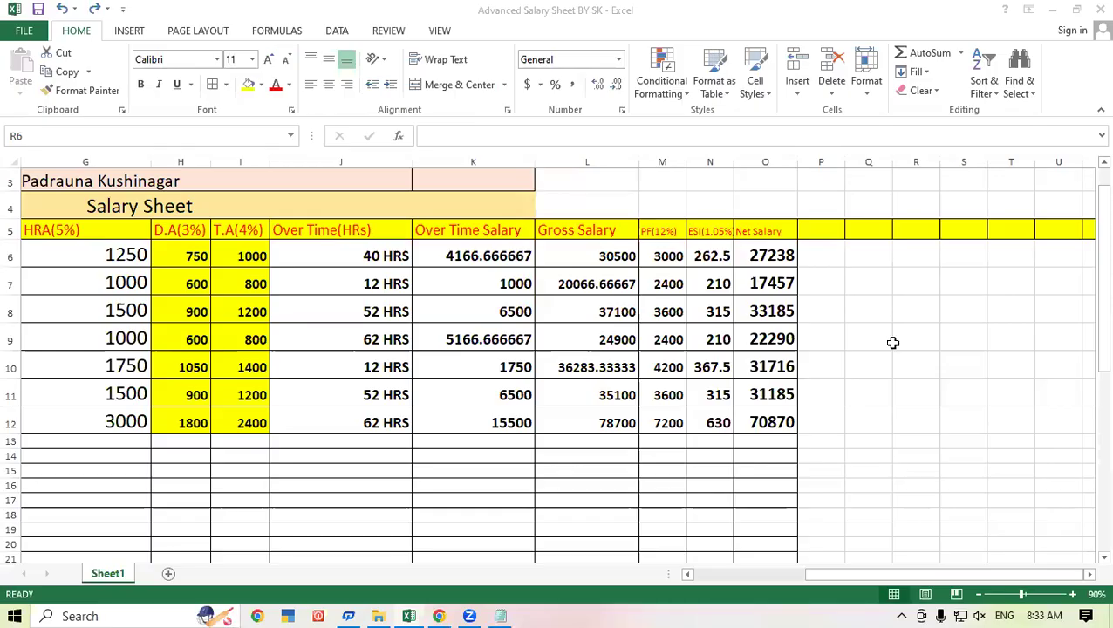
- Delete the Gross Salary values in L6:L12 and begin a new formula in L6
click(915, 425)
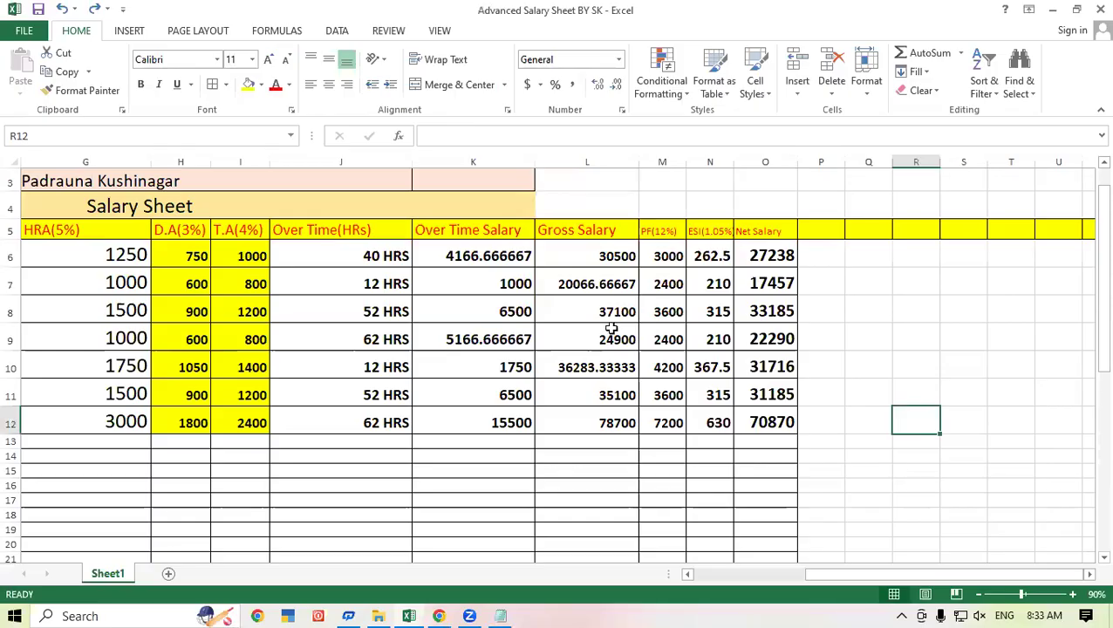
click(559, 231)
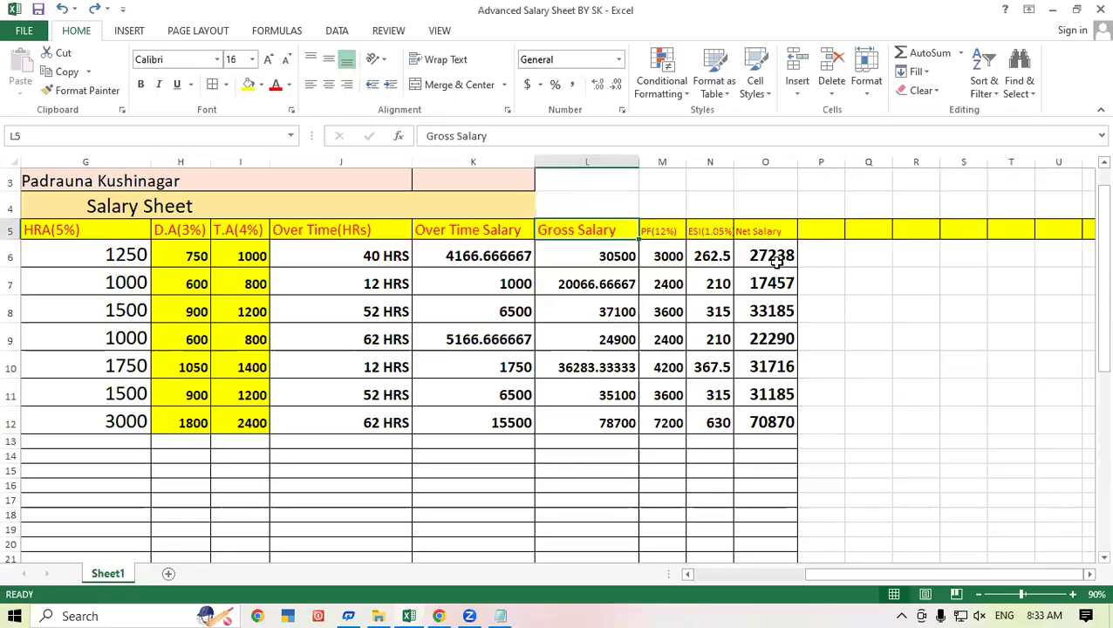
click(922, 277)
drag(593, 441, 616, 258)
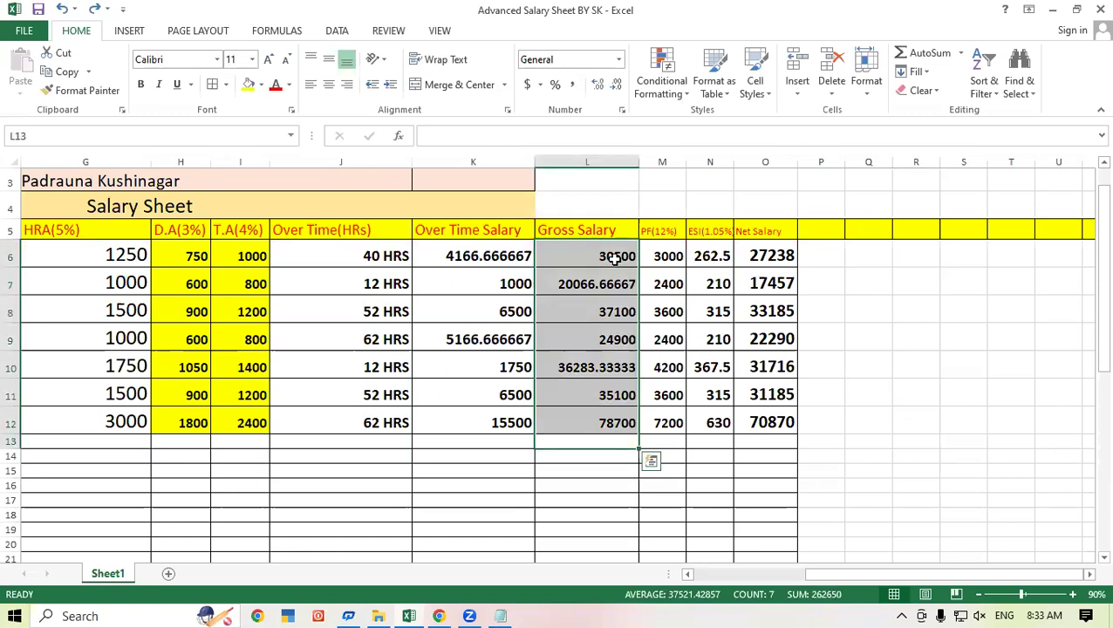
key(Delete)
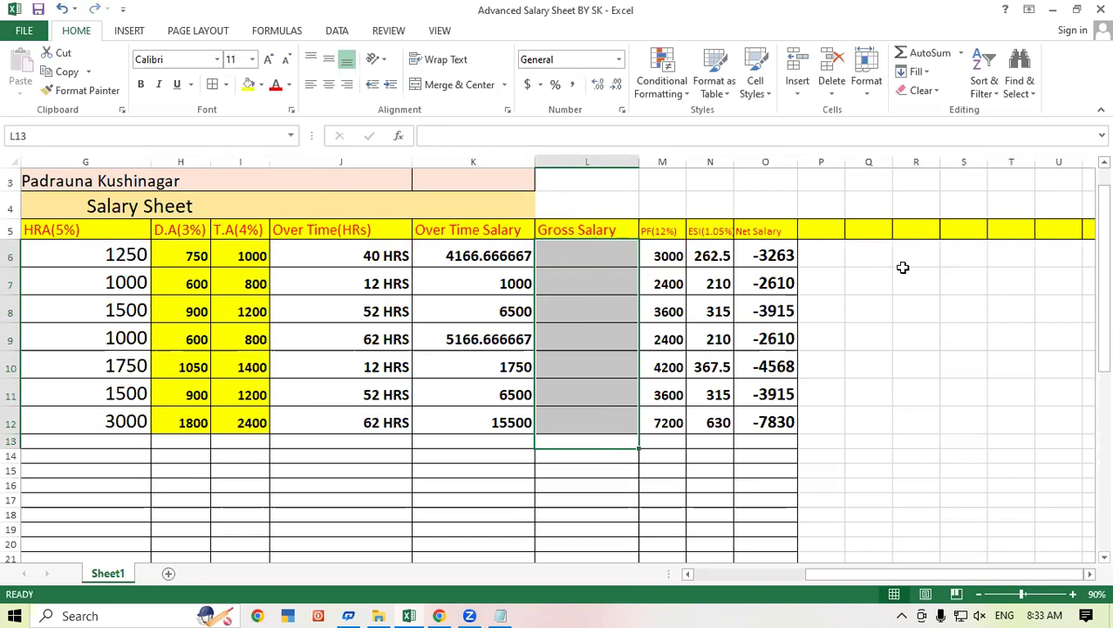
click(906, 272)
click(608, 251)
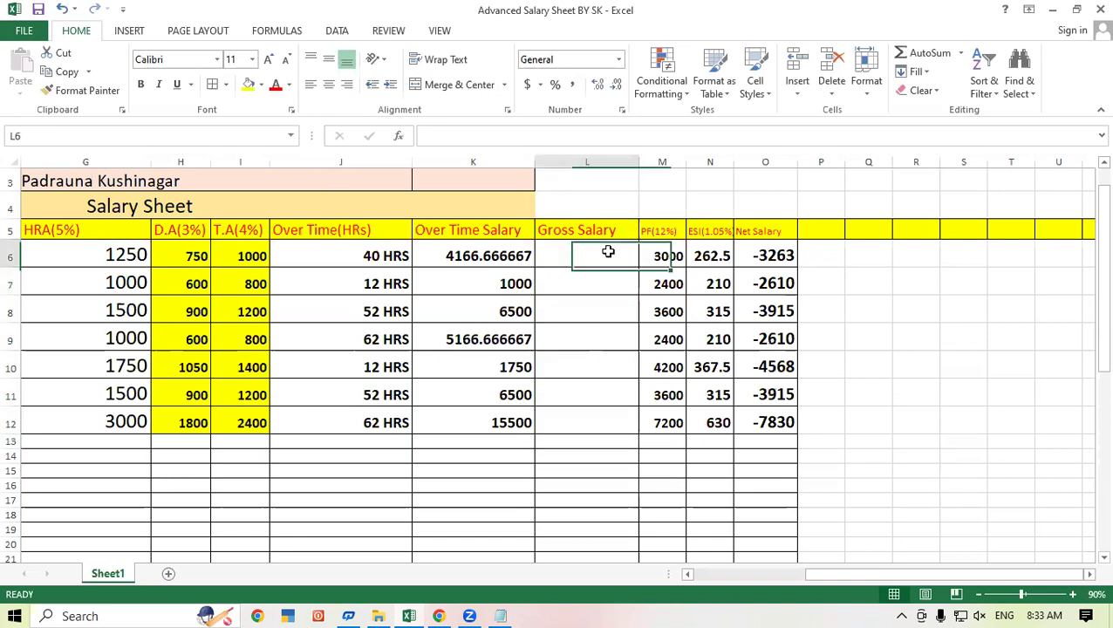
text(=)
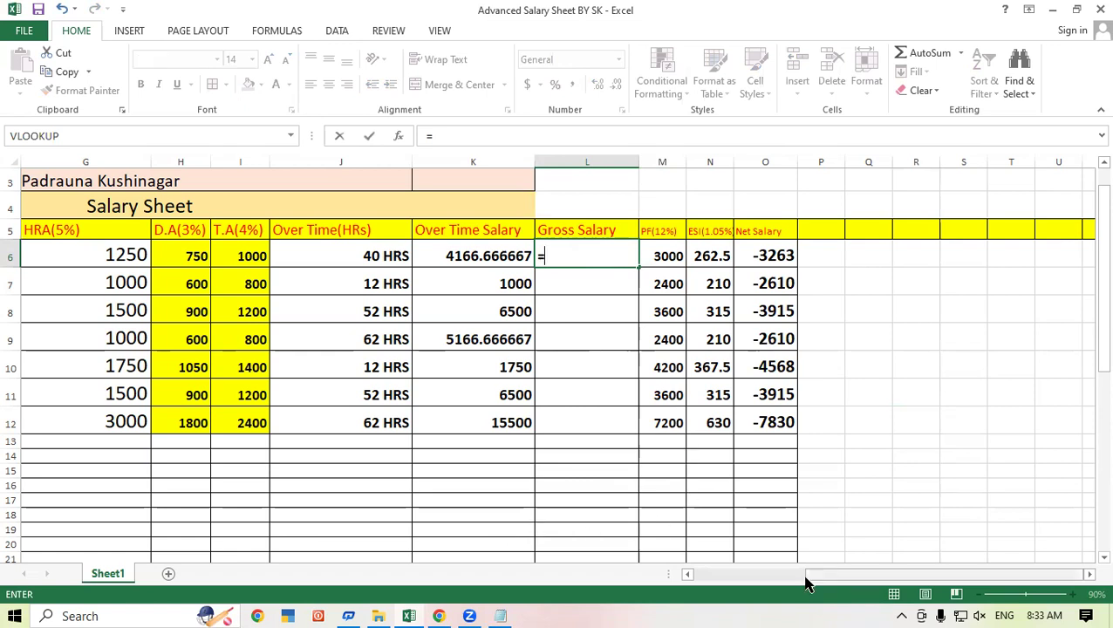
- Enter =F6+G6+H6+I6+K6 in L6, giving a Gross Salary of 30500
drag(803, 582, 735, 586)
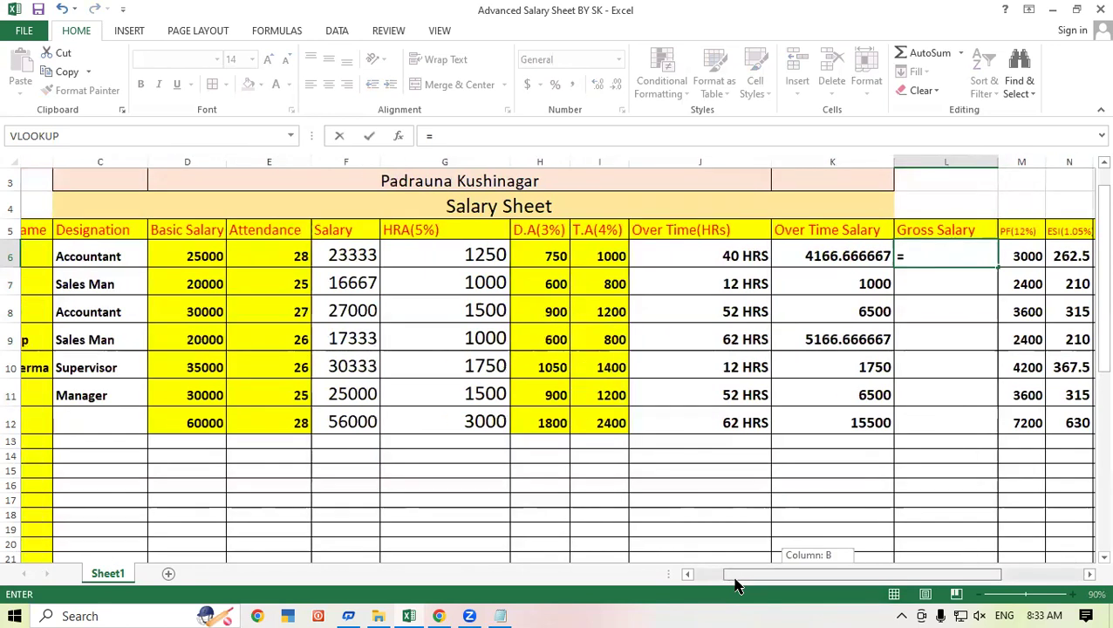
drag(735, 587, 321, 250)
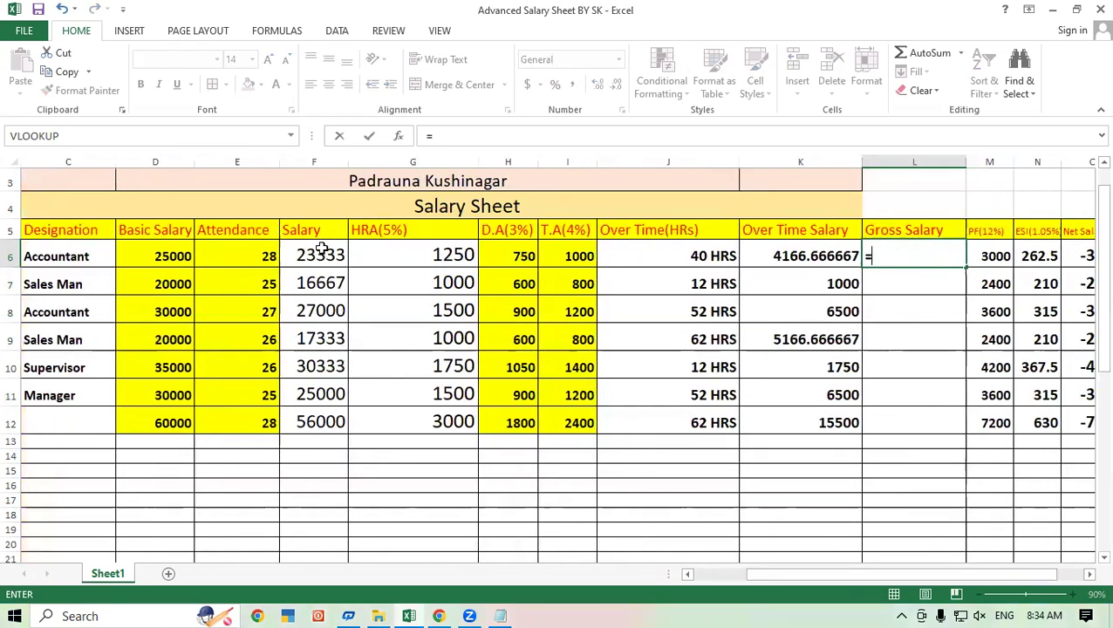
click(321, 250)
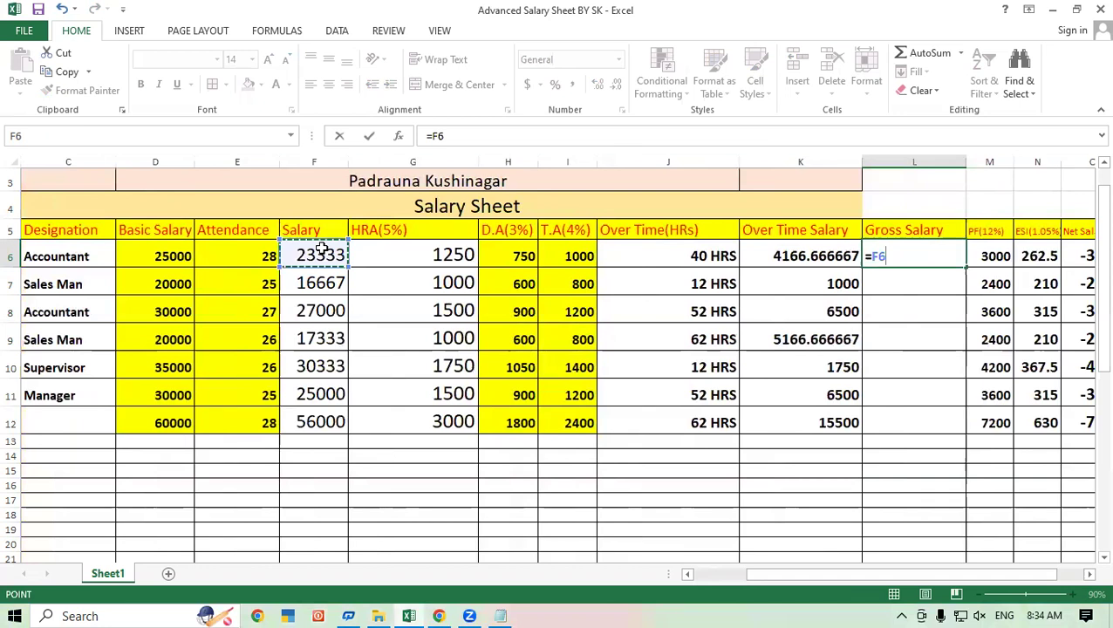
text(+)
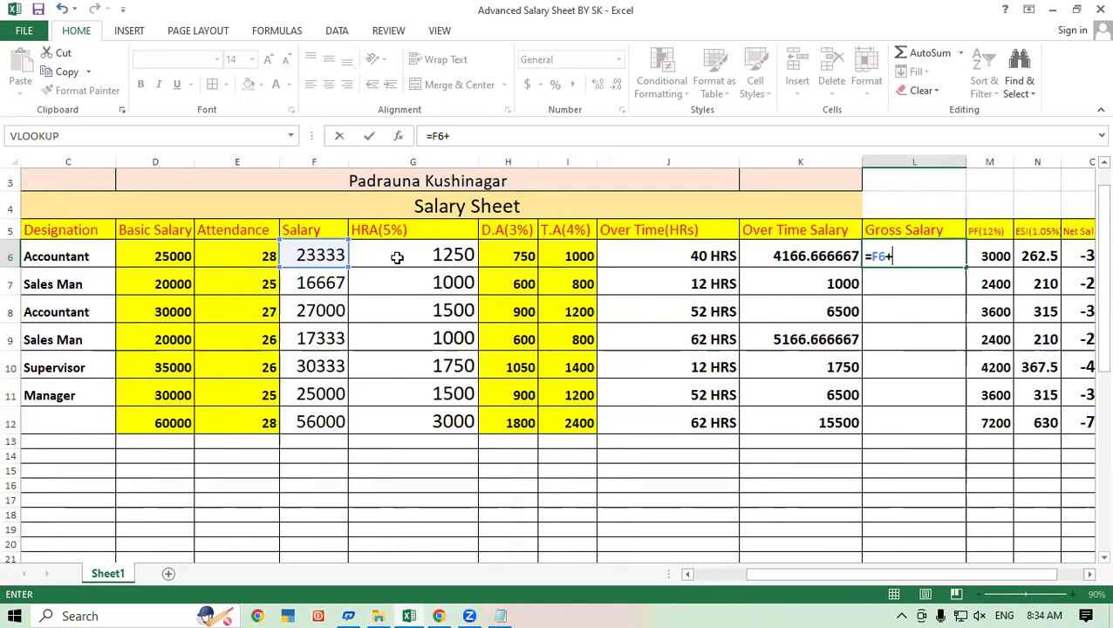
click(397, 258)
text(+)
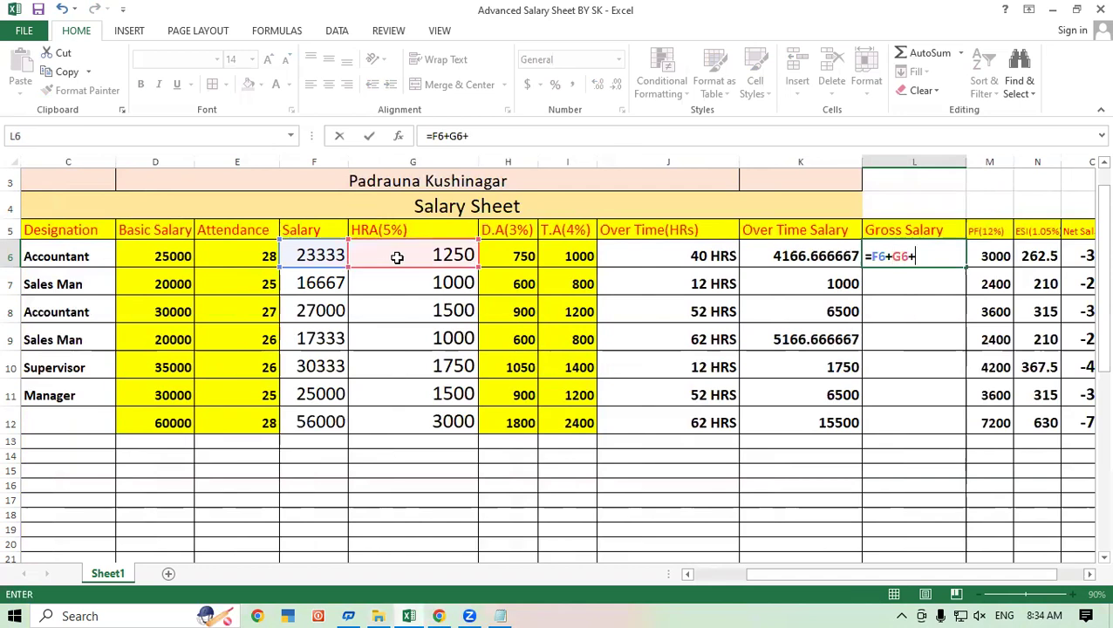
click(503, 250)
text(+)
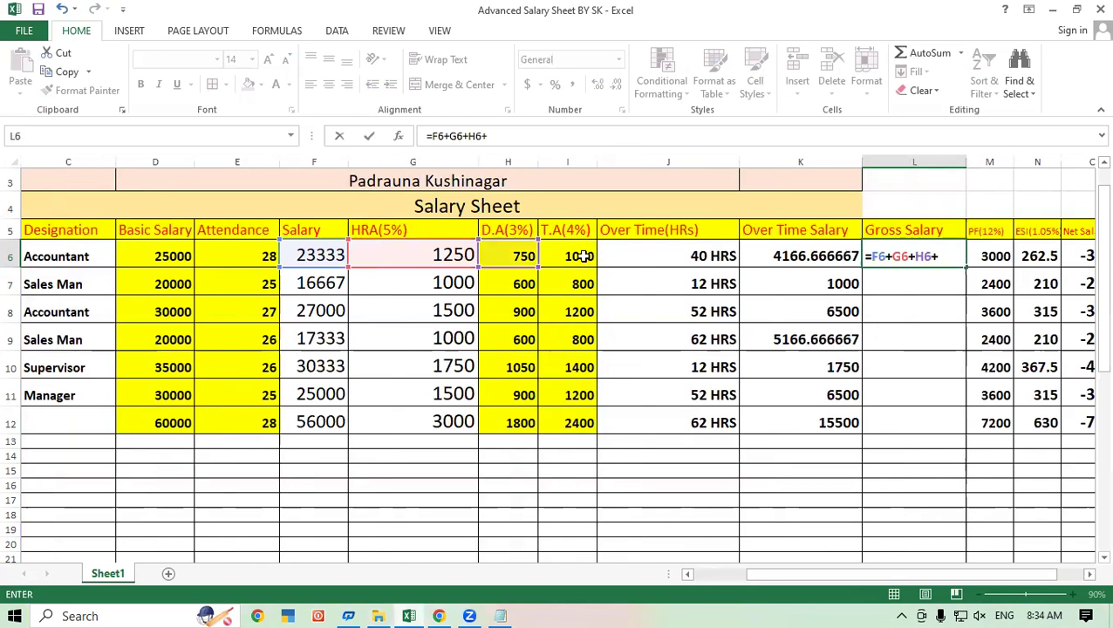
text(I6+)
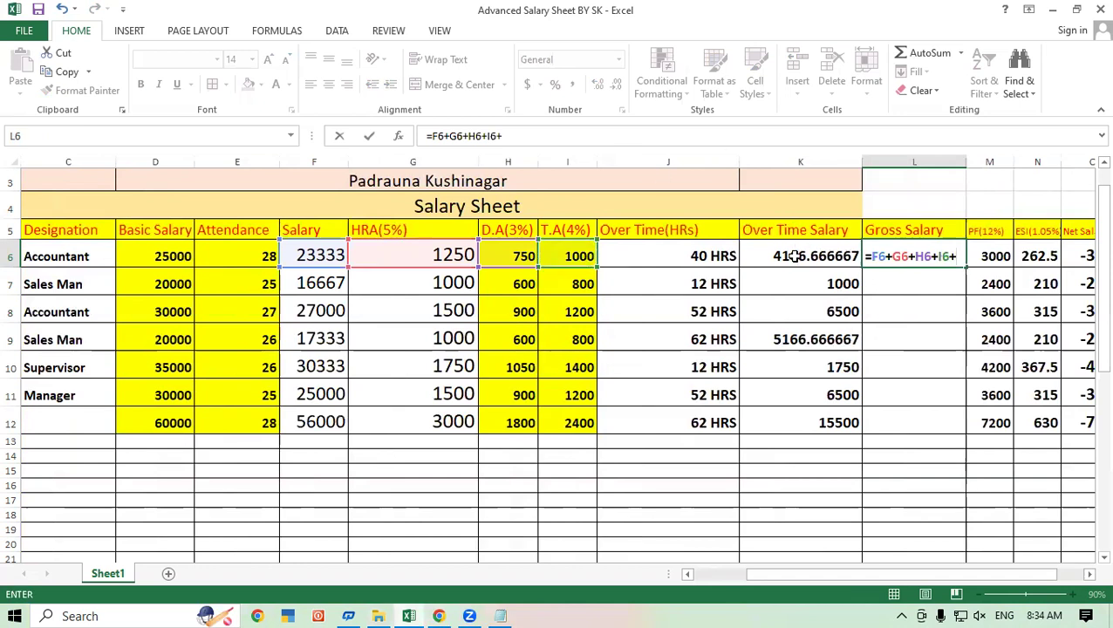
click(793, 256)
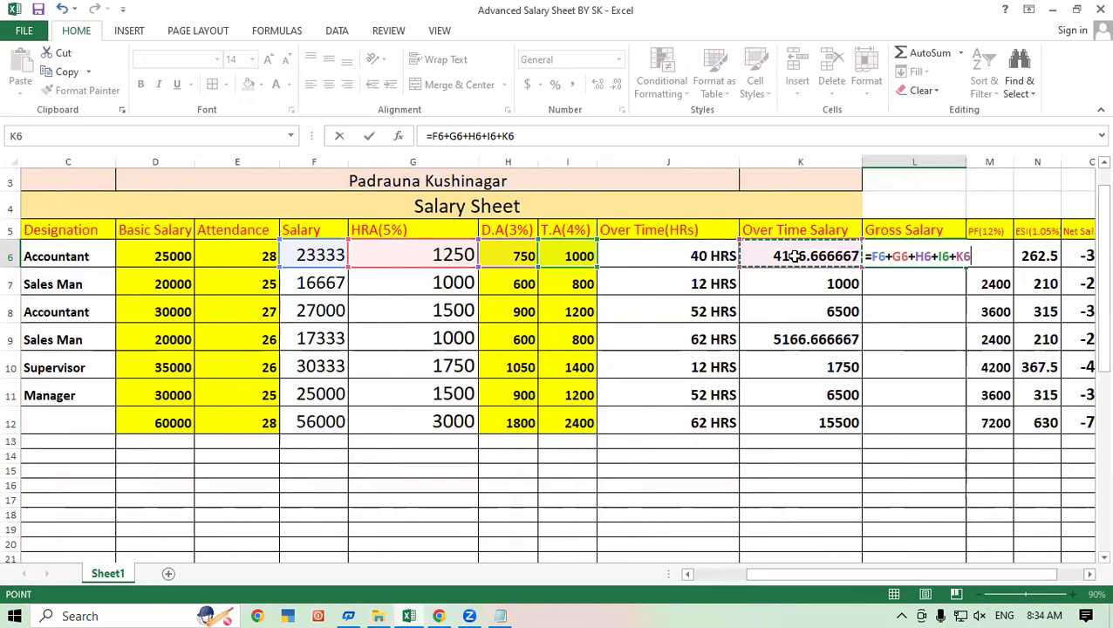
key(Return)
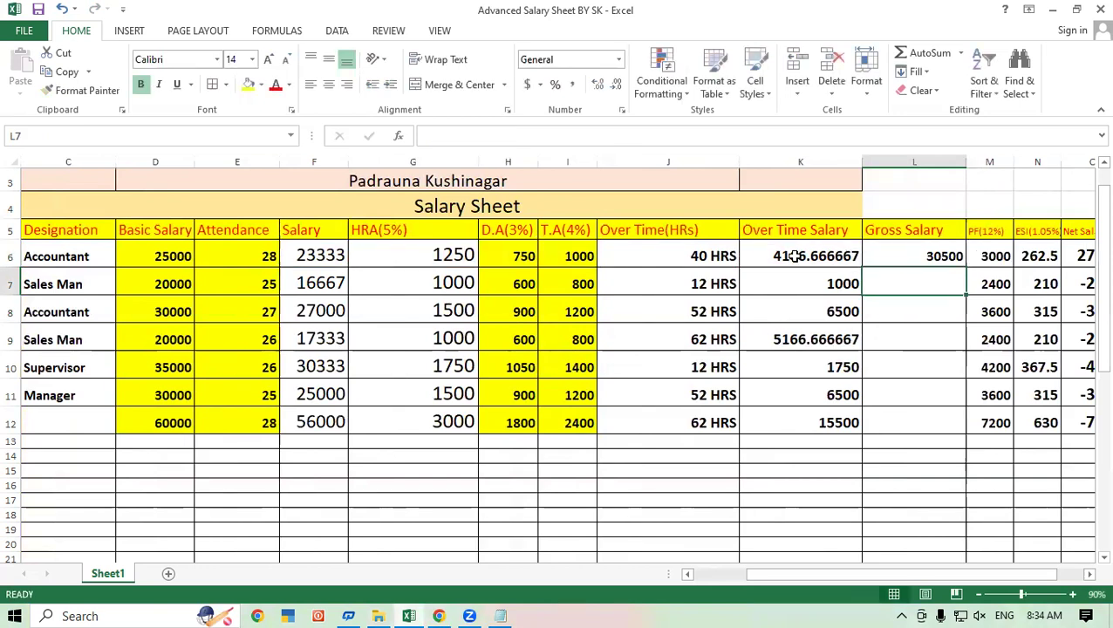
- Fill the Gross Salary formula down to L12, yielding 20066.66667 through 78700
click(964, 264)
mouse_move(968, 268)
mouse_down()
mouse_move(911, 280)
mouse_move(899, 426)
mouse_up()
click(892, 447)
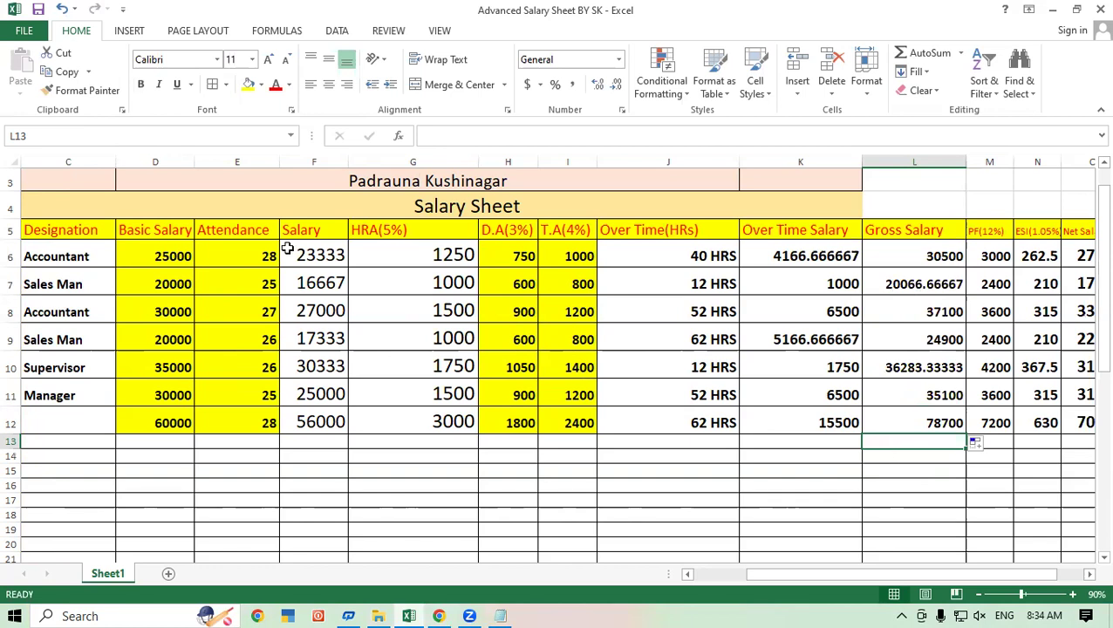
click(315, 260)
drag(314, 261, 306, 419)
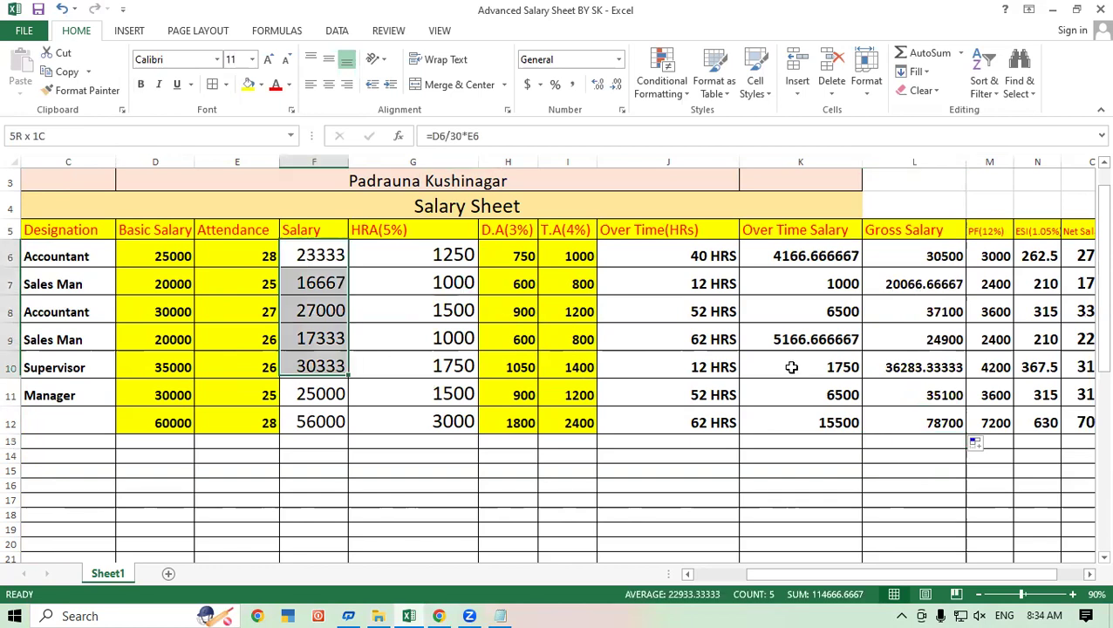
drag(898, 254, 898, 424)
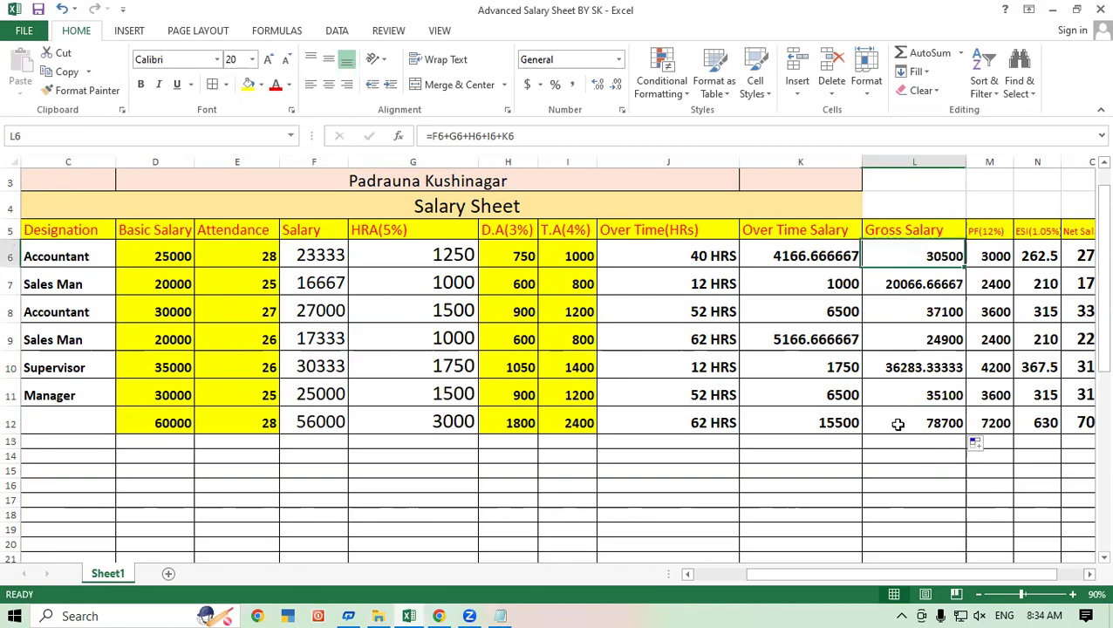
click(907, 473)
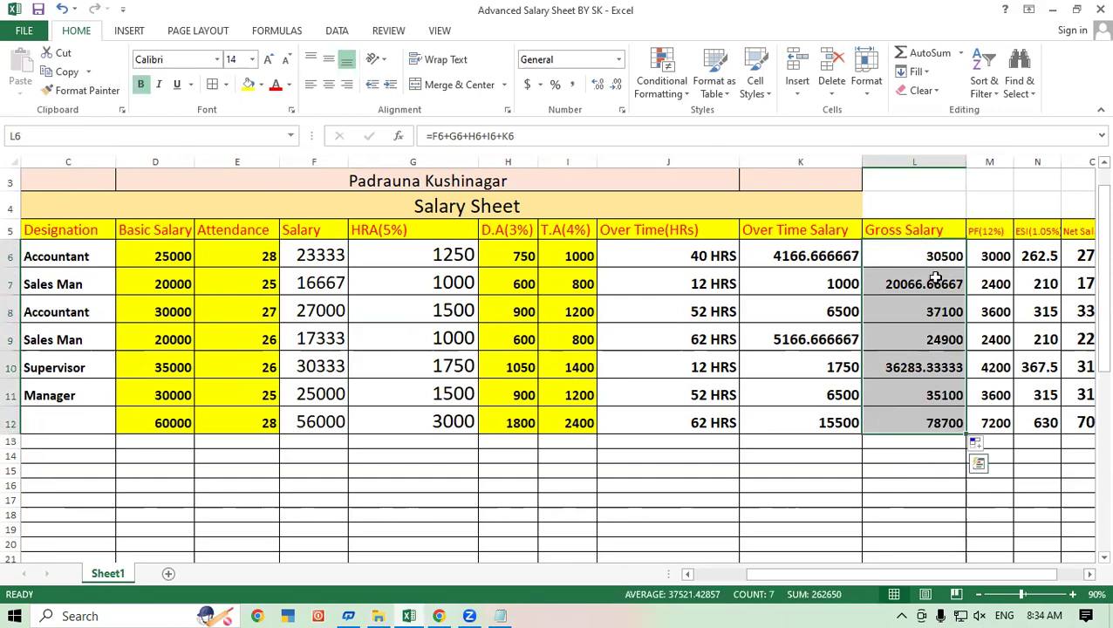
click(889, 225)
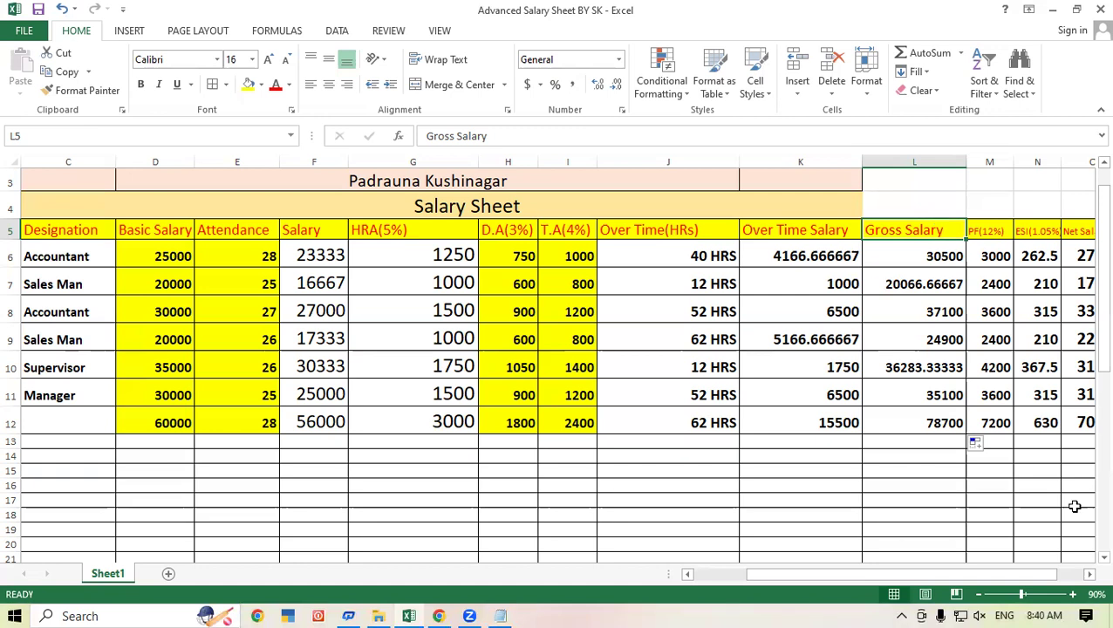
- Scroll right to show the PF(12%), ESI(1.05%) and Net Salary columns
click(1089, 574)
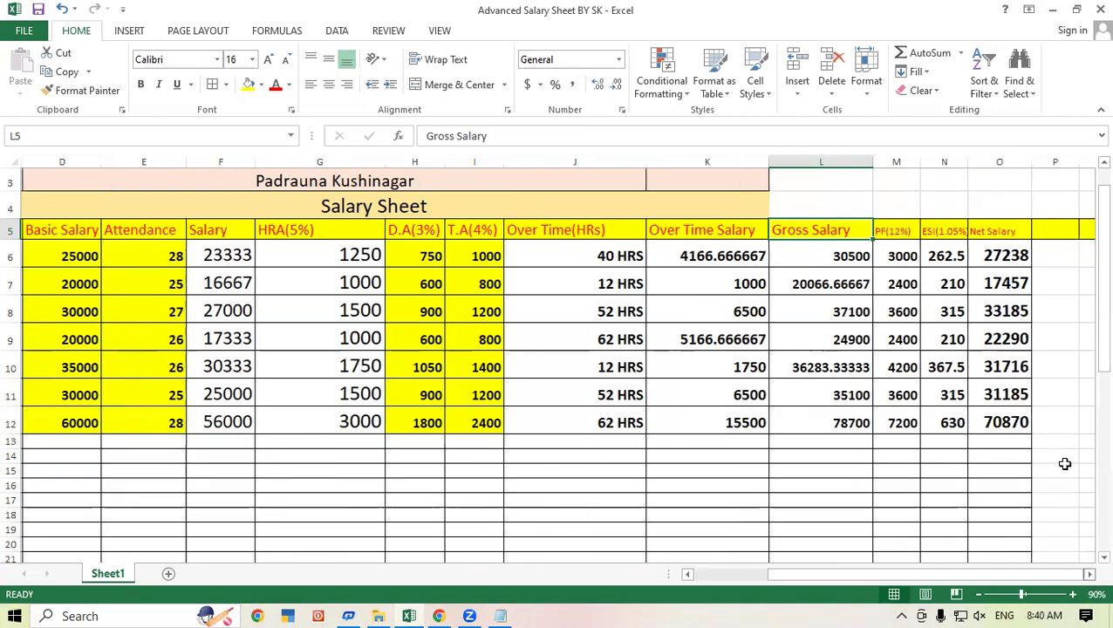
scroll(1063, 462, right, 1)
- Clear M6:O12 and fill PF with =D6*12/100 down to M12, giving 3000 through 7200
drag(838, 262, 932, 408)
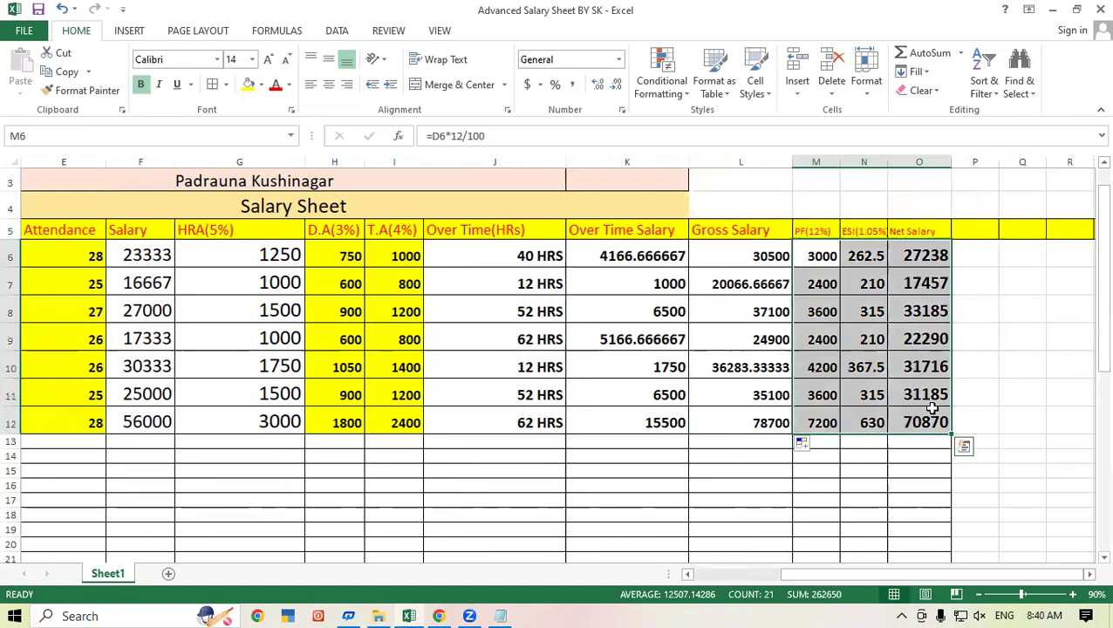
key(Delete)
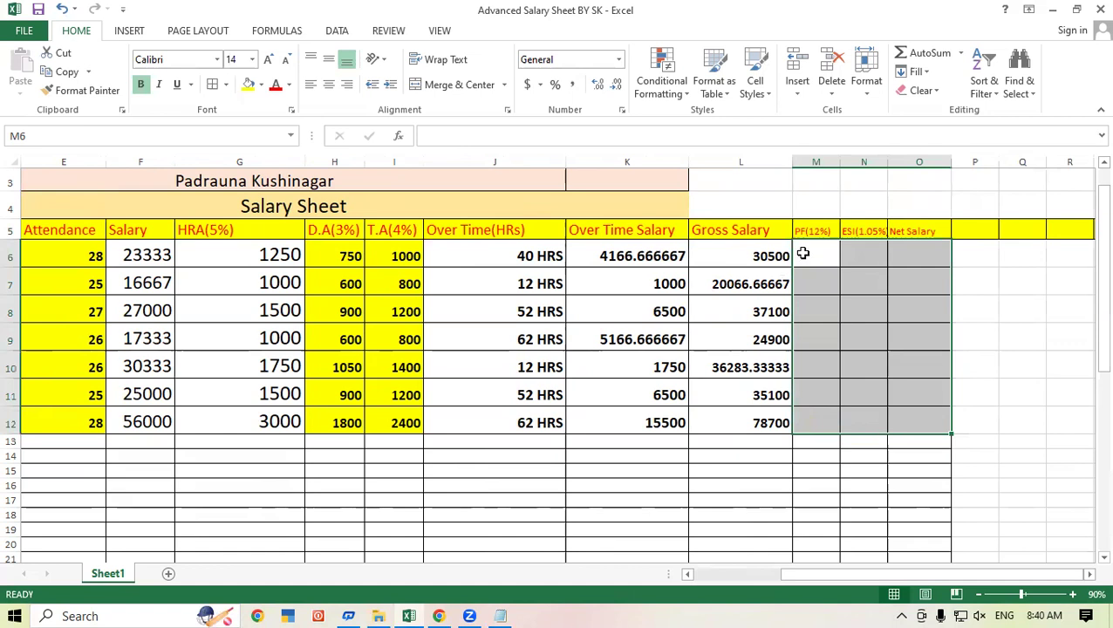
click(802, 253)
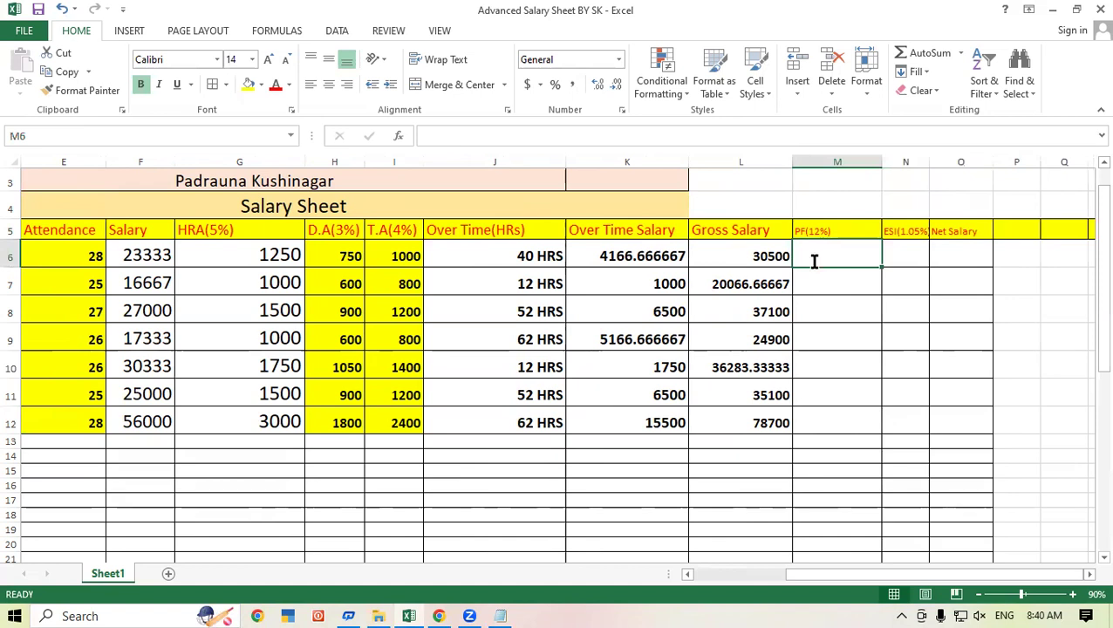
text(=)
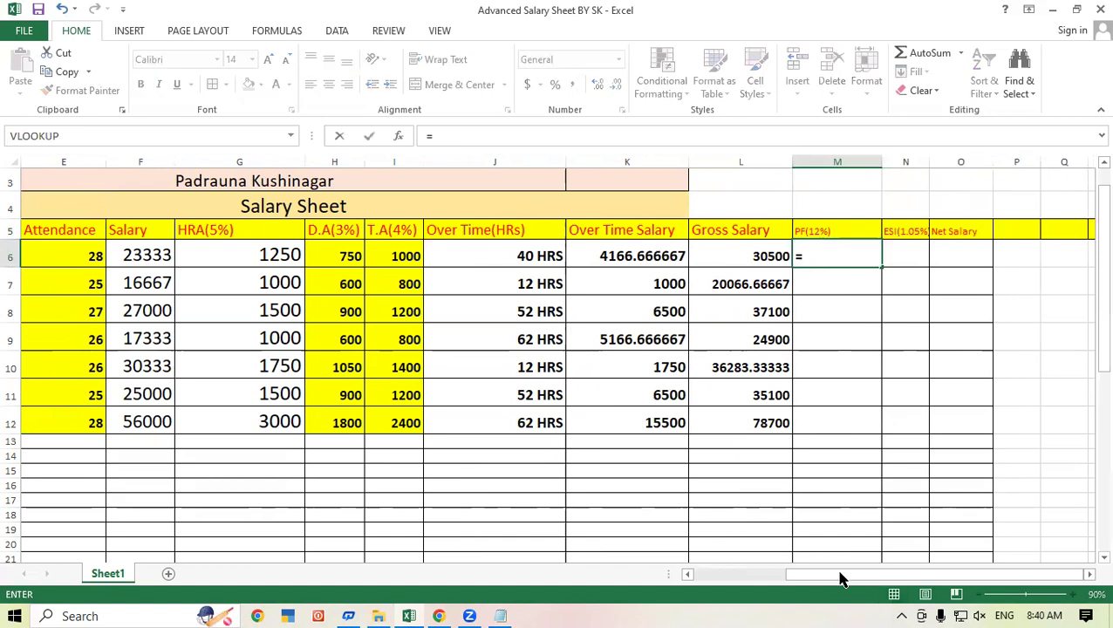
mouse_move(841, 579)
mouse_down()
mouse_move(645, 475)
mouse_move(611, 473)
mouse_up()
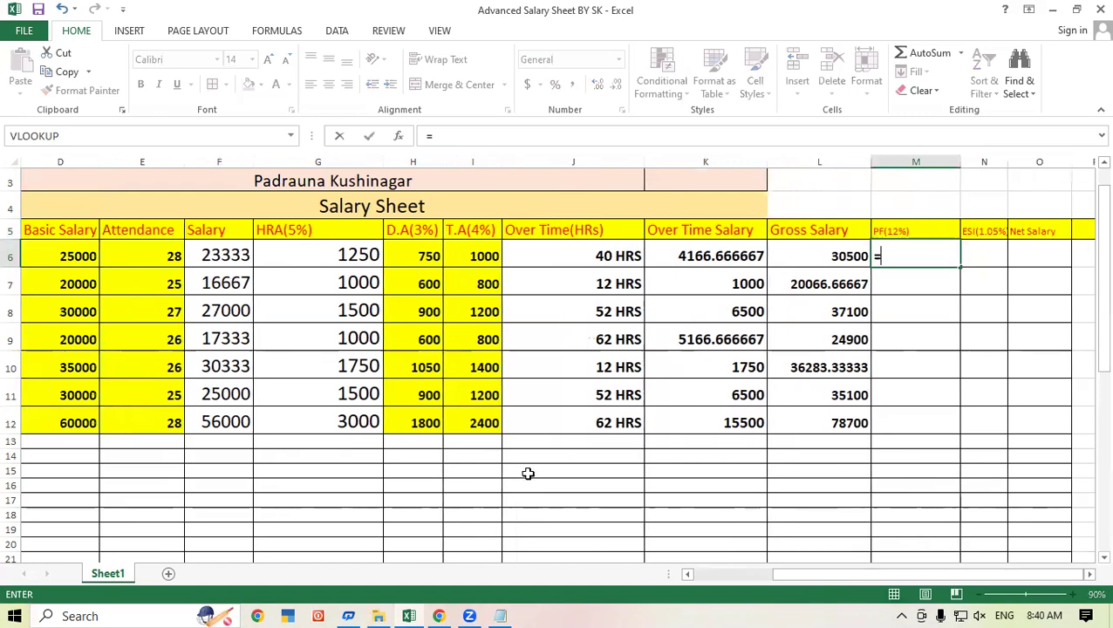
click(38, 256)
text(*)
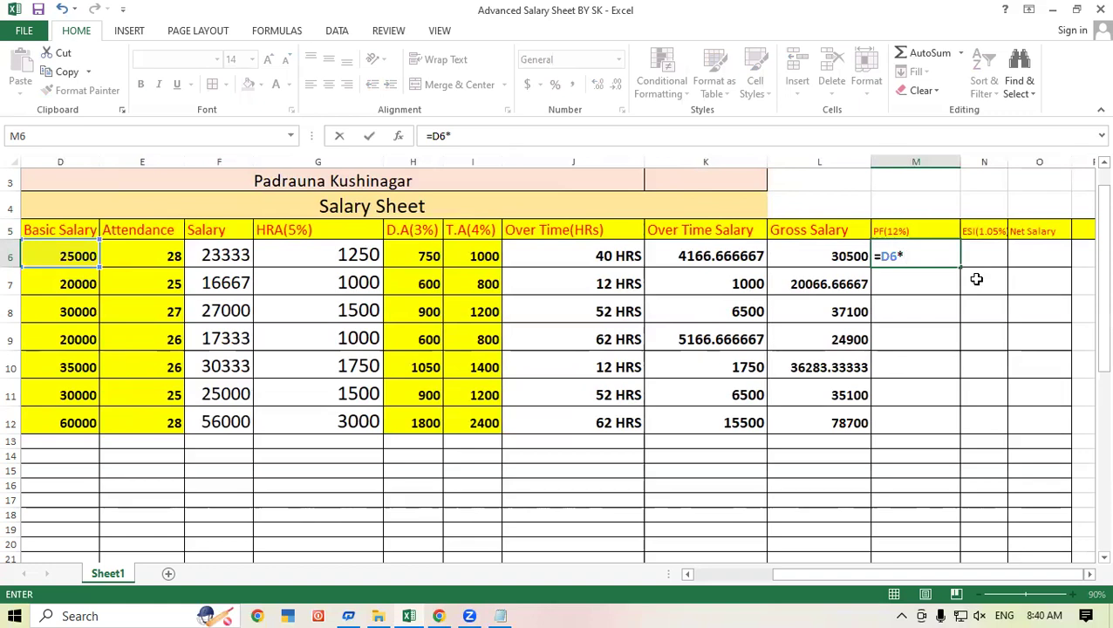
text(12/)
text(10)
text(0)
key(Return)
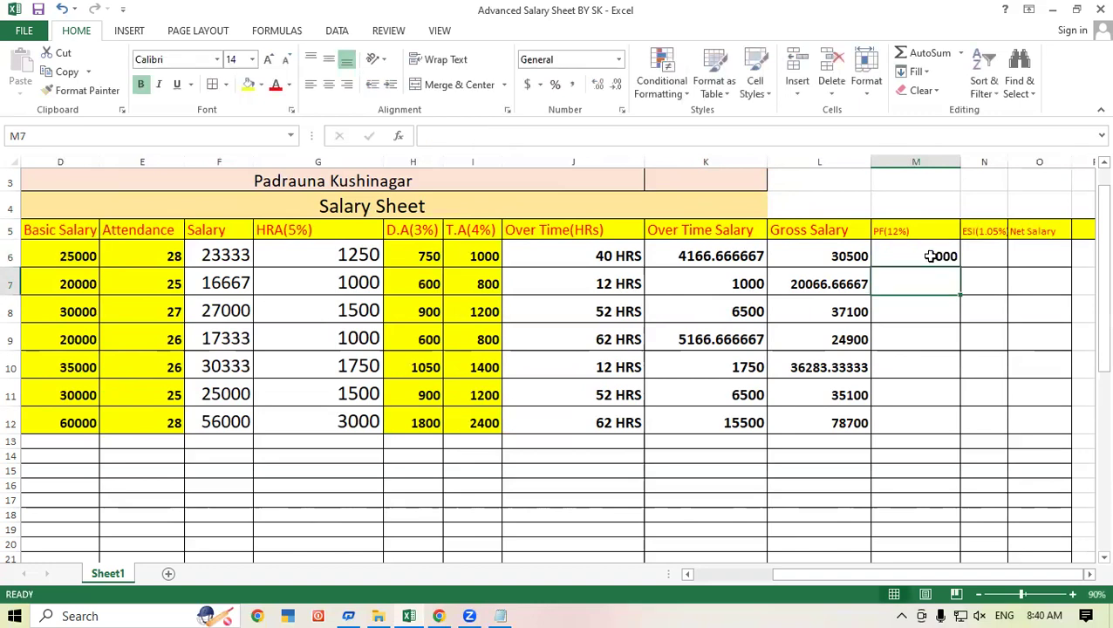
click(931, 255)
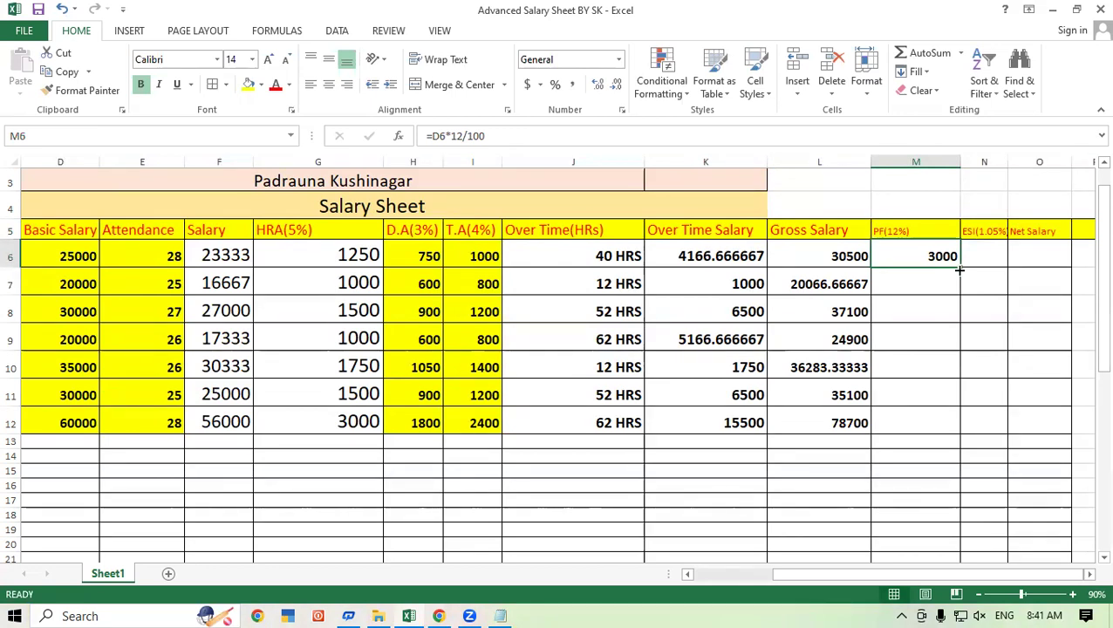
drag(959, 270, 977, 427)
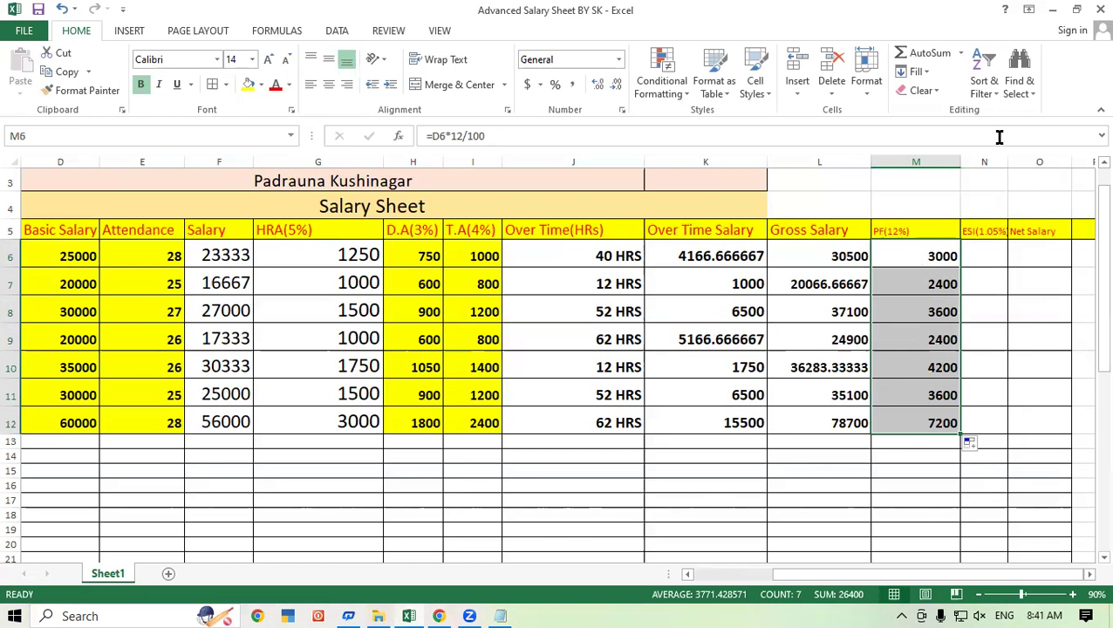
drag(1009, 162, 981, 231)
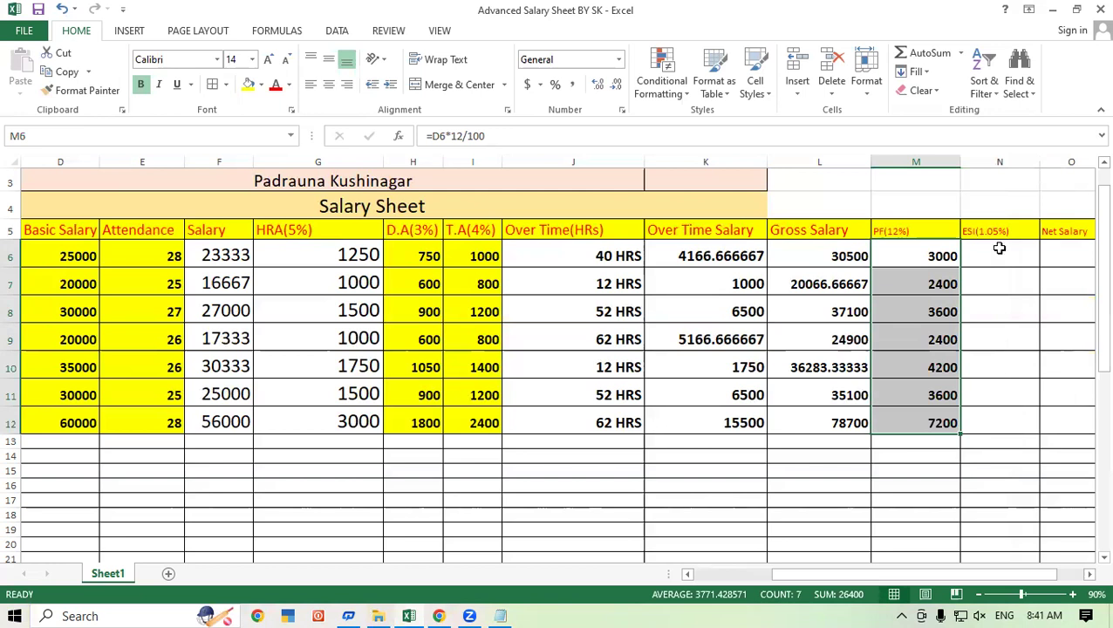
- Enter =D6*1.05/100 in N6 and fill it down to N12, giving 262.5 through 630
click(999, 249)
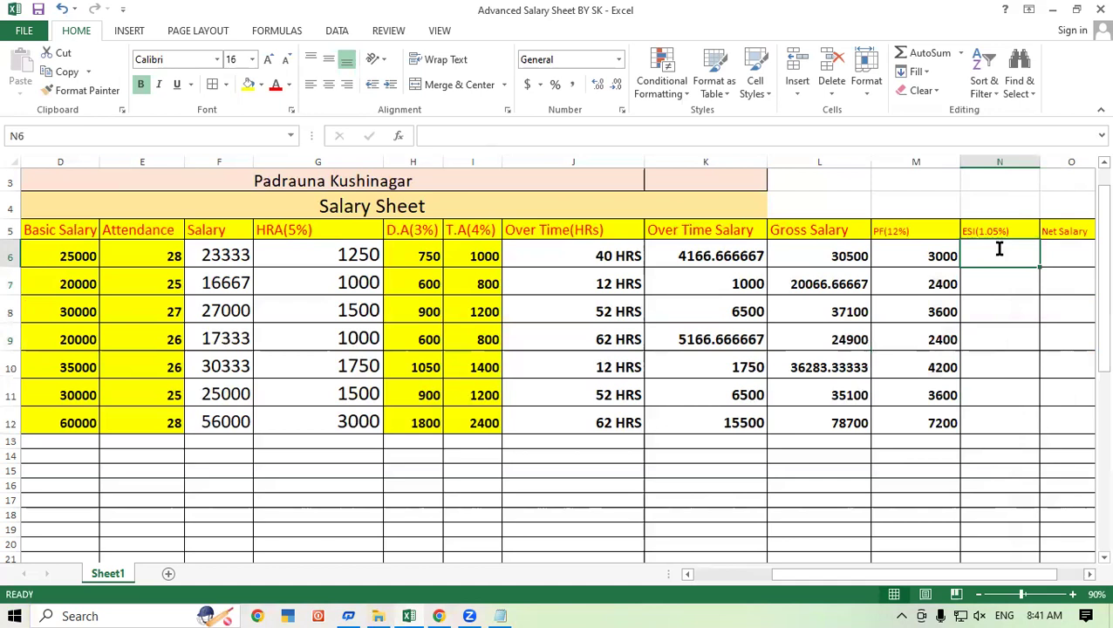
text(=)
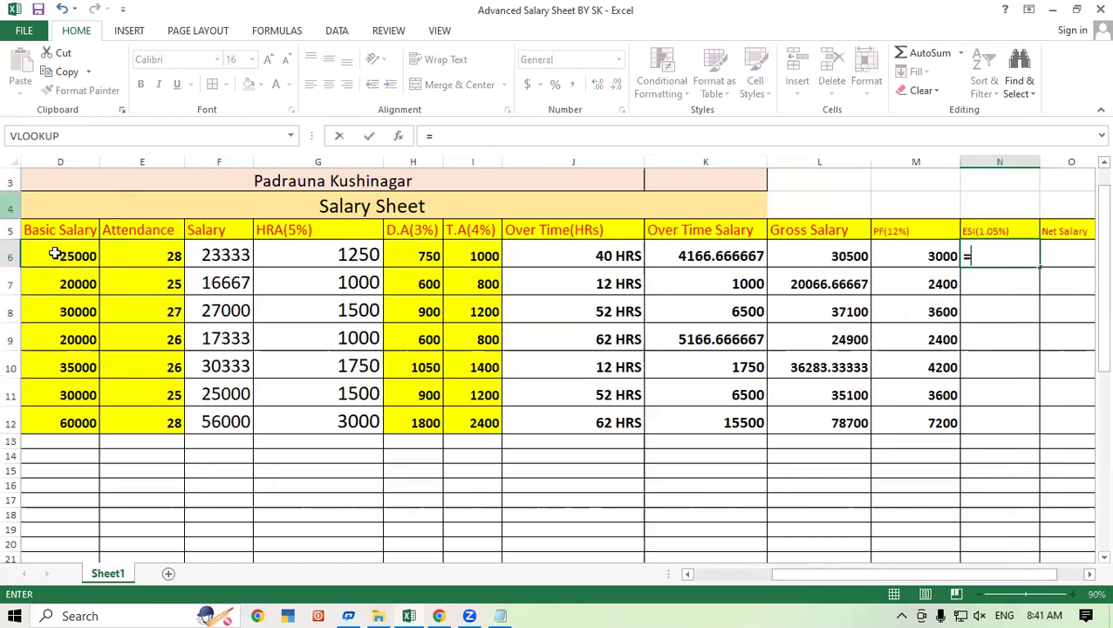
click(55, 253)
text(*)
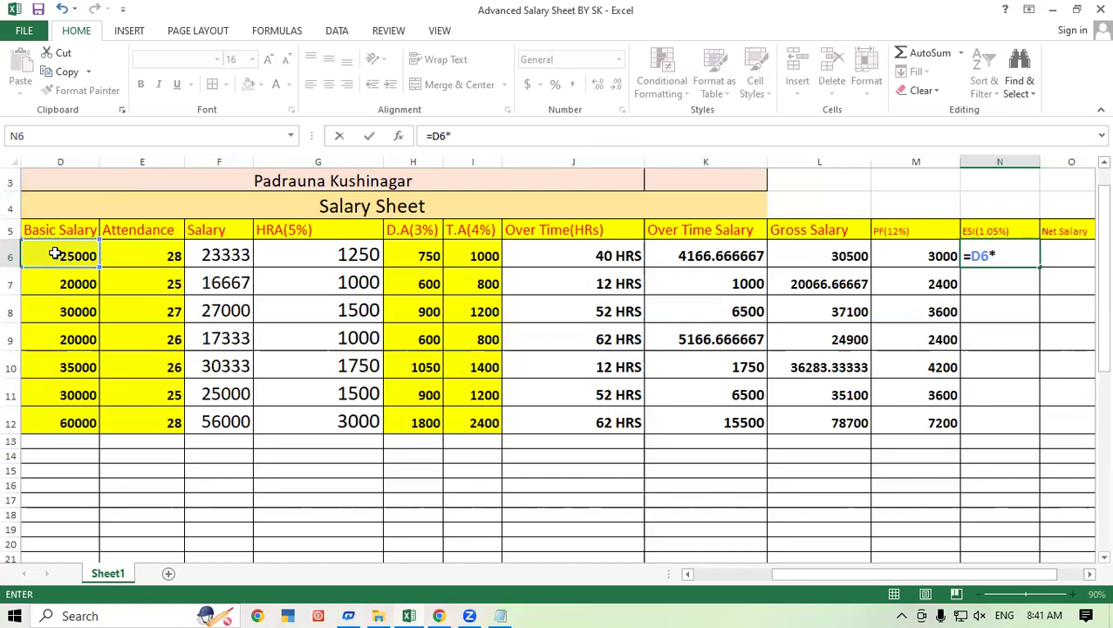
text(1.50)
text(/1)
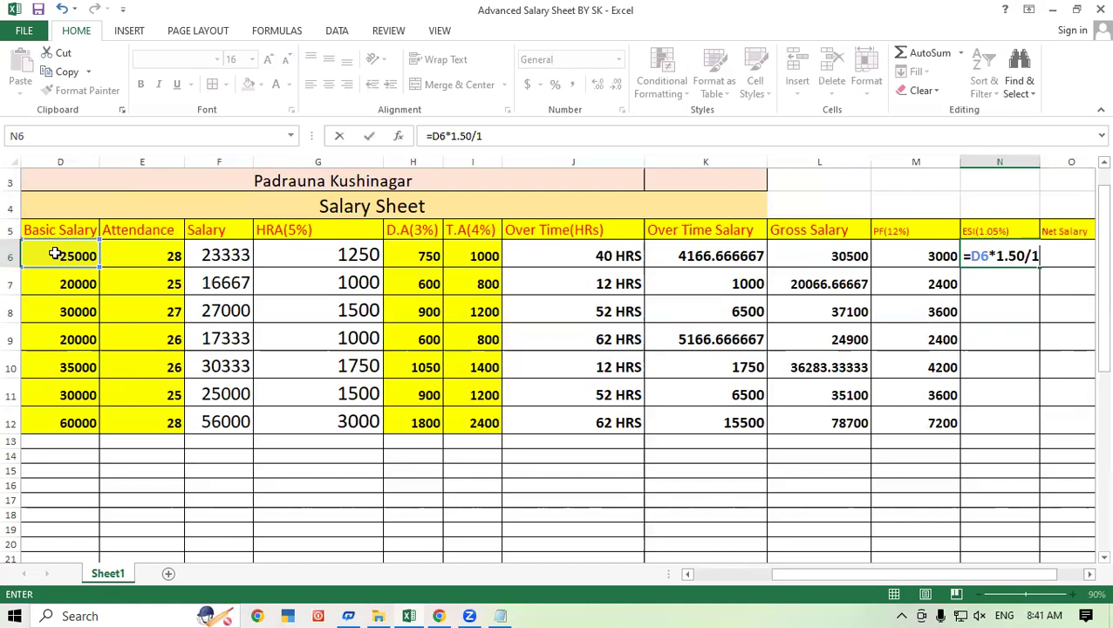
click(1002, 256)
double_click(1008, 251)
text(05)
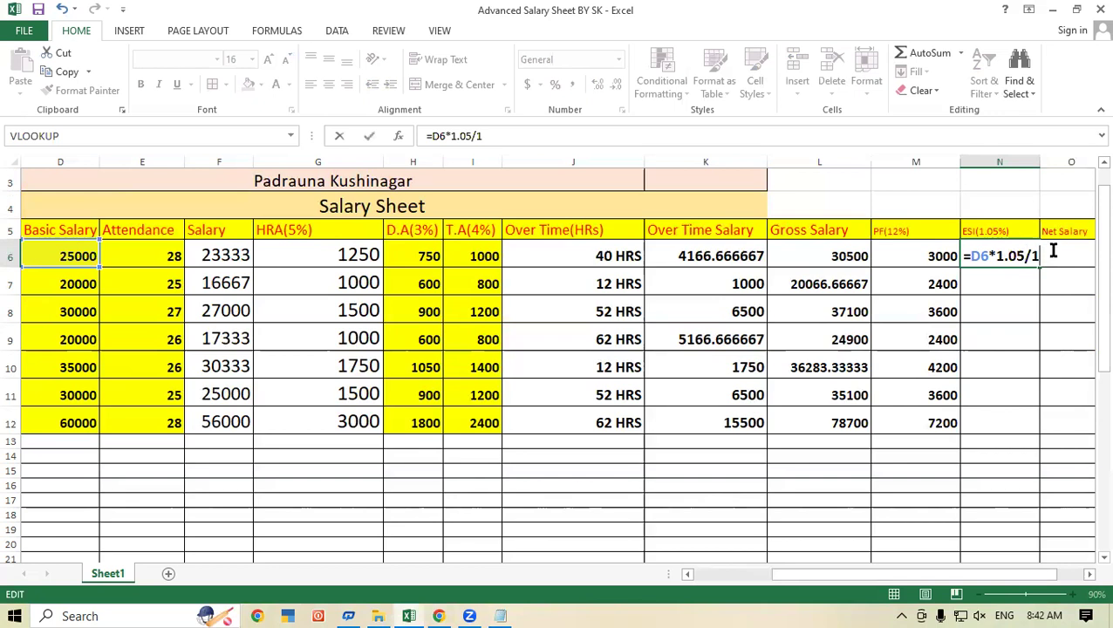
text(00)
key(Return)
click(993, 251)
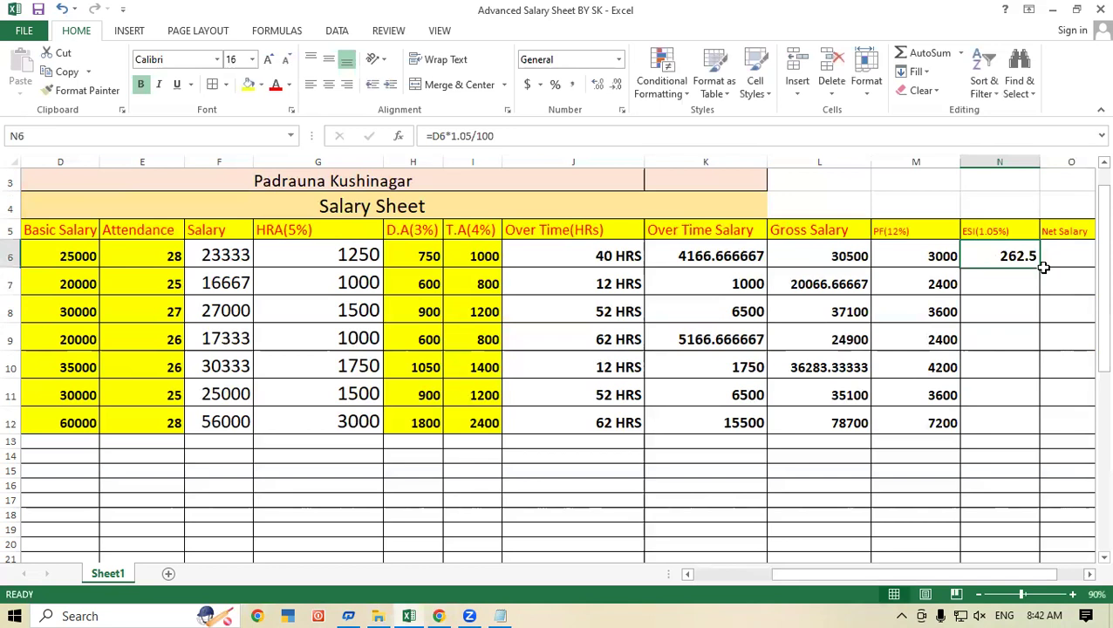
drag(1039, 266, 1074, 328)
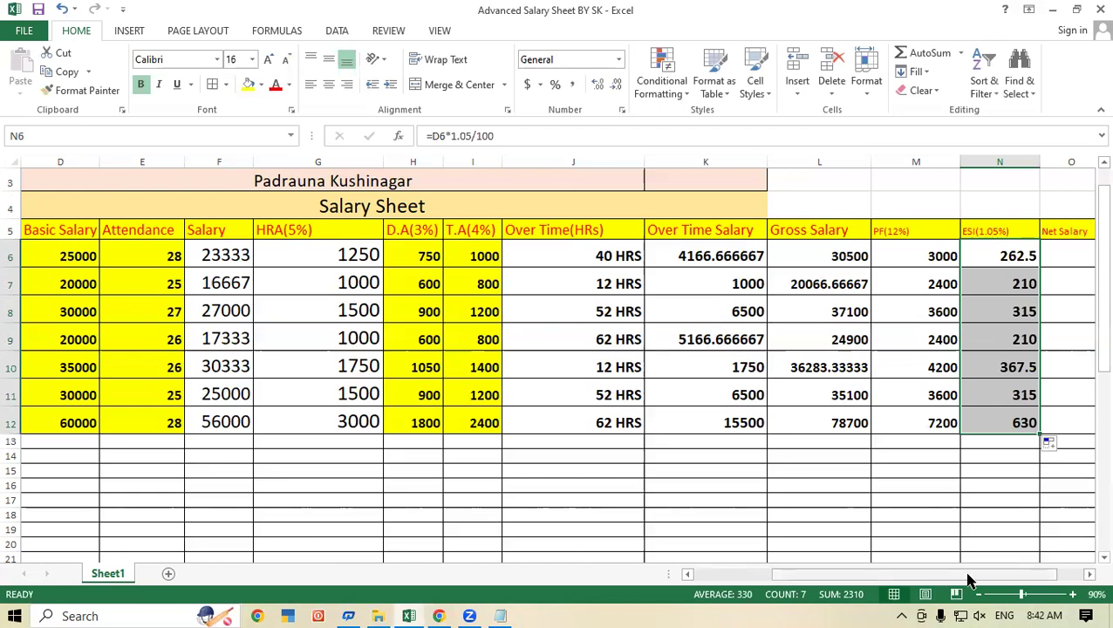
- Begin the Net Salary formula in O6
drag(964, 580, 981, 581)
click(993, 254)
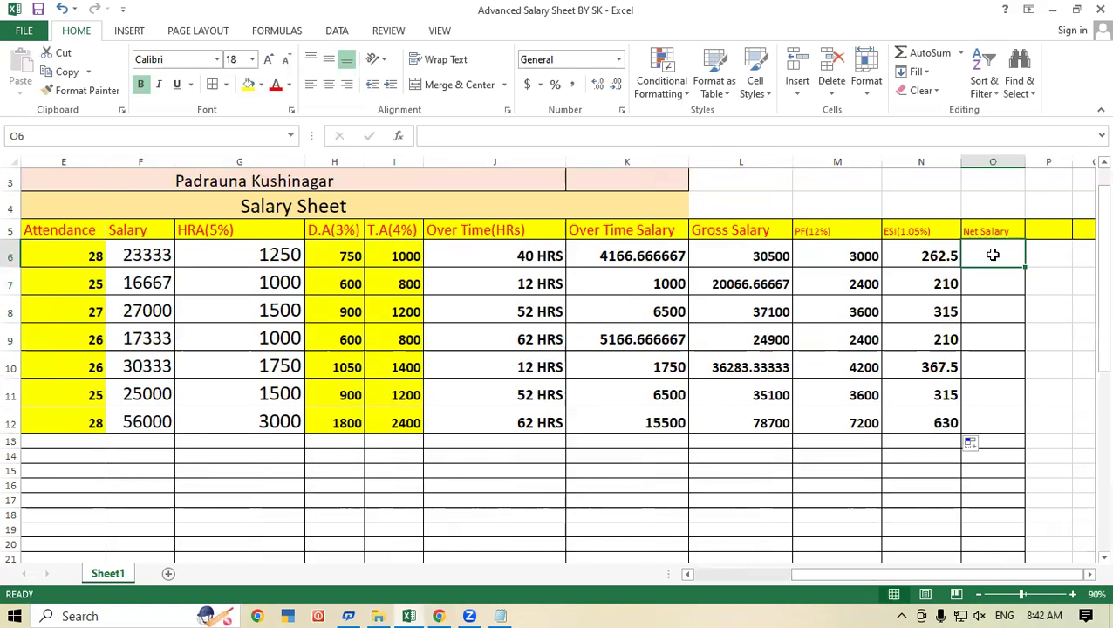
text(=)
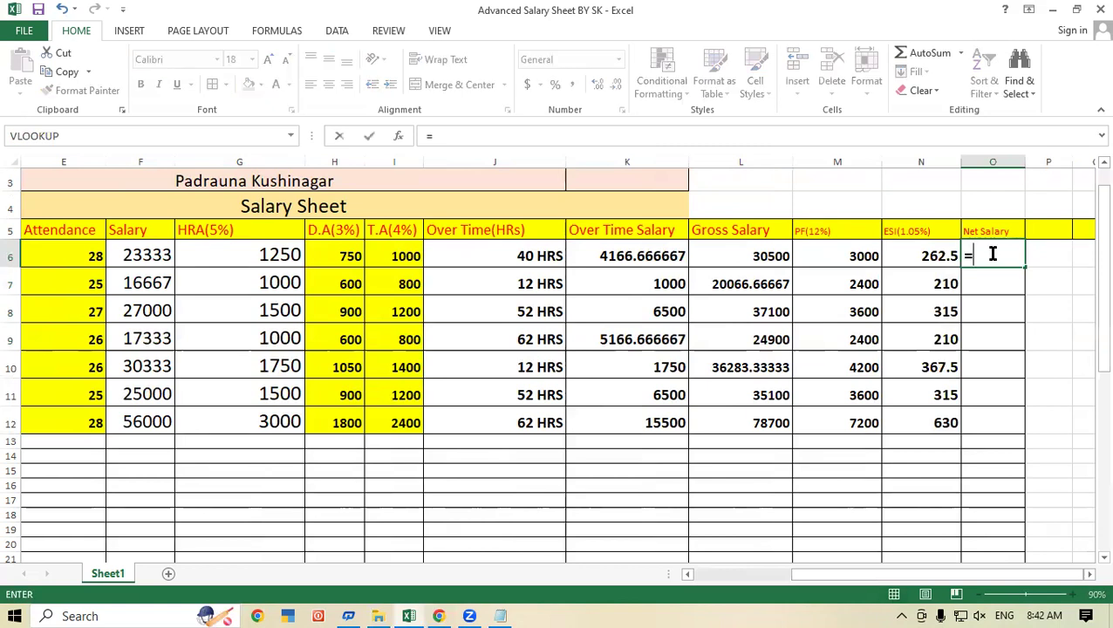
- Enter =L6-M6-N6 in O6, giving the first employee a Net Salary of 27238
click(737, 253)
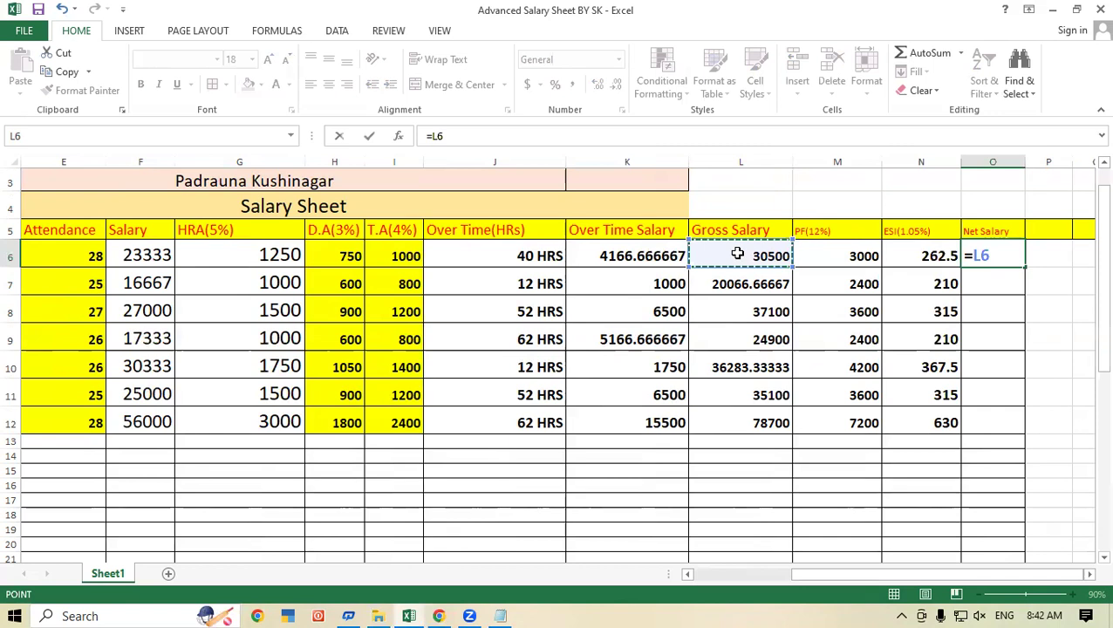
text(-)
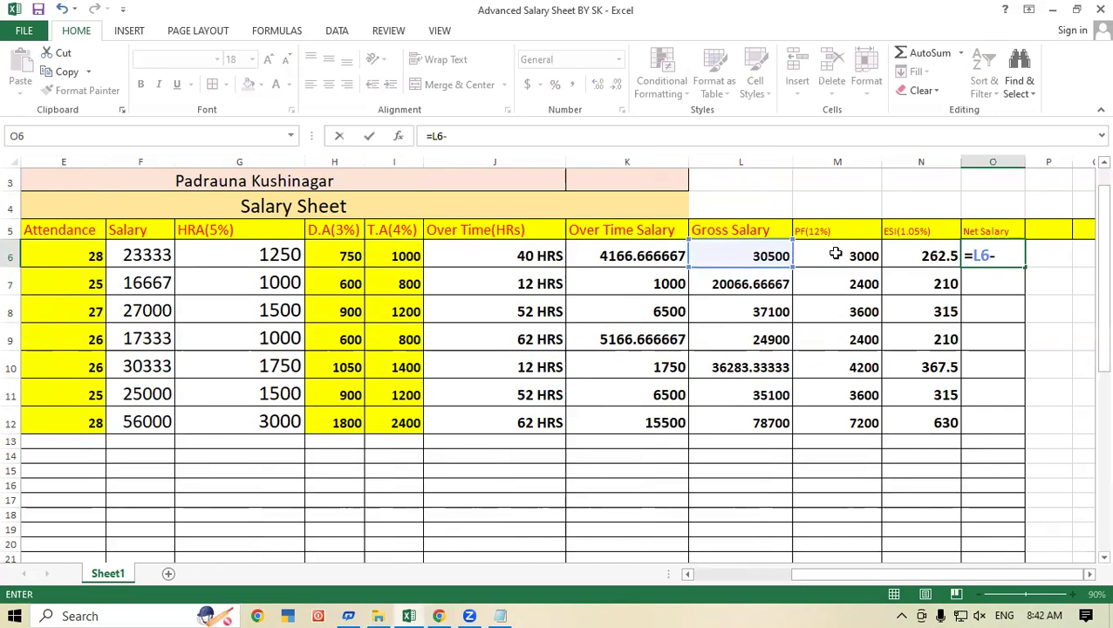
click(835, 253)
text(-)
click(918, 255)
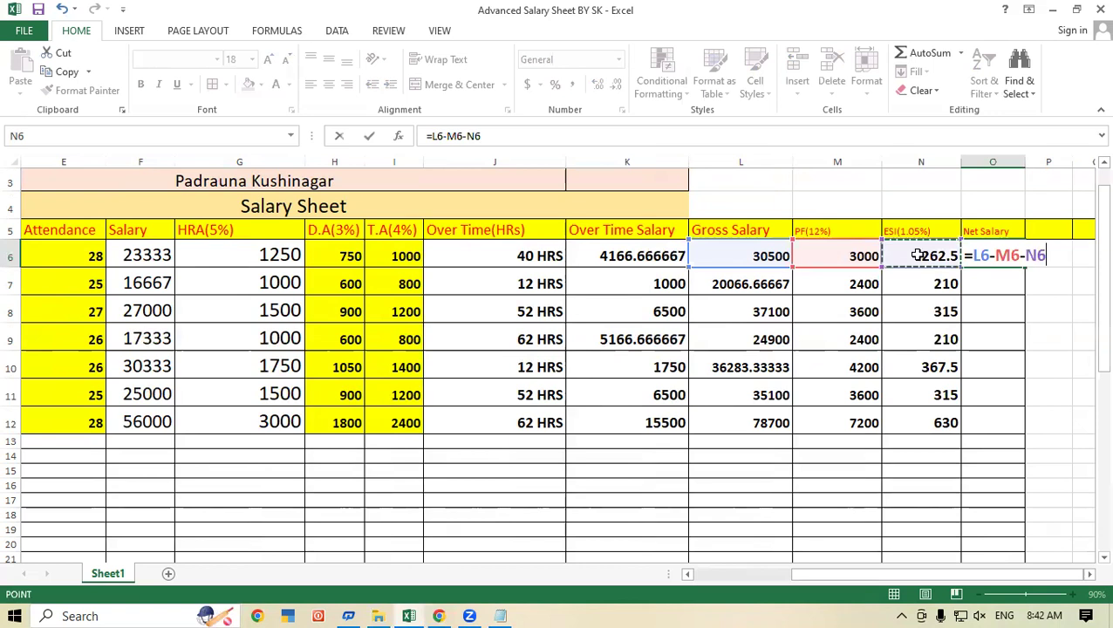
key(Return)
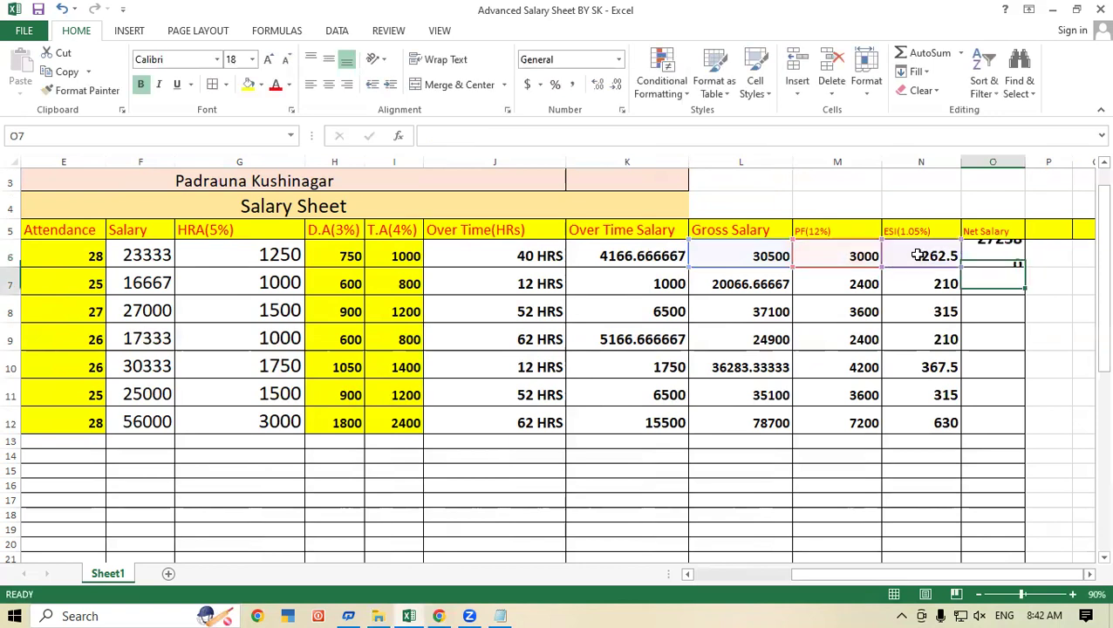
- Fill the O6 Net Salary formula down through O12 for all employees
click(1023, 255)
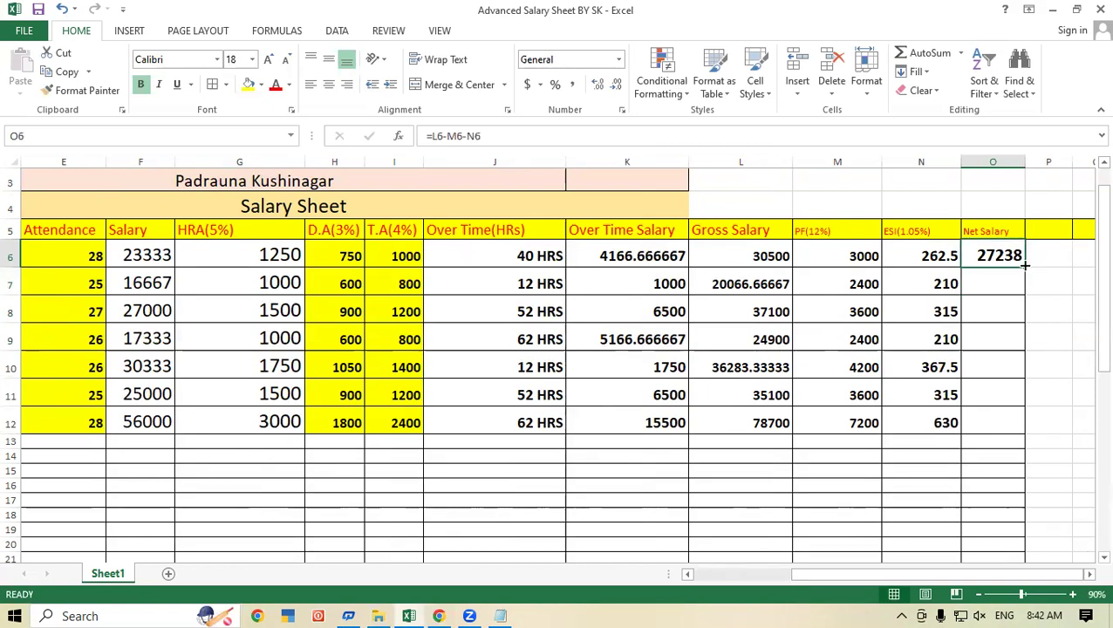
drag(1025, 266, 1073, 341)
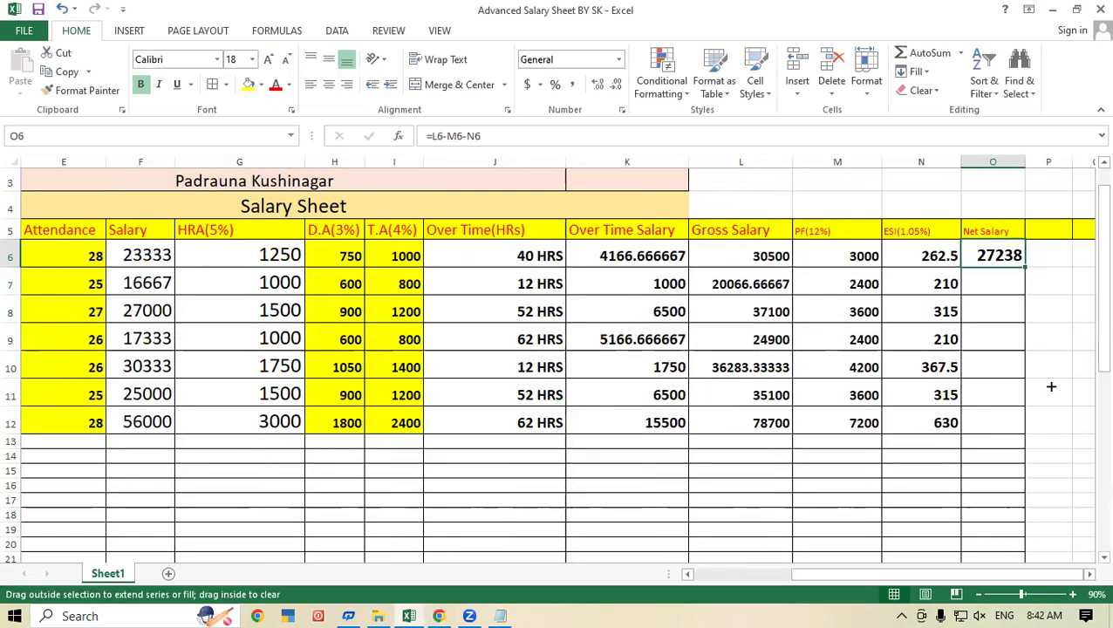
click(1073, 341)
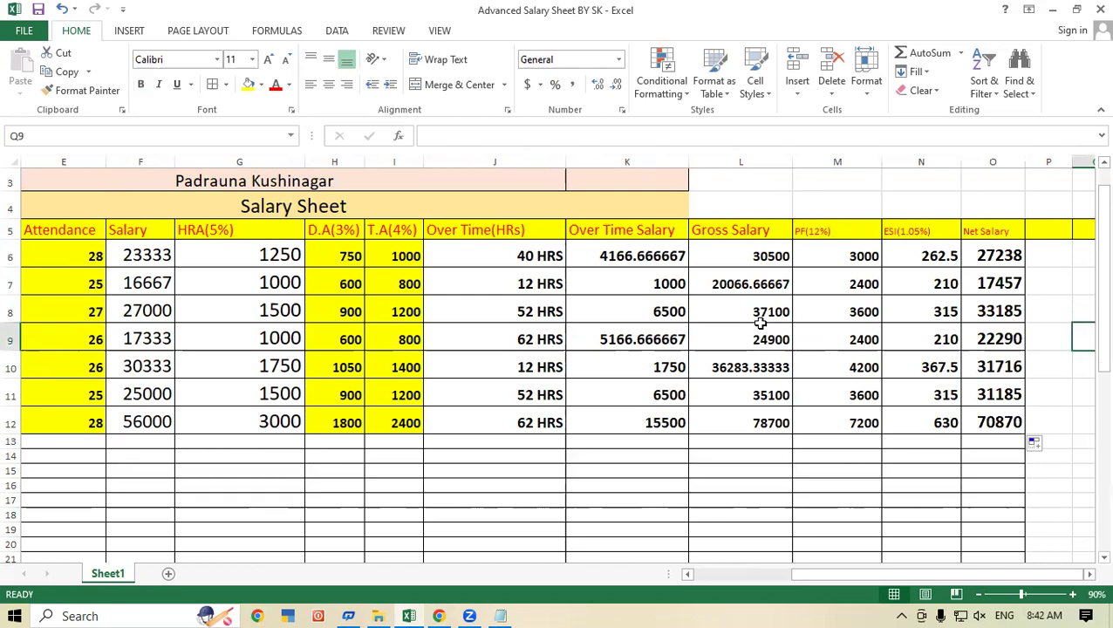
- Review the Gross, PF, ESI and Net Salary formulas in rows 12 and 6, then switch to Notepad
click(737, 420)
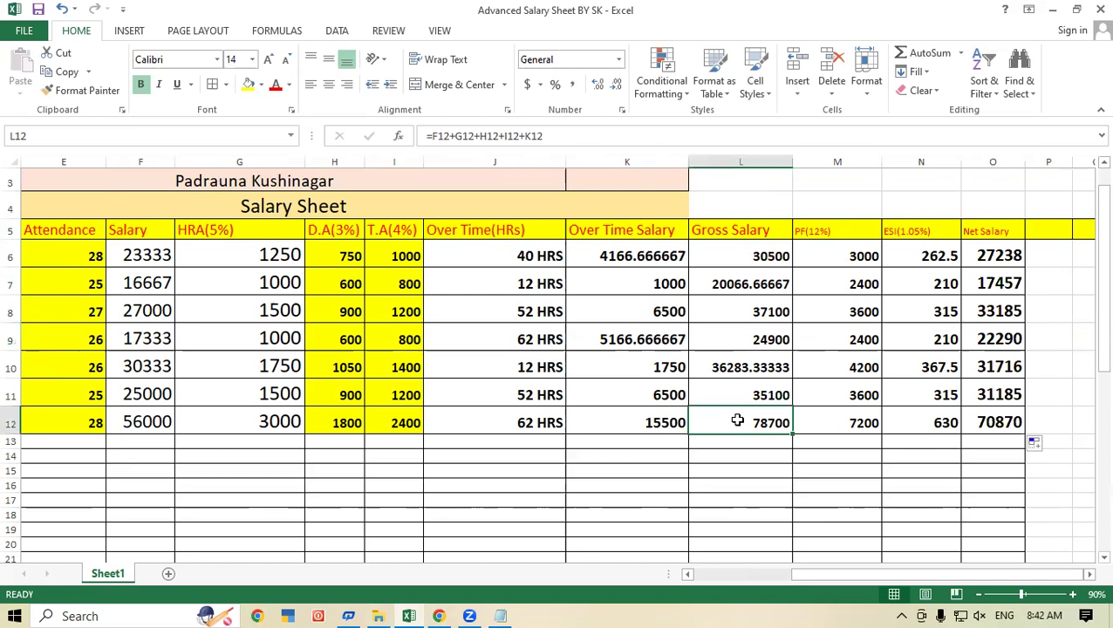
click(850, 427)
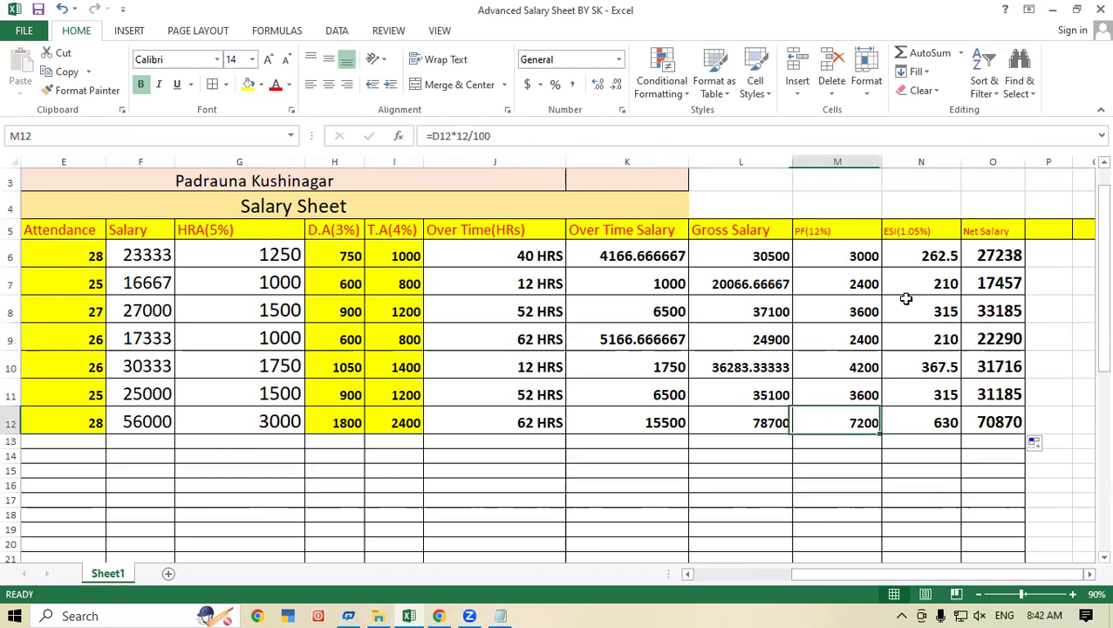
click(933, 425)
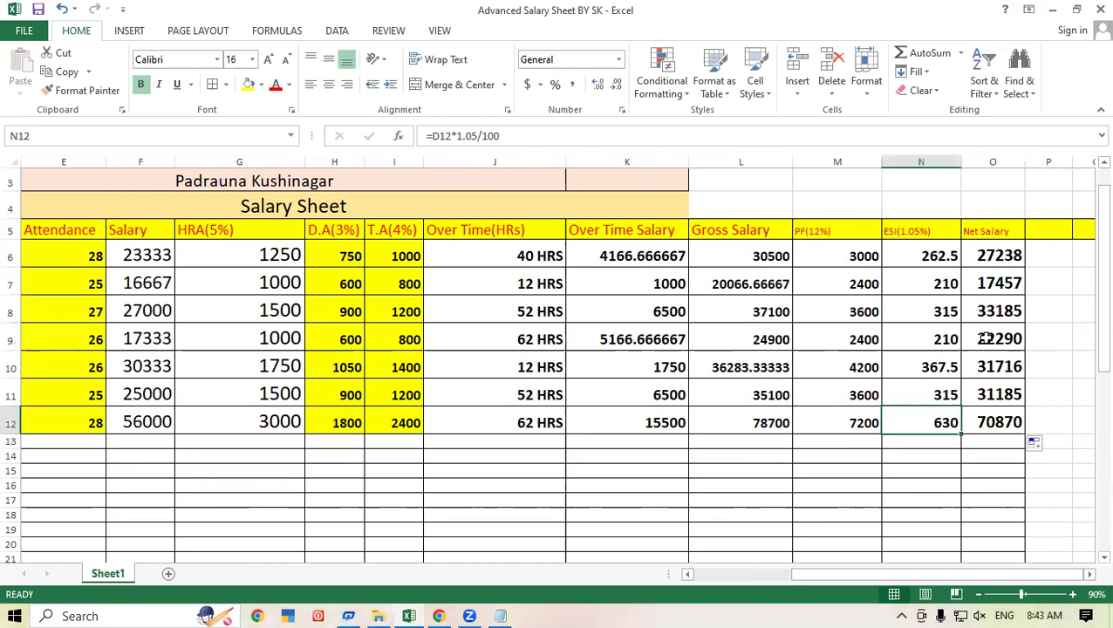
click(994, 419)
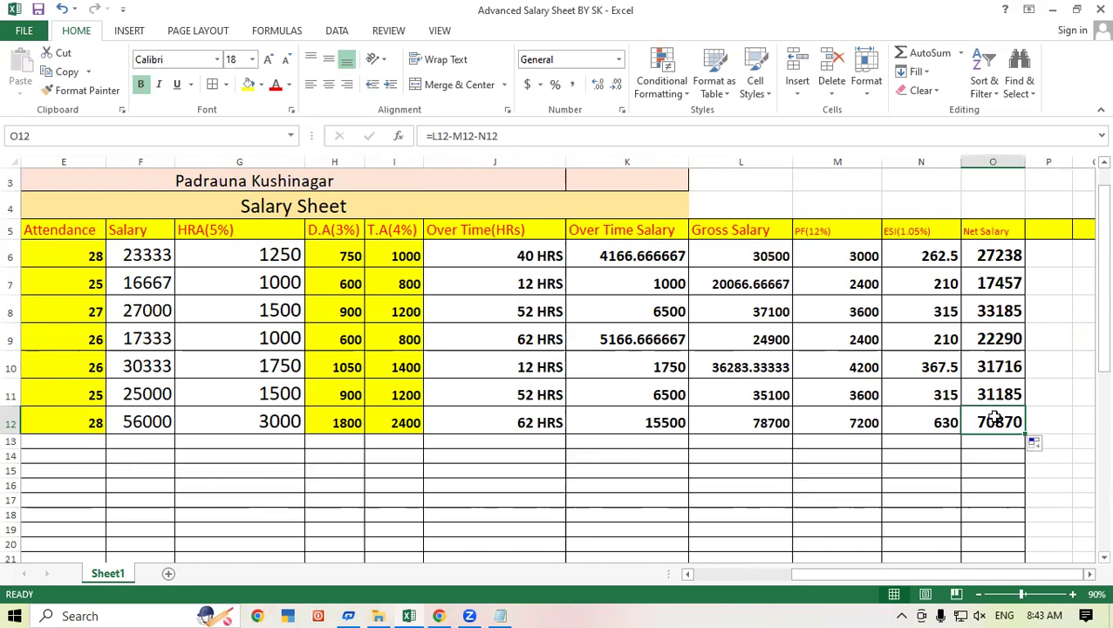
click(773, 259)
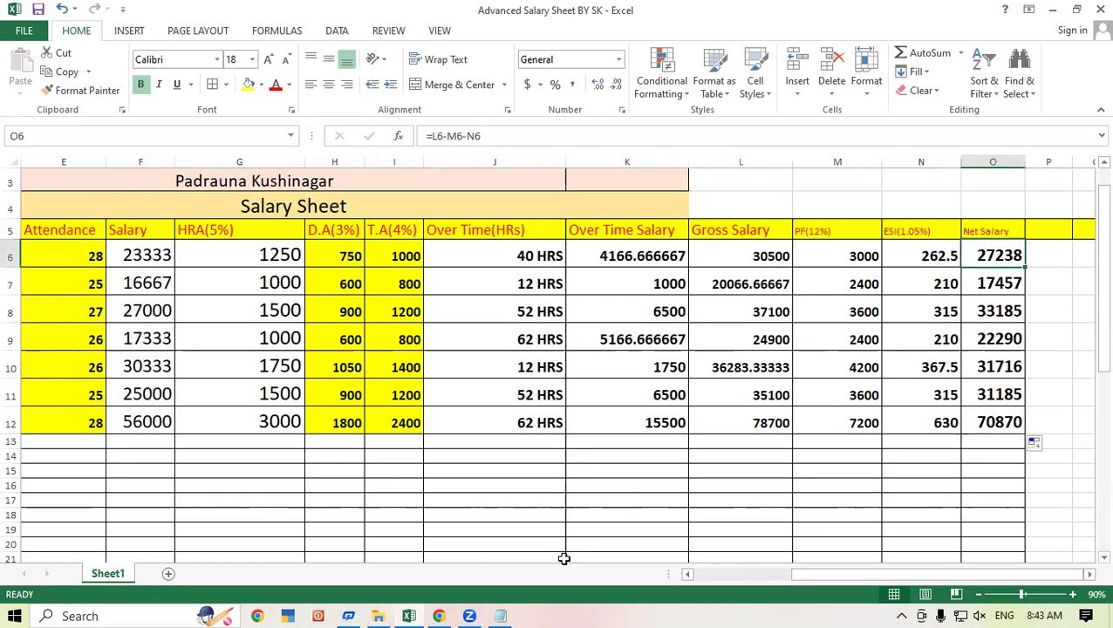
click(499, 614)
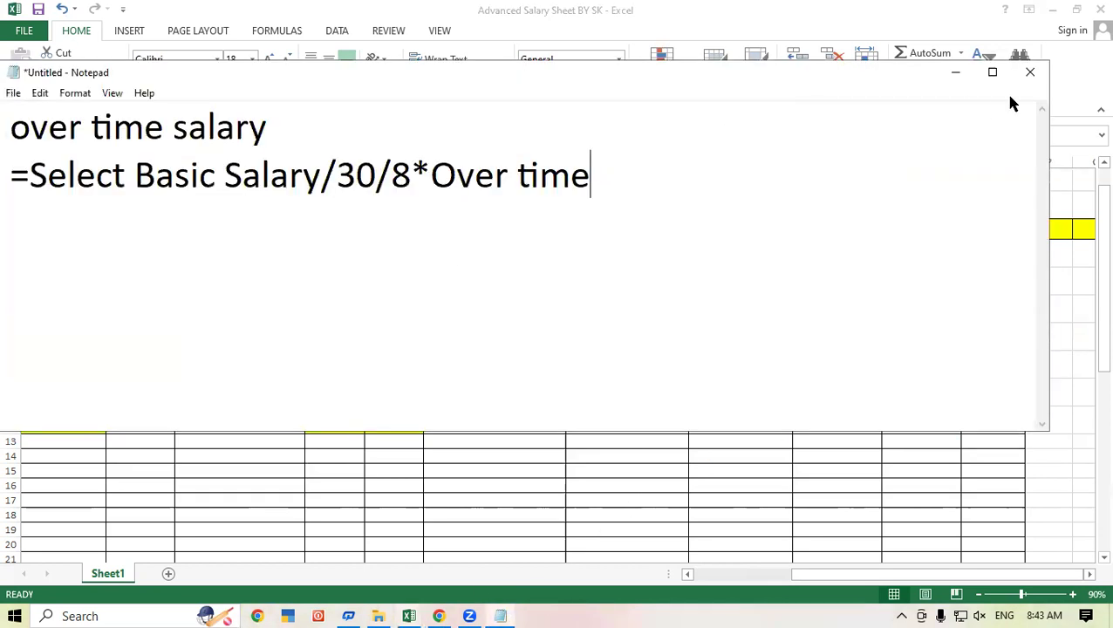
- Maximize Notepad and add a 'Gross Salary' line with =Salary+hra+da+ta+over time salary
click(992, 72)
key(Return)
text(Gross Salry)
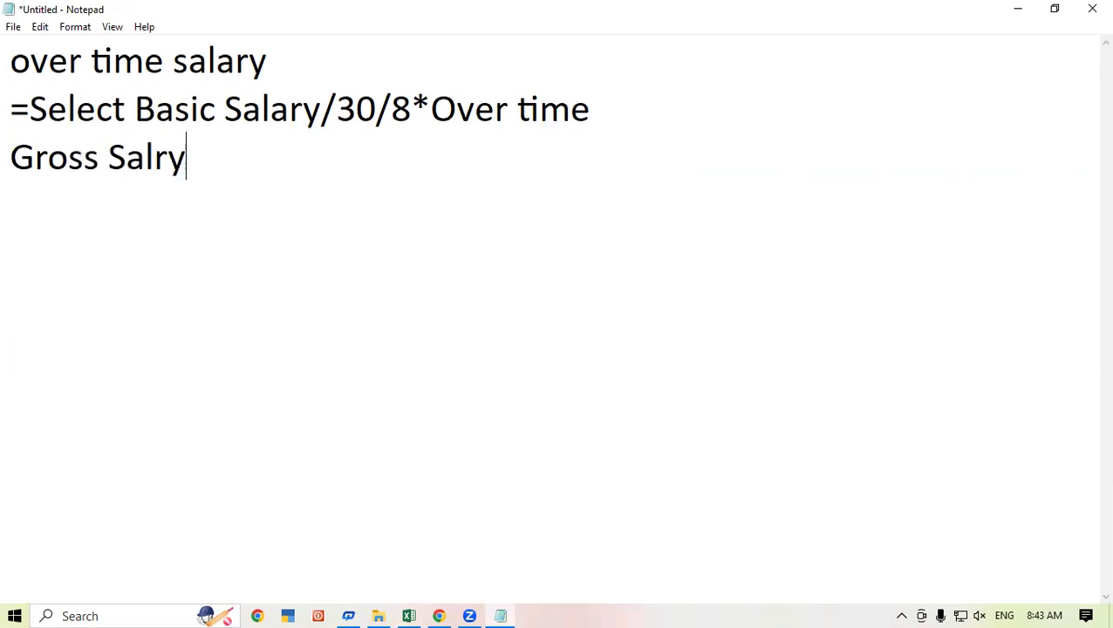
key(BackSpace)
key(BackSpace)
text(ary)
key(Return)
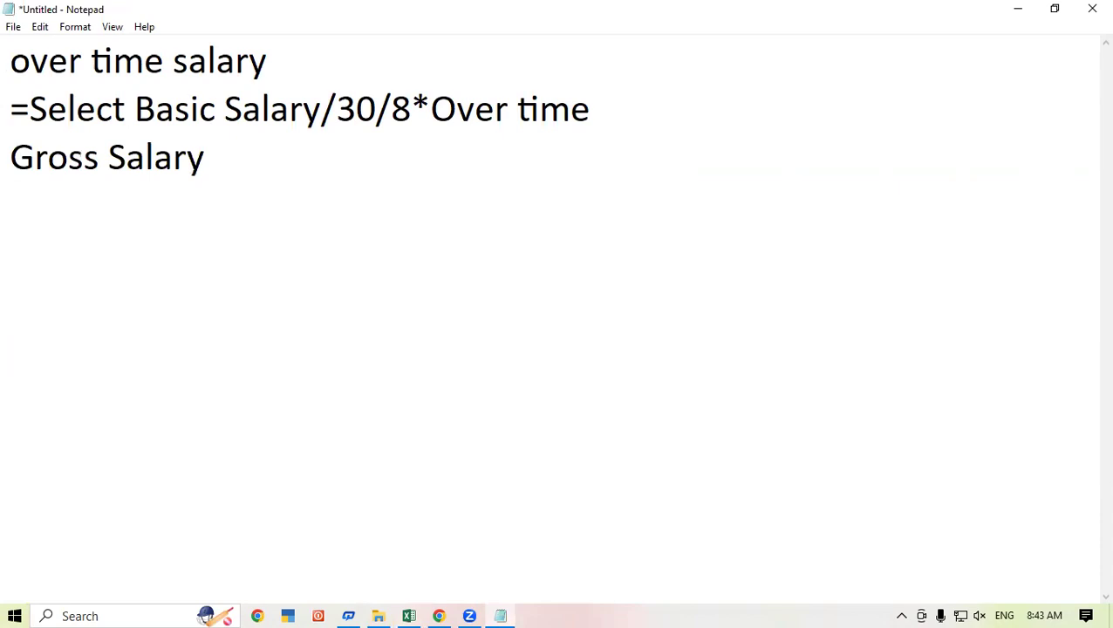
text(=Salary+hr)
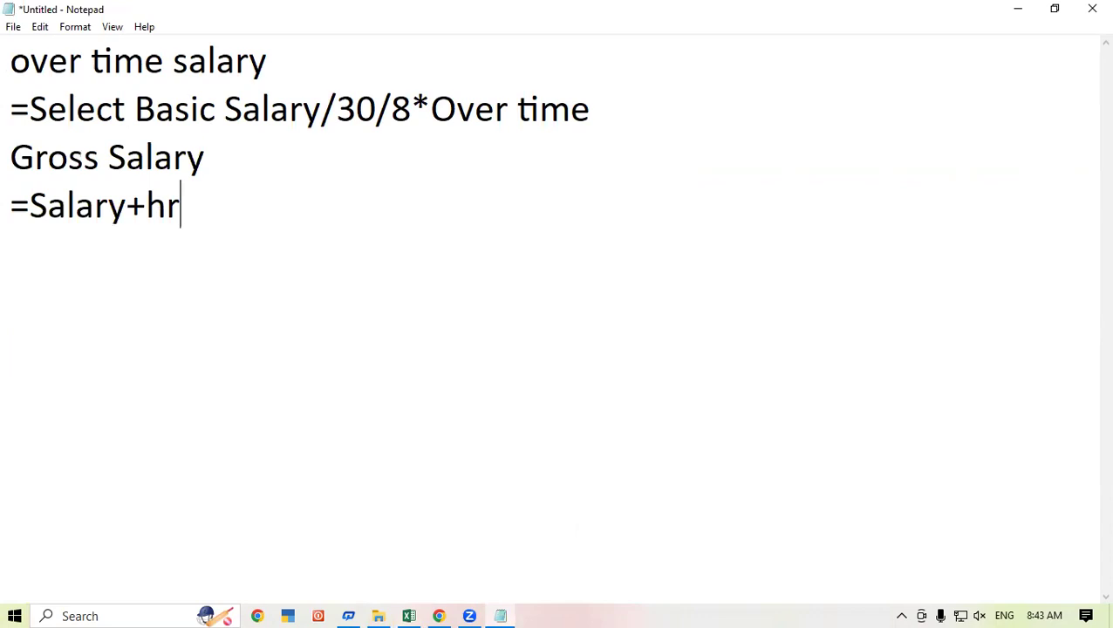
text(a+da+ta+)
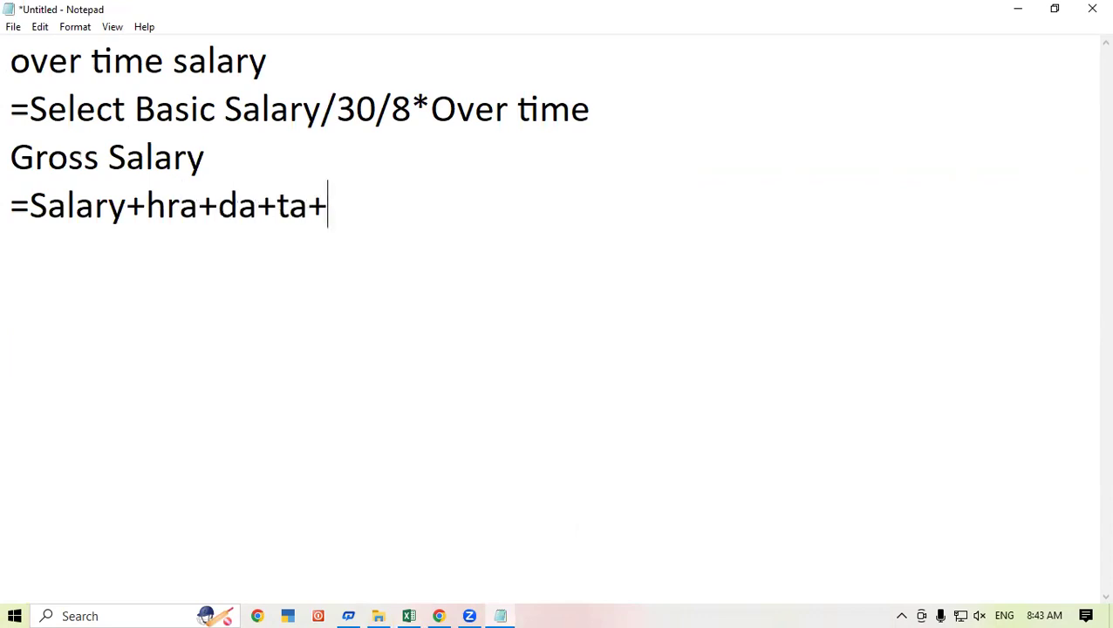
text(over)
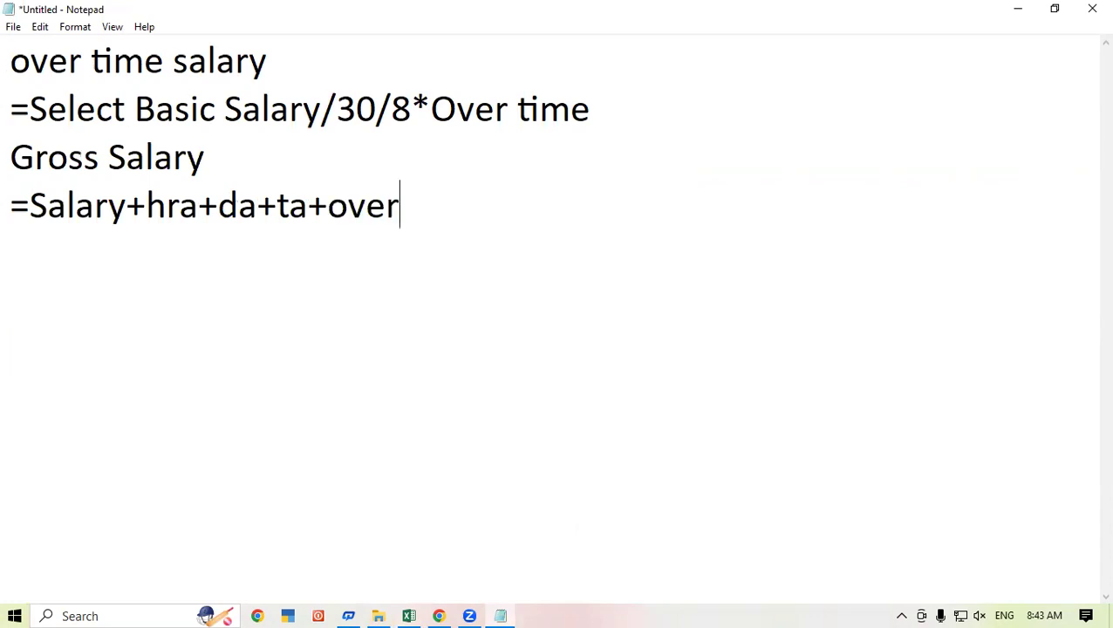
text( time)
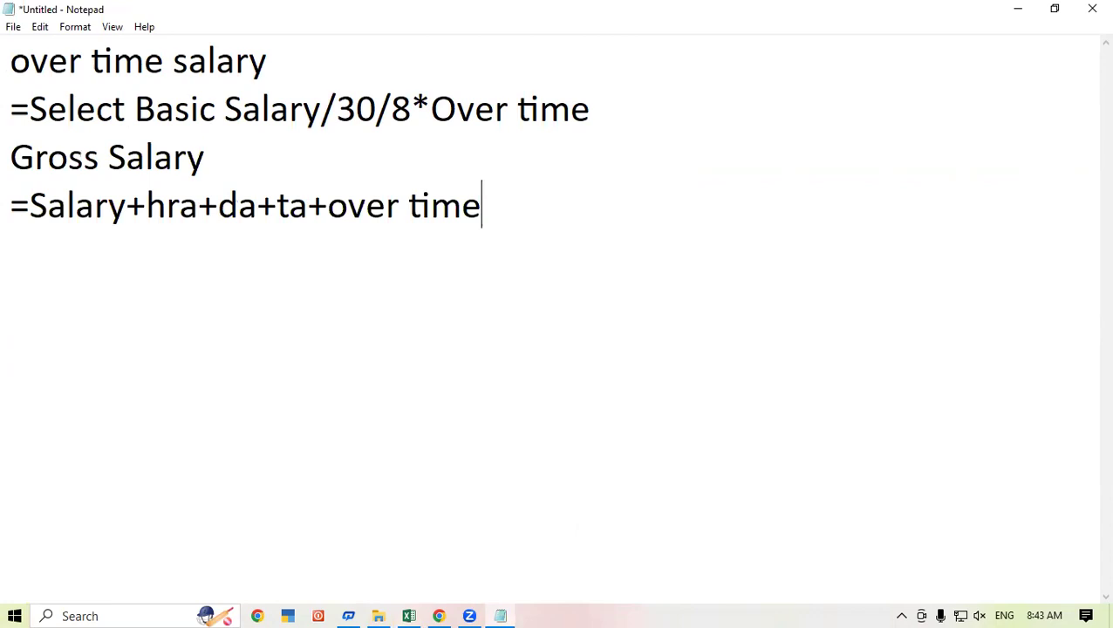
text( salary)
key(Return)
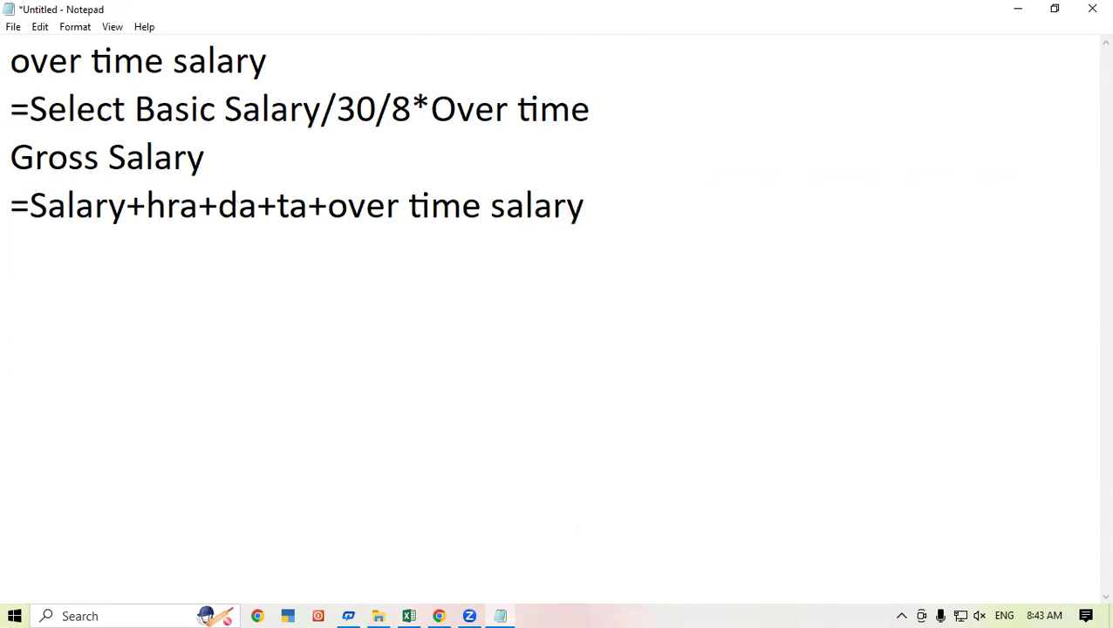
- Add a 'pf' heading with the formula =basic salary*12/100
text(pf)
key(Return)
text(=)
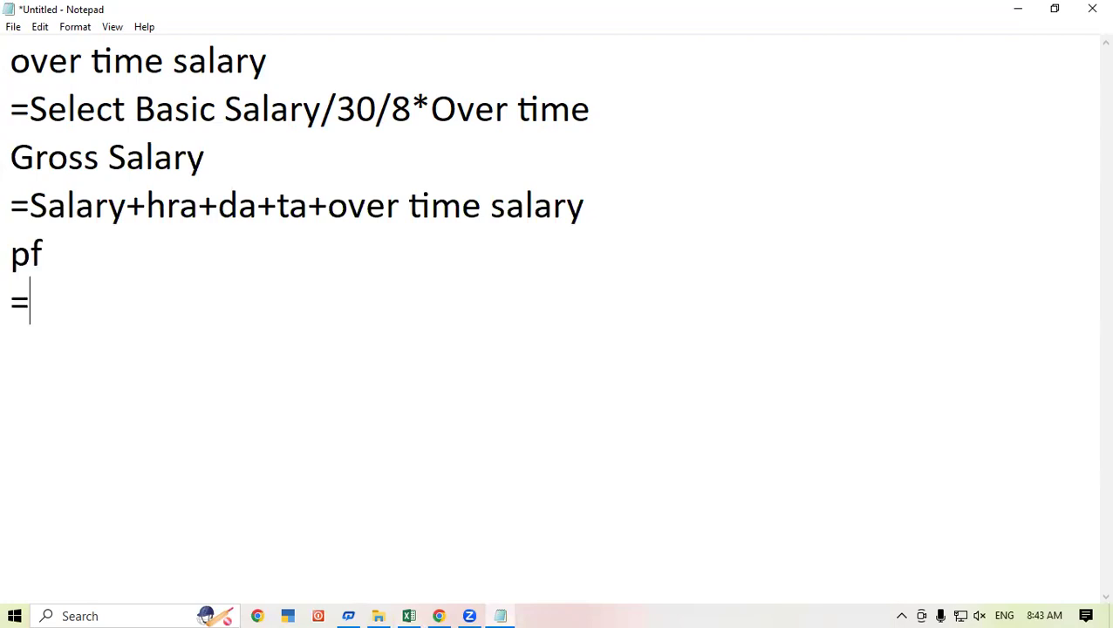
text(basi)
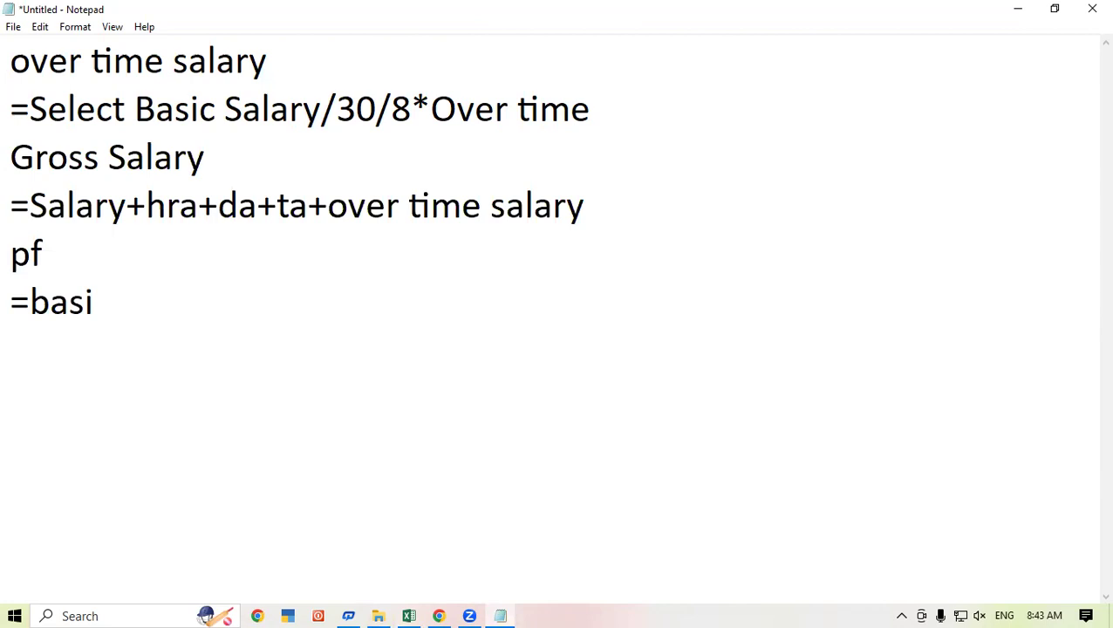
text(c sall)
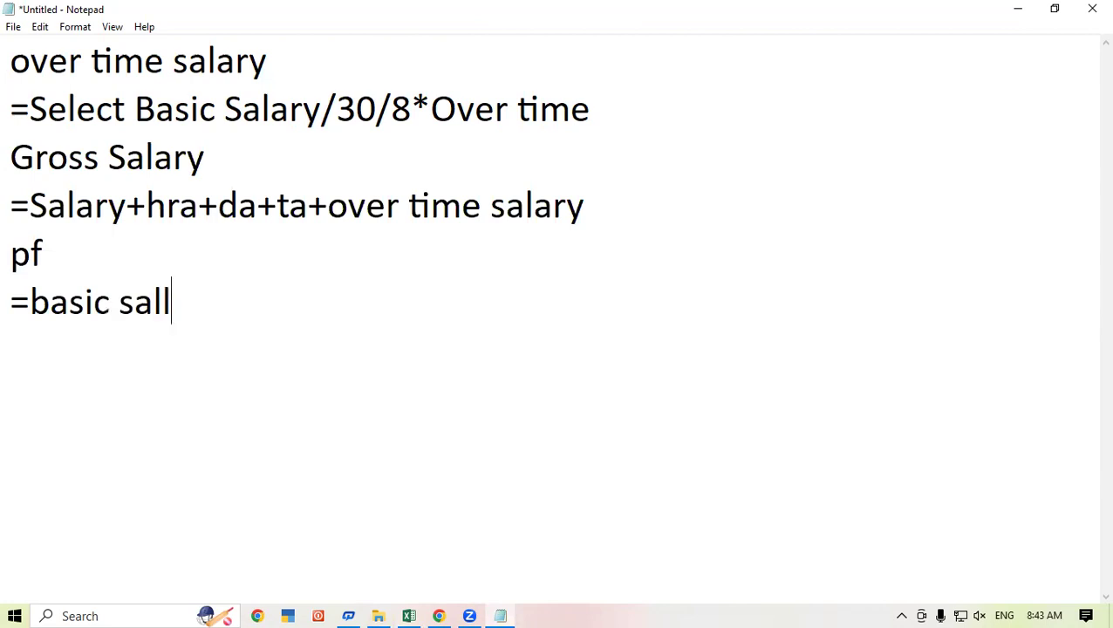
key(BackSpace)
text(alr)
key(BackSpace)
key(BackSpace)
text(ry*)
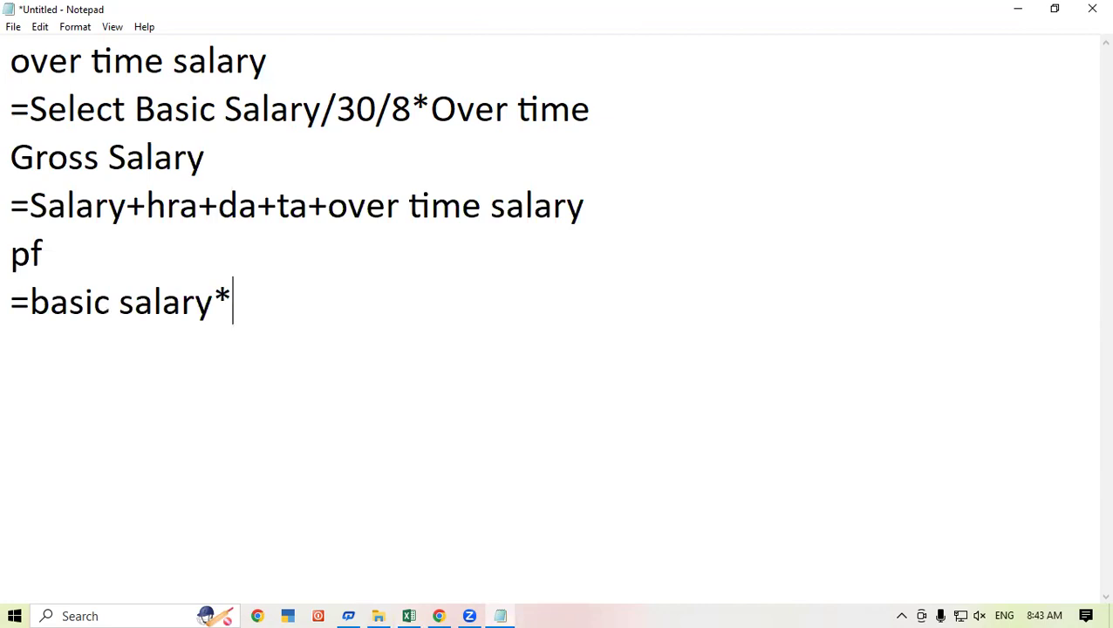
text(12/100.)
key(BackSpace)
key(Return)
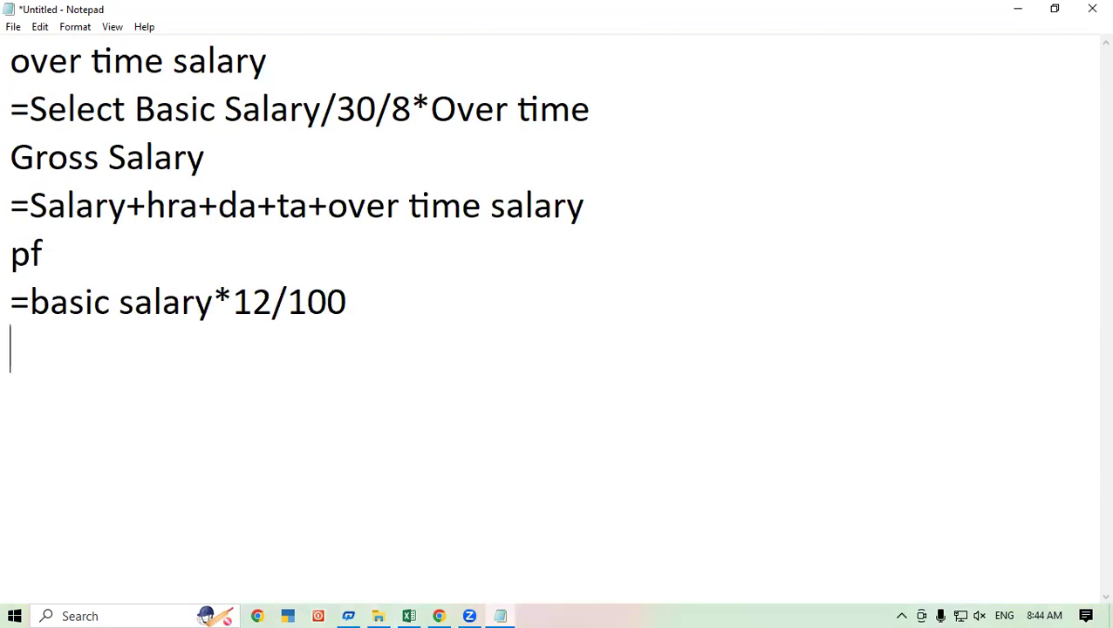
- Add an 'esi' heading with the formula =basic salary*1.05/100
text(esi)
key(Return)
text(=)
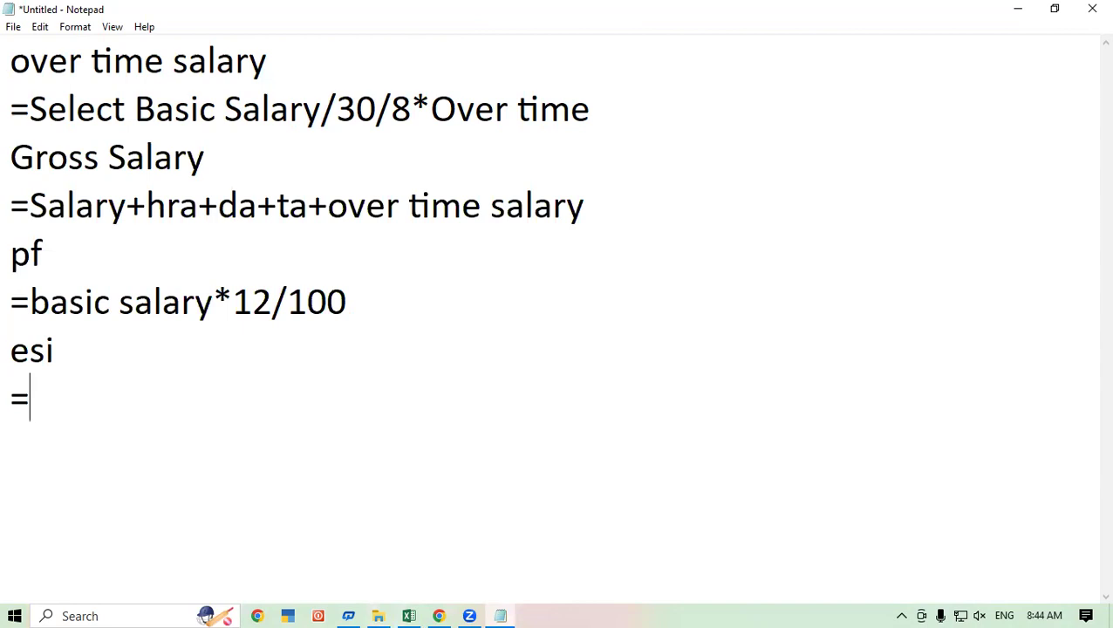
text(basi)
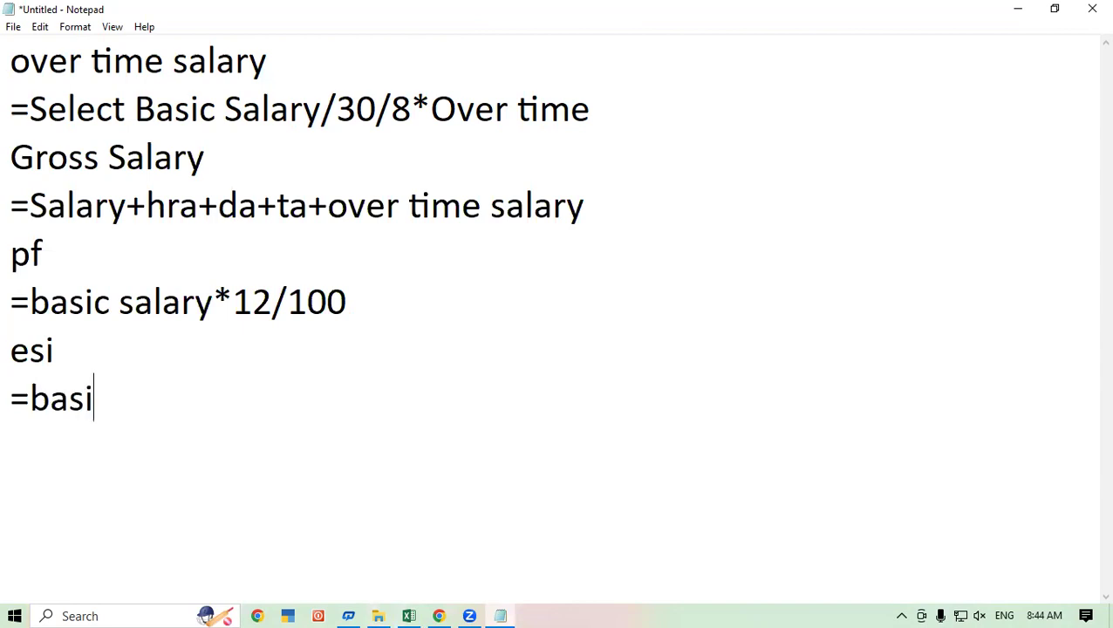
text(c salary)
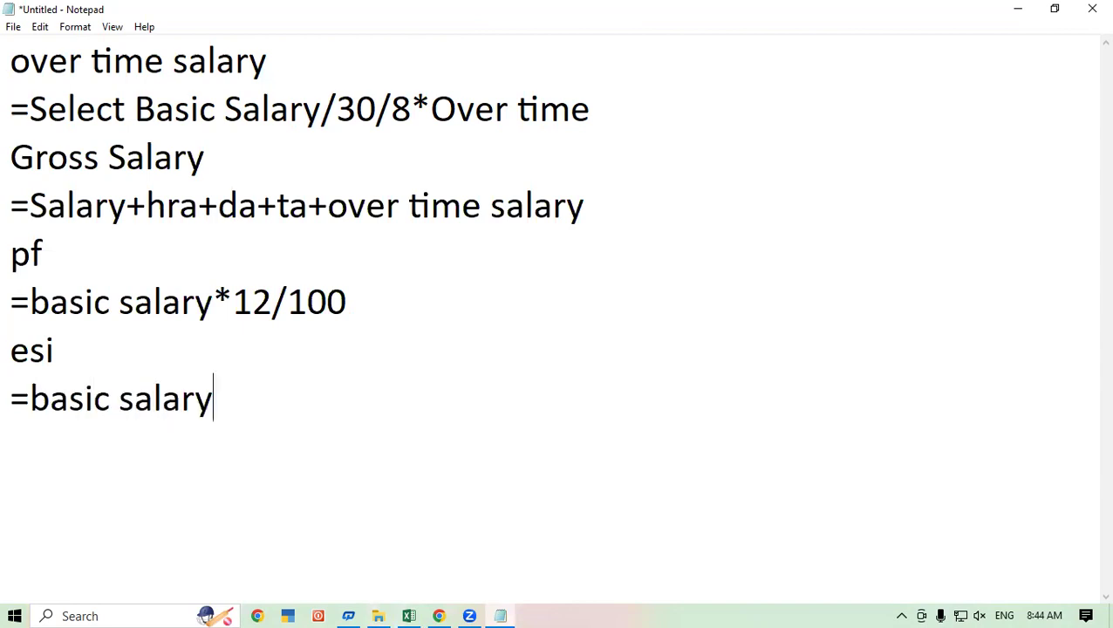
text(*1.)
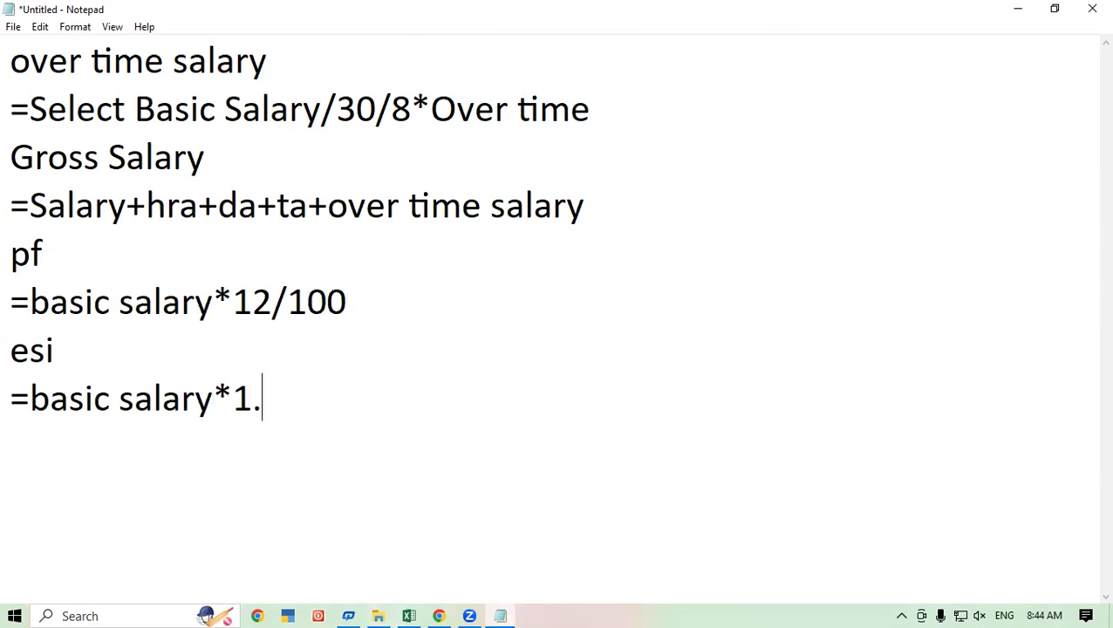
text(05/)
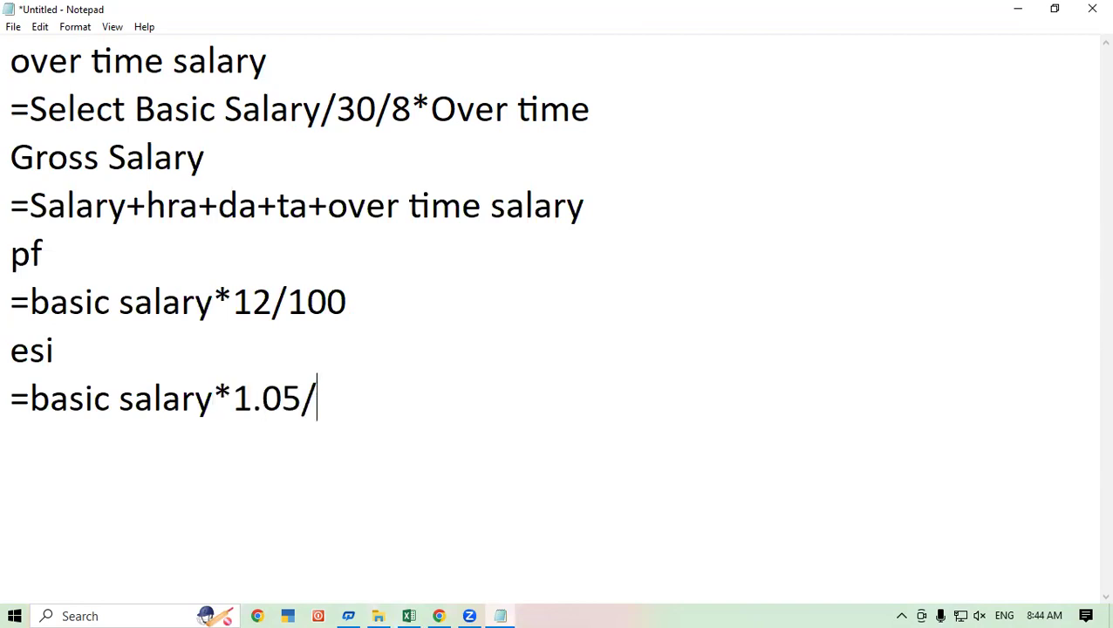
text(100)
key(Return)
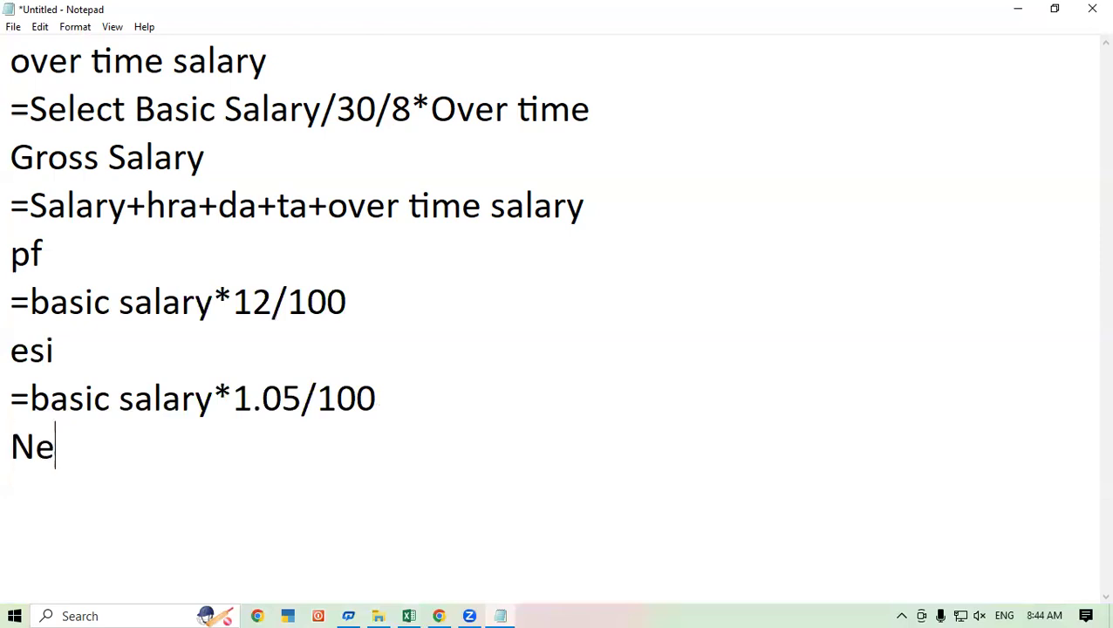
- Finish the 'Net Salary' heading and add its formula =Gross Salary-pf-esi below it
text(t Salary)
key(Return)
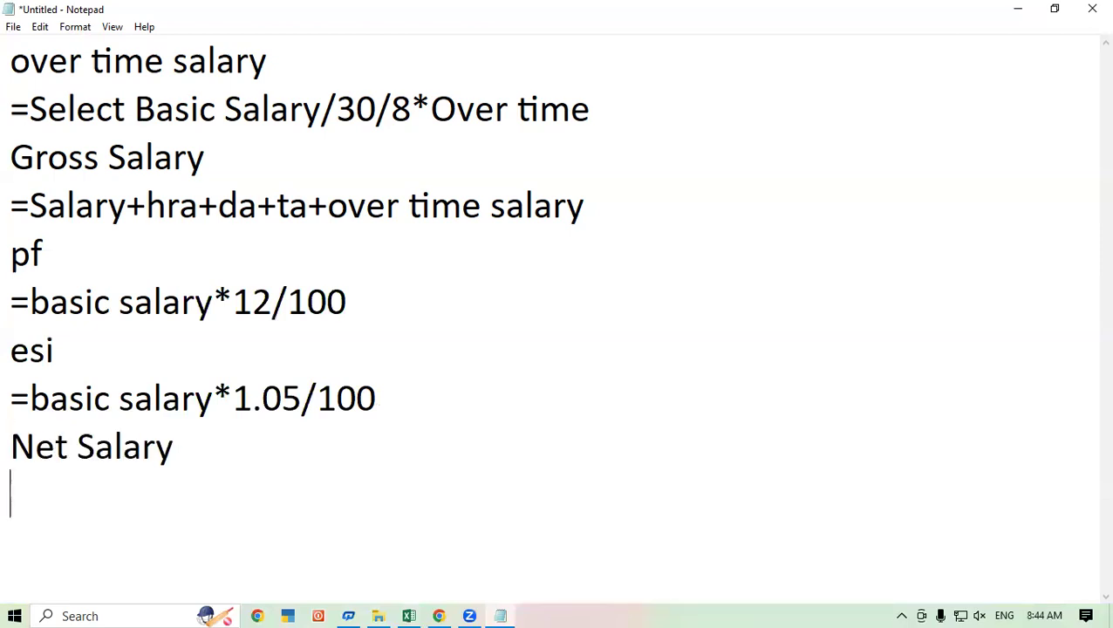
text(=)
text(Gross Salary-pf-esi)
key(Return)
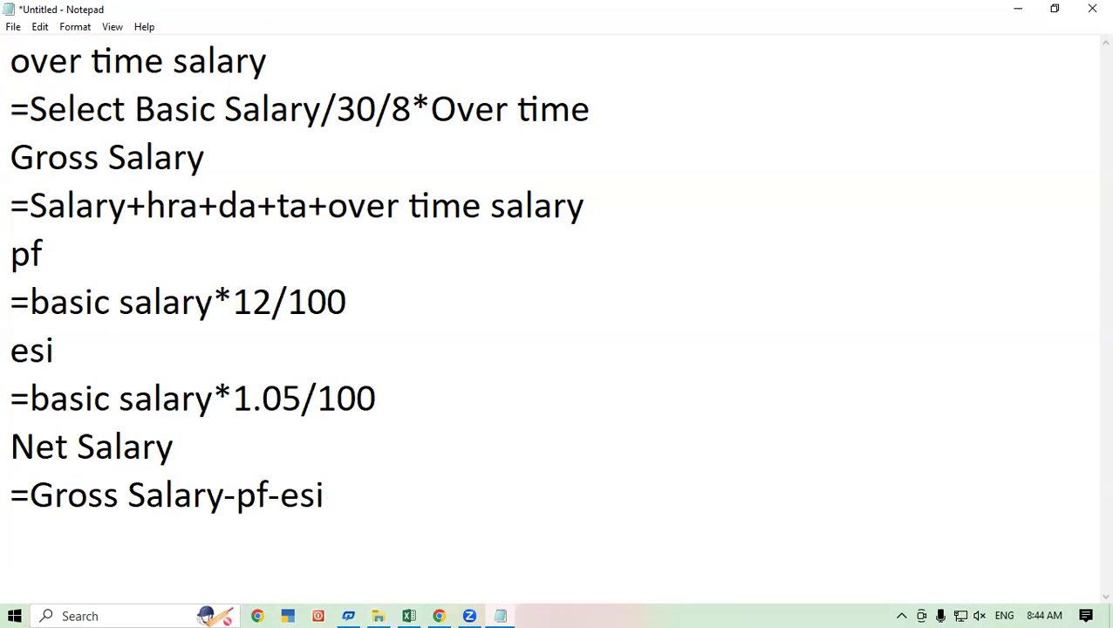